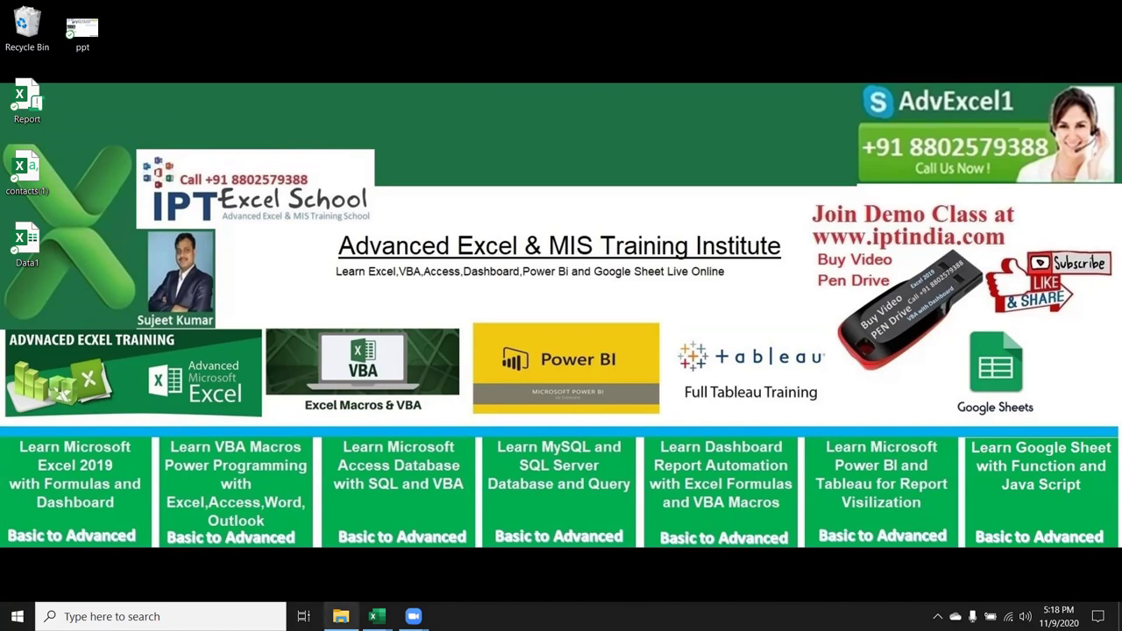
Switch from the VBA editor to the Book1 workbook showing the Sheet2 number grid
{"action": "left_click", "coordinate": [421, 587]}
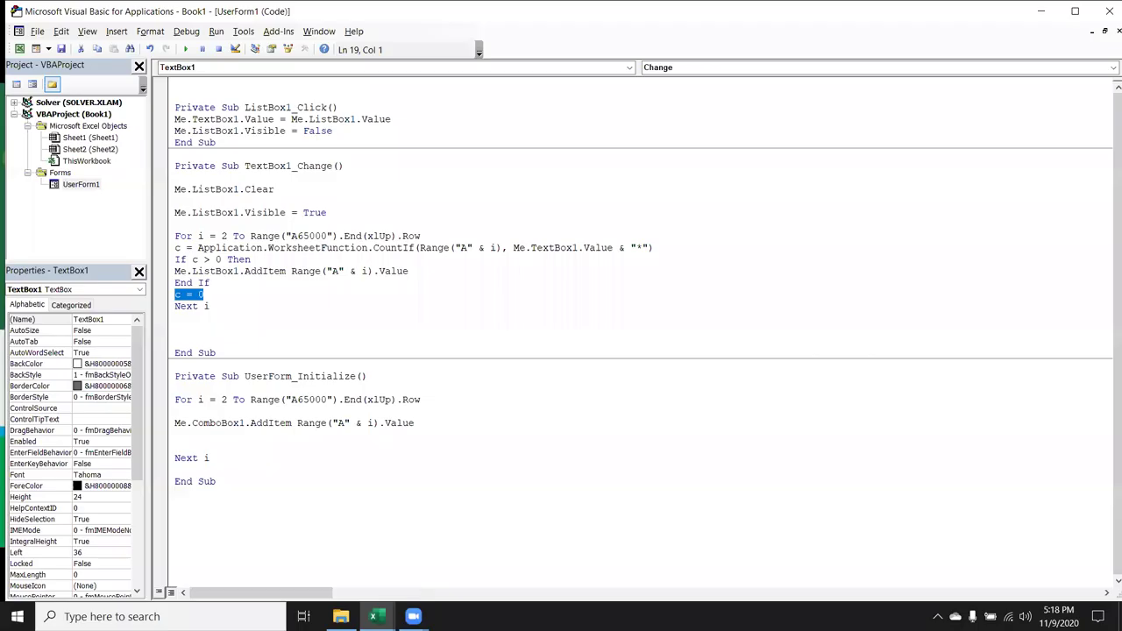
{"action": "left_click", "coordinate": [373, 616]}
{"action": "left_click", "coordinate": [353, 584]}
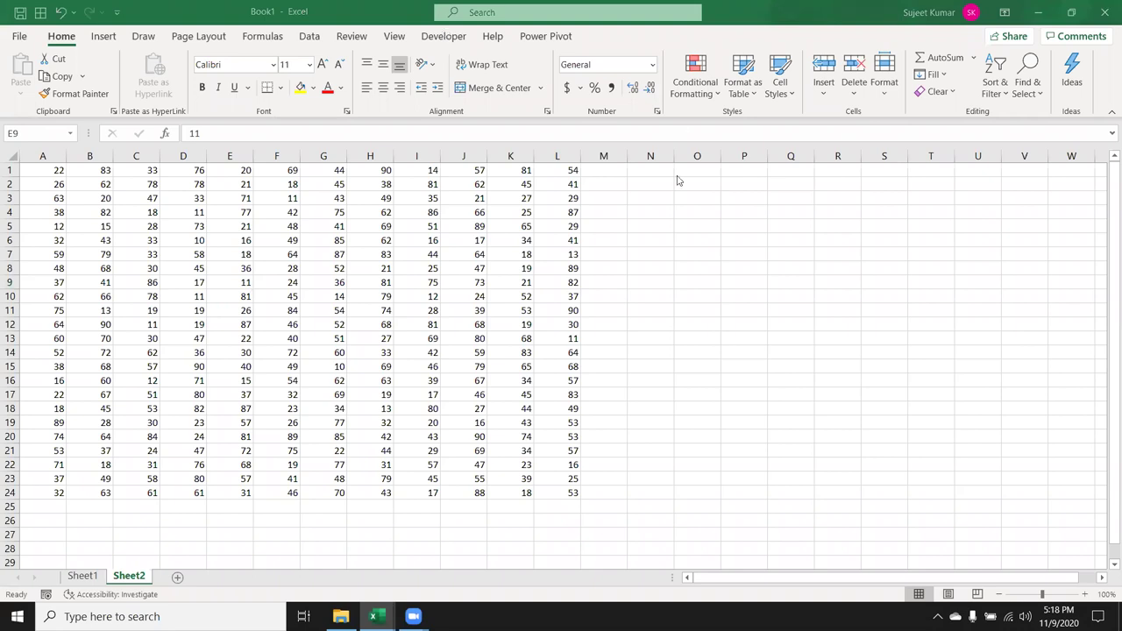
Select C4 and C2, then extend a selection from A1 out to A1:C4
{"action": "left_click", "coordinate": [137, 217]}
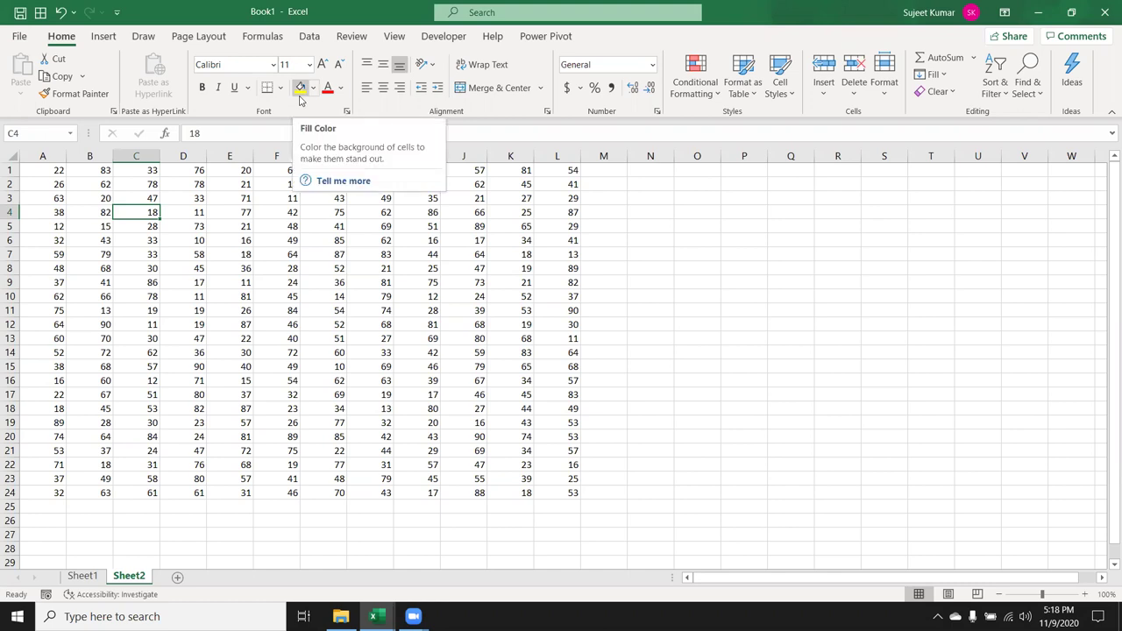
{"action": "left_click", "coordinate": [130, 186]}
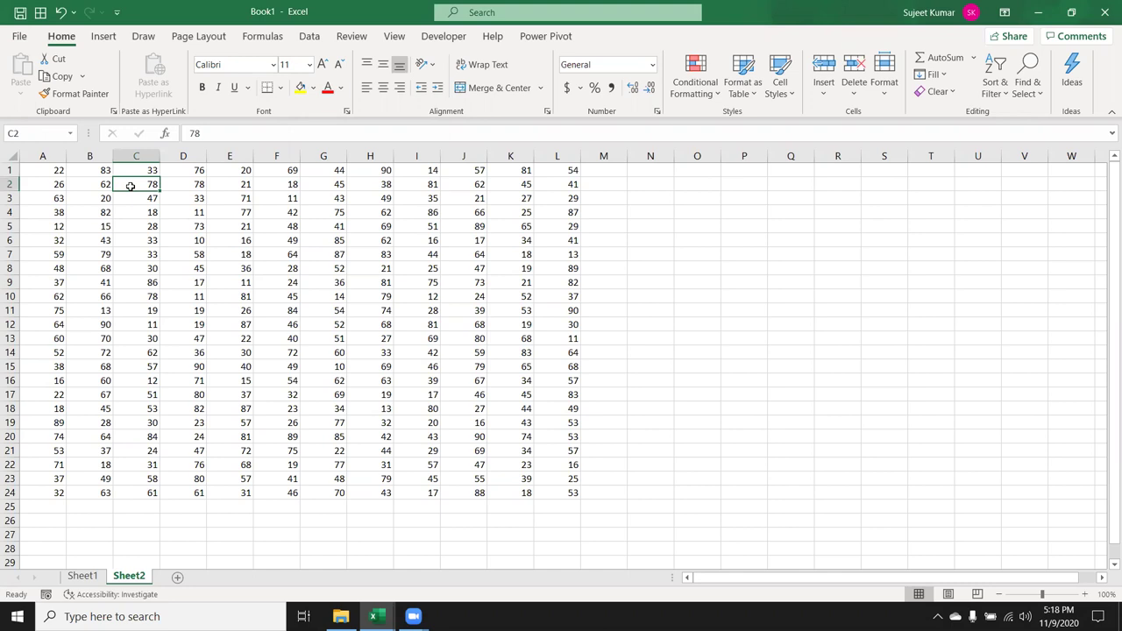
{"action": "left_click", "coordinate": [47, 170]}
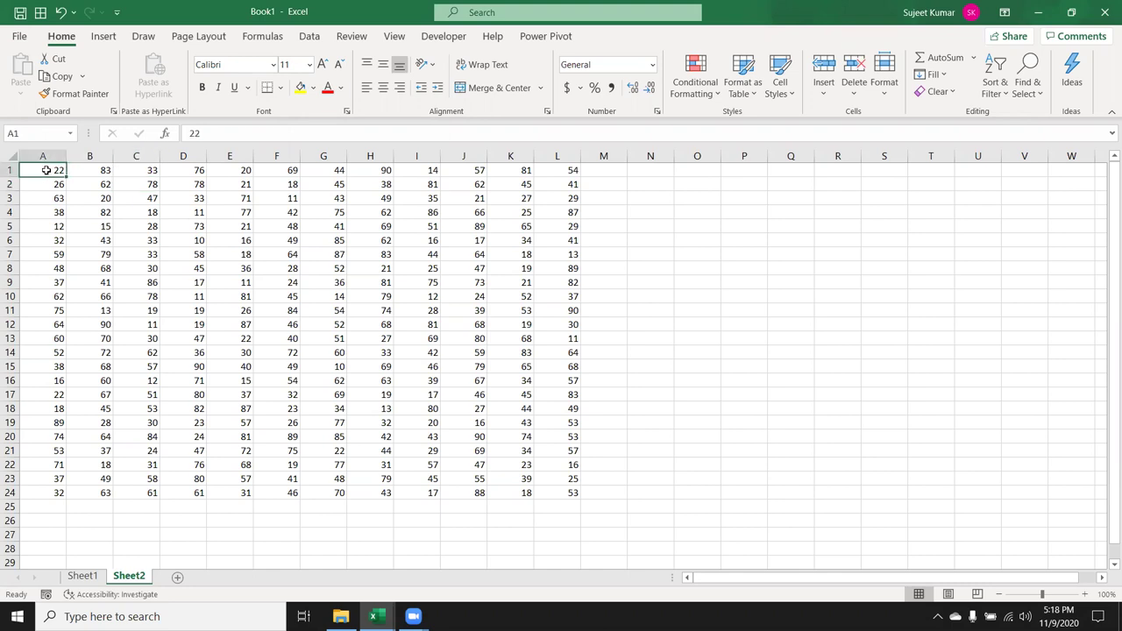
{"action": "key", "text": "shift+Right"}
{"action": "key", "text": "shift+Right"}
{"action": "key", "text": "shift+Right"}
{"action": "key", "text": "shift+Right"}
{"action": "key", "text": "shift+Right"}
{"action": "key", "text": "shift+Right"}
{"action": "key", "text": "shift+Right"}
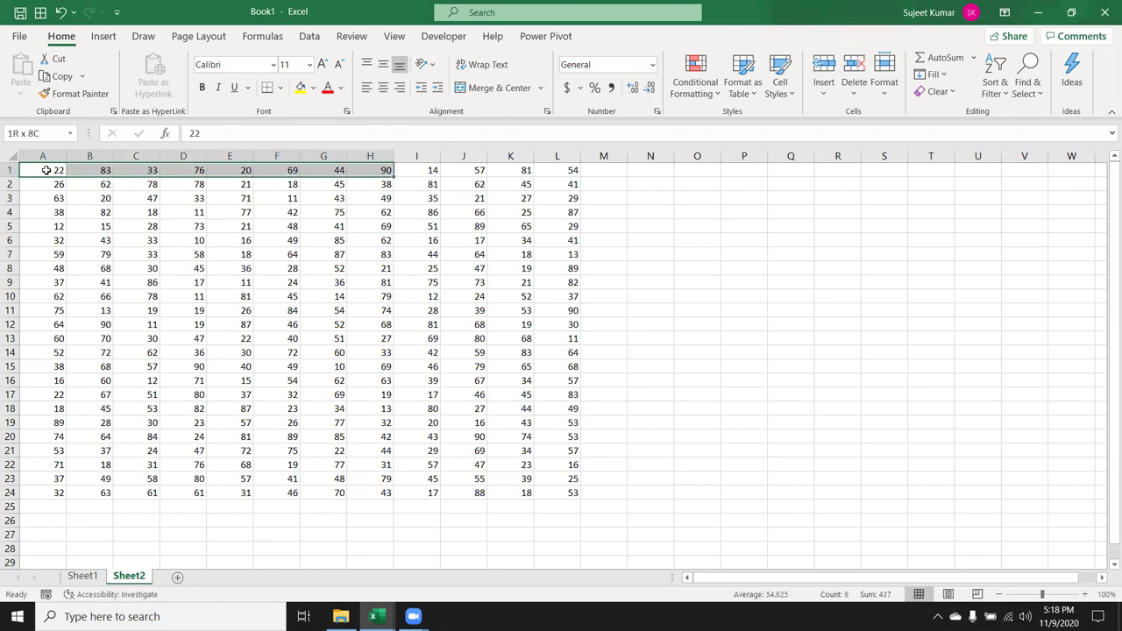
{"action": "key", "text": "shift+Right"}
{"action": "key", "text": "shift+Right"}
{"action": "key", "text": "shift+Right"}
{"action": "key", "text": "shift+Down"}
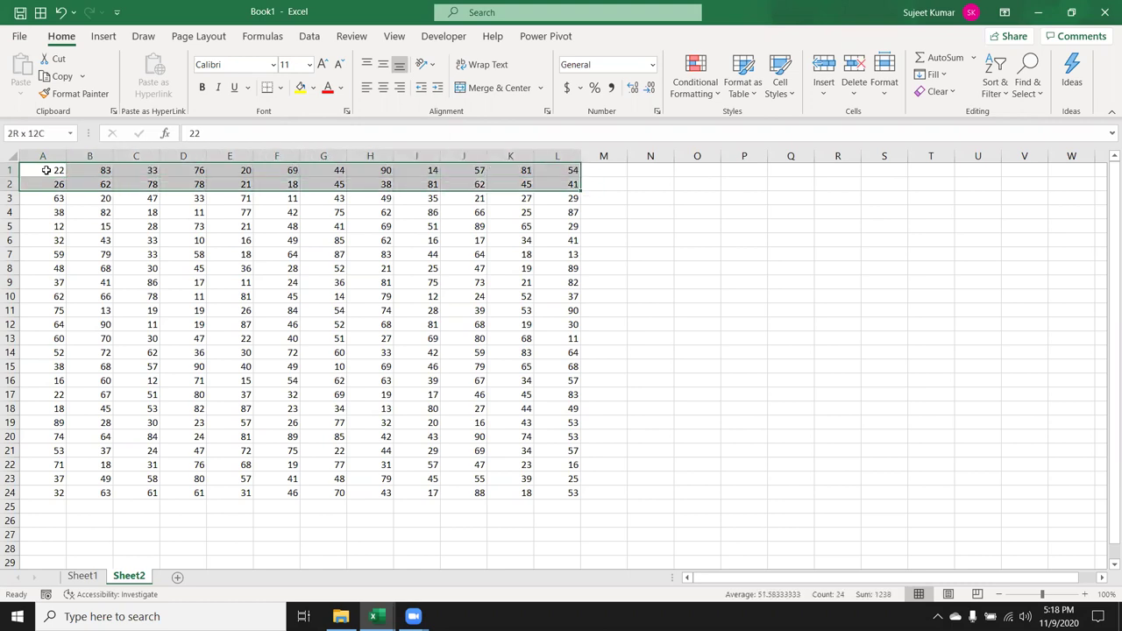
{"action": "key", "text": "shift+Down"}
{"action": "key", "text": "shift+Down"}
{"action": "key", "text": "shift+Down"}
{"action": "key", "text": "shift+Down"}
{"action": "key", "text": "shift+Down"}
{"action": "key", "text": "shift+Down"}
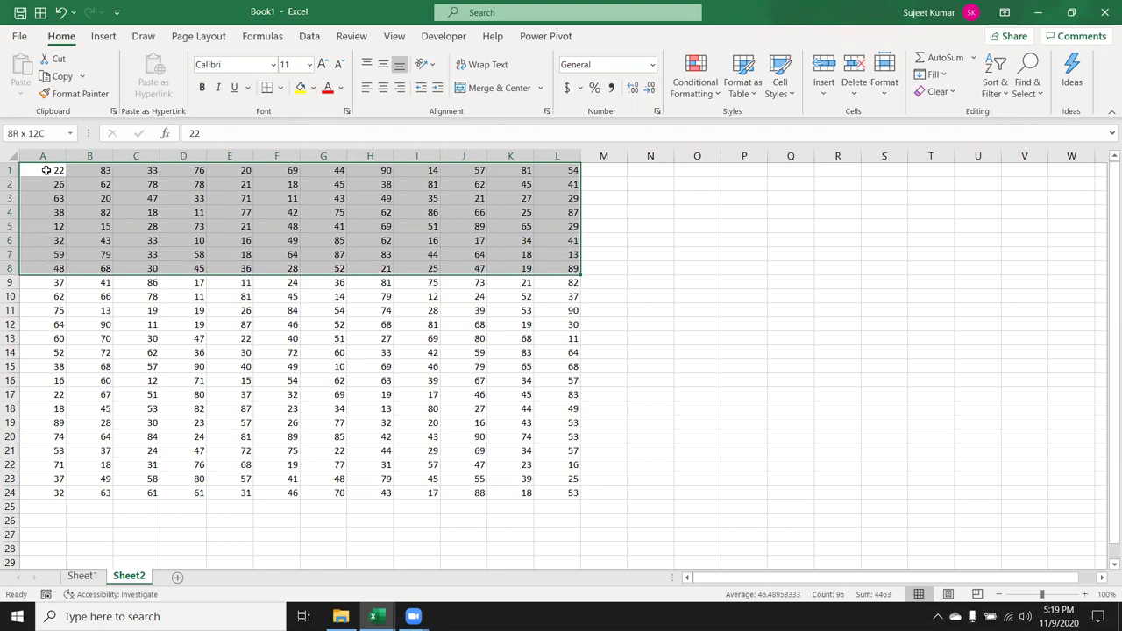
{"action": "key", "text": "shift+Down"}
{"action": "key", "text": "shift+Down"}
{"action": "key", "text": "shift+Down"}
{"action": "key", "text": "shift+Down"}
{"action": "key", "text": "shift+Down"}
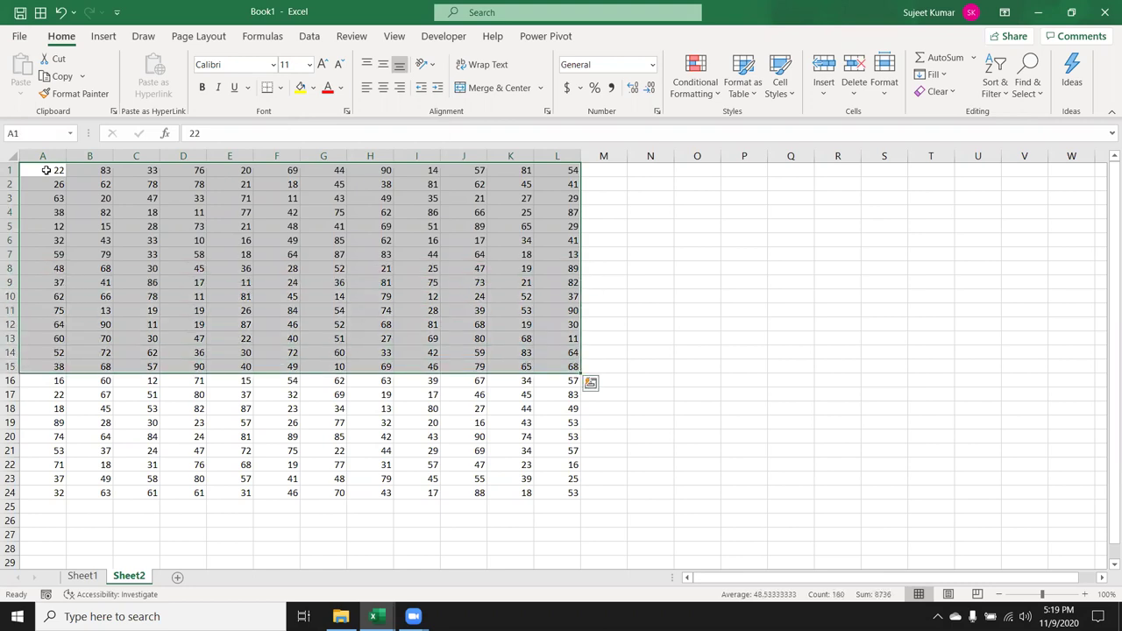
Select A3, drag A1:K2, pick J5, then select the full block A1:L24
{"action": "left_click", "coordinate": [46, 170]}
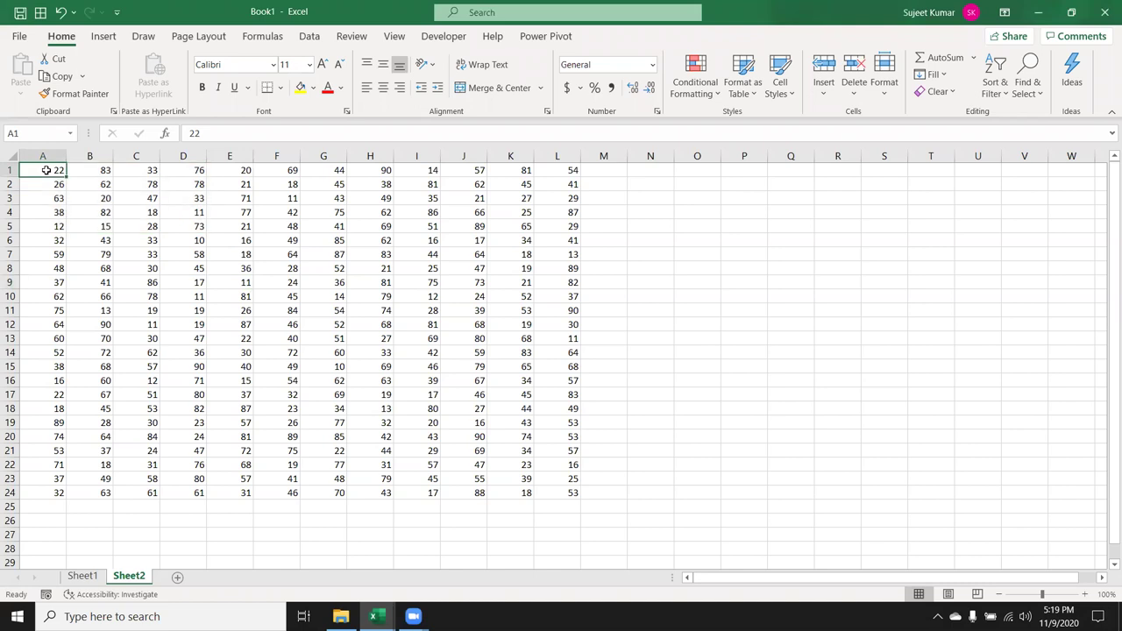
{"action": "left_click", "coordinate": [56, 198]}
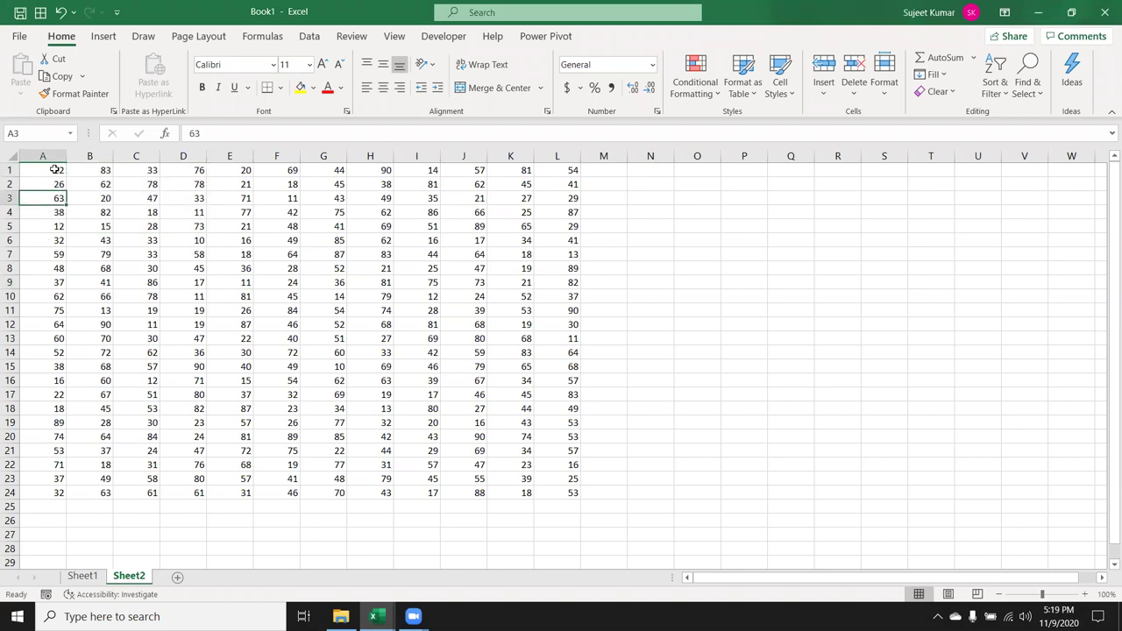
{"action": "left_click", "coordinate": [56, 169]}
{"action": "left_click_drag", "start_coordinate": [56, 169], "coordinate": [491, 182]}
{"action": "left_click", "coordinate": [480, 226]}
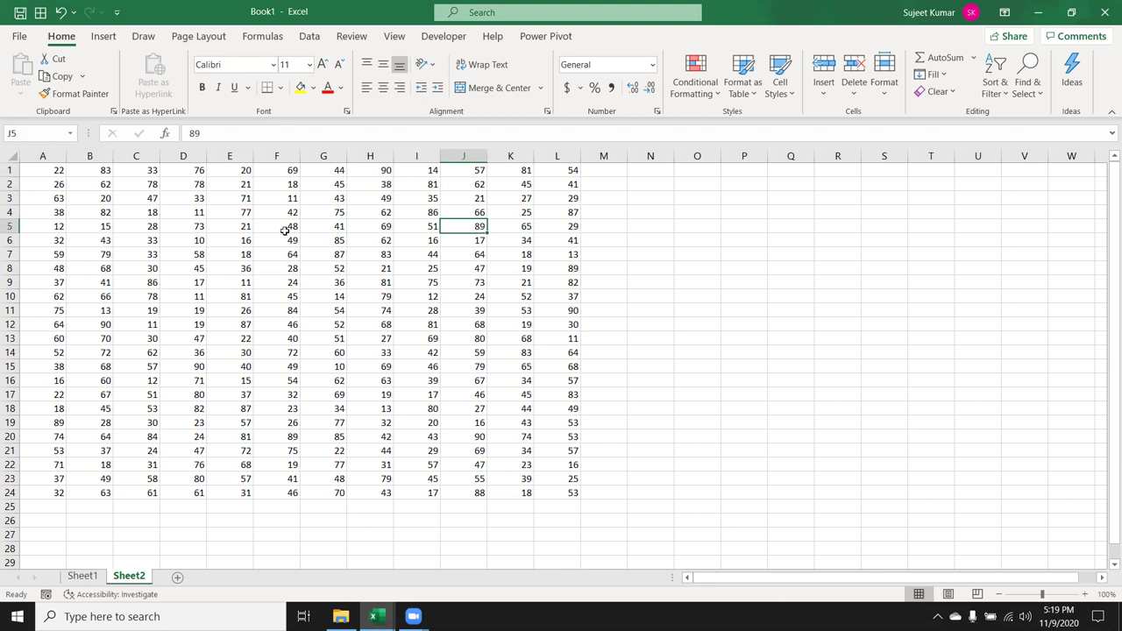
{"action": "left_click", "coordinate": [50, 172]}
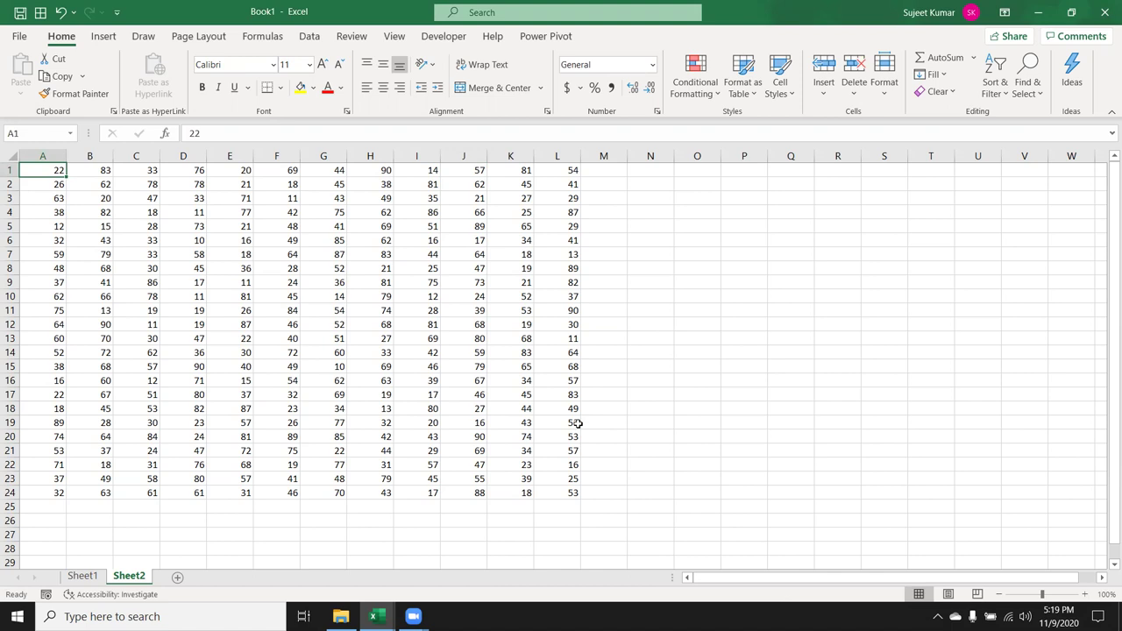
{"action": "left_click", "coordinate": [569, 496], "text": "shift"}
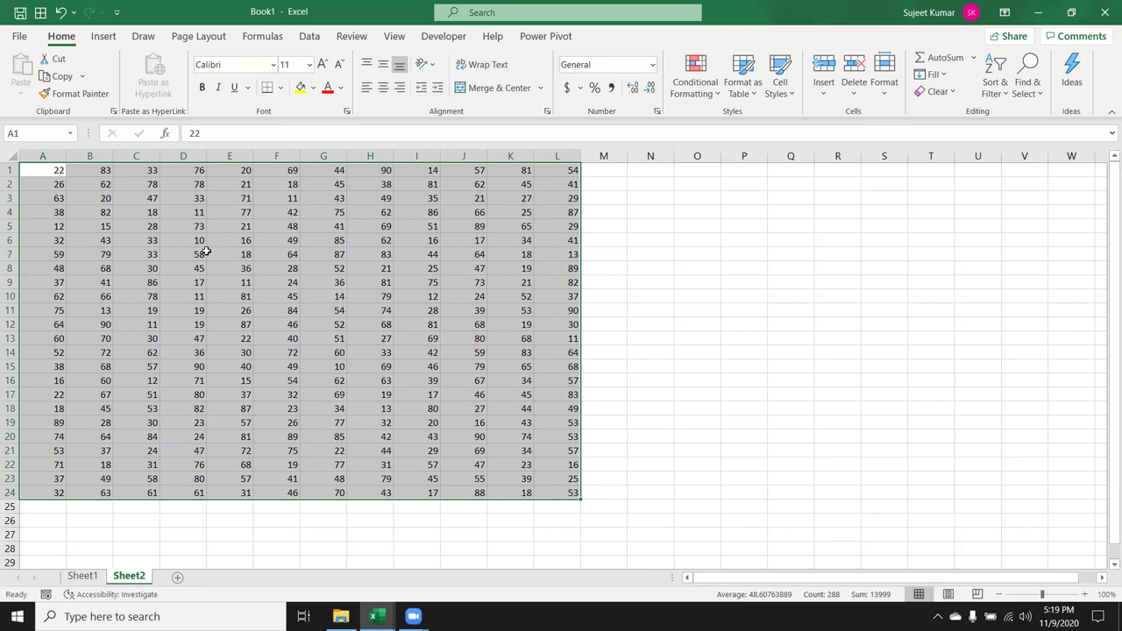
Reselect the full data block A1:L24 from A1, then check cell D11
{"action": "left_click", "coordinate": [48, 173]}
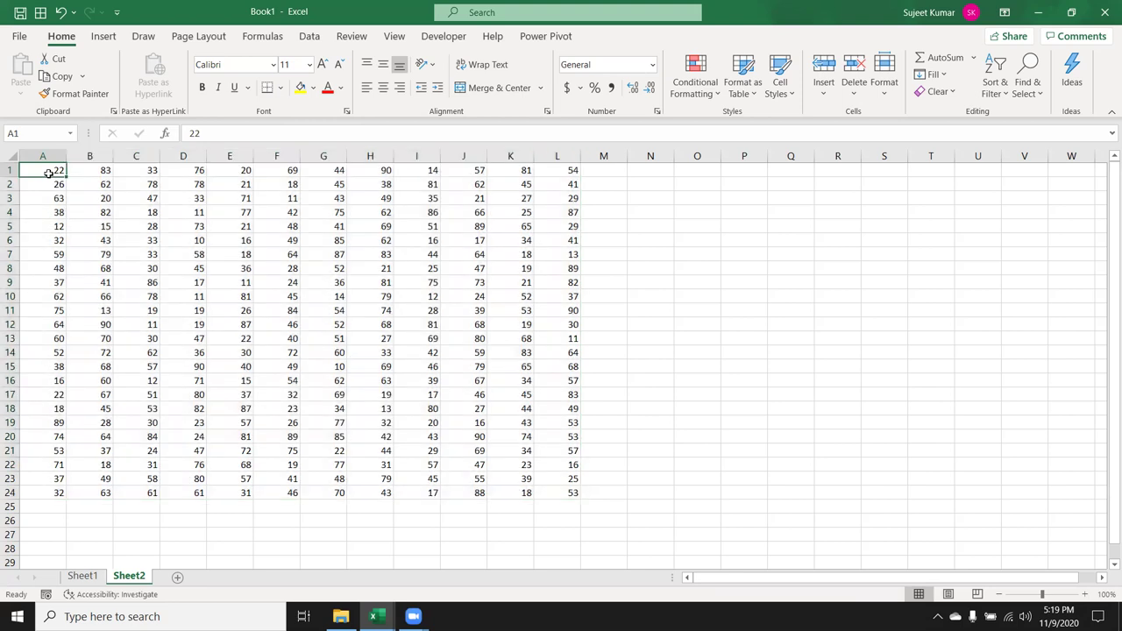
{"action": "left_click", "coordinate": [573, 493], "text": "shift"}
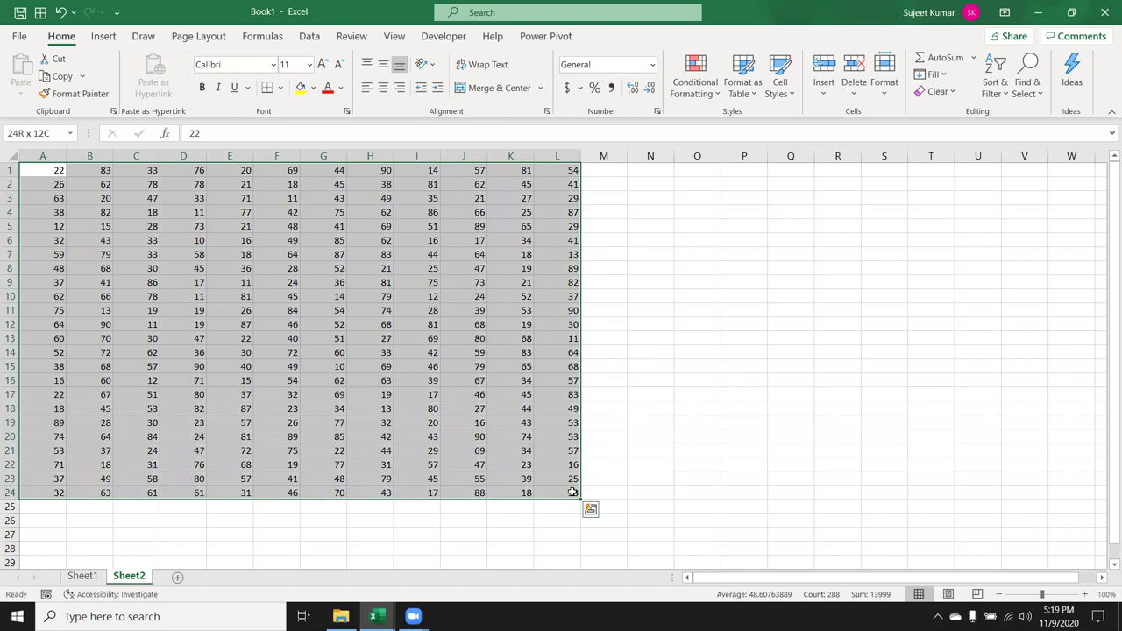
{"action": "left_click", "coordinate": [53, 170]}
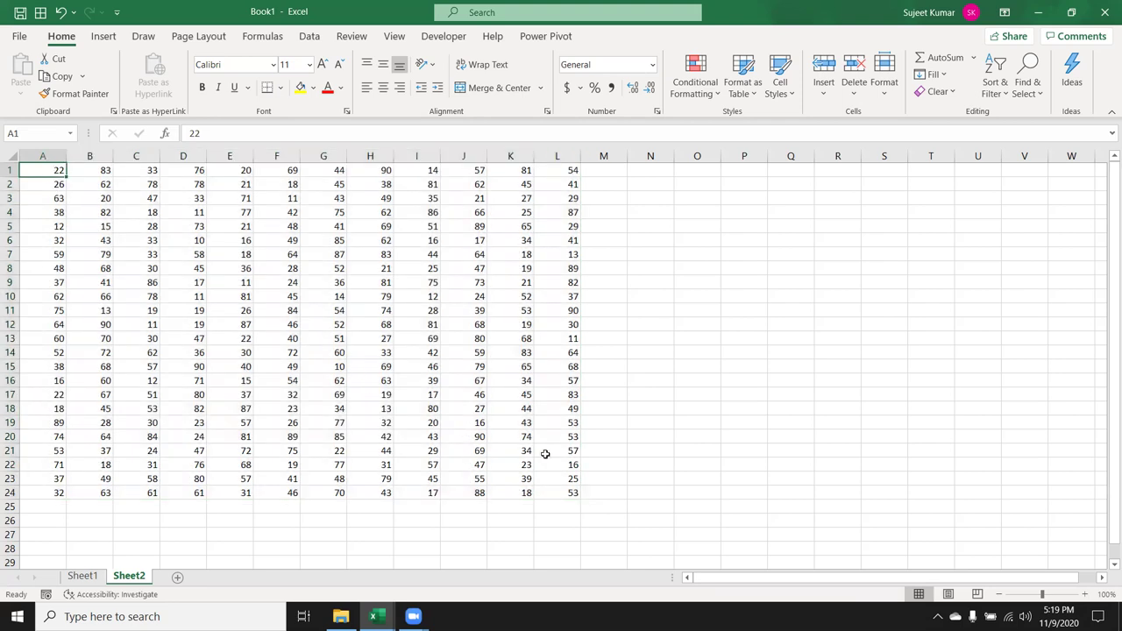
{"action": "left_click", "coordinate": [568, 488], "text": "shift"}
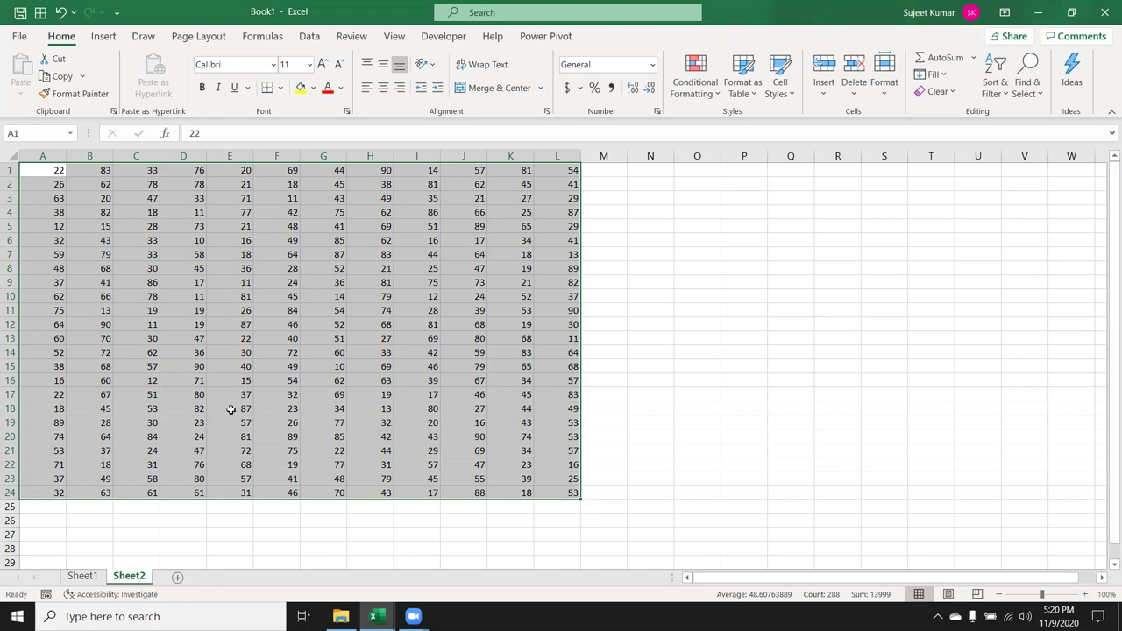
{"action": "left_click", "coordinate": [176, 308]}
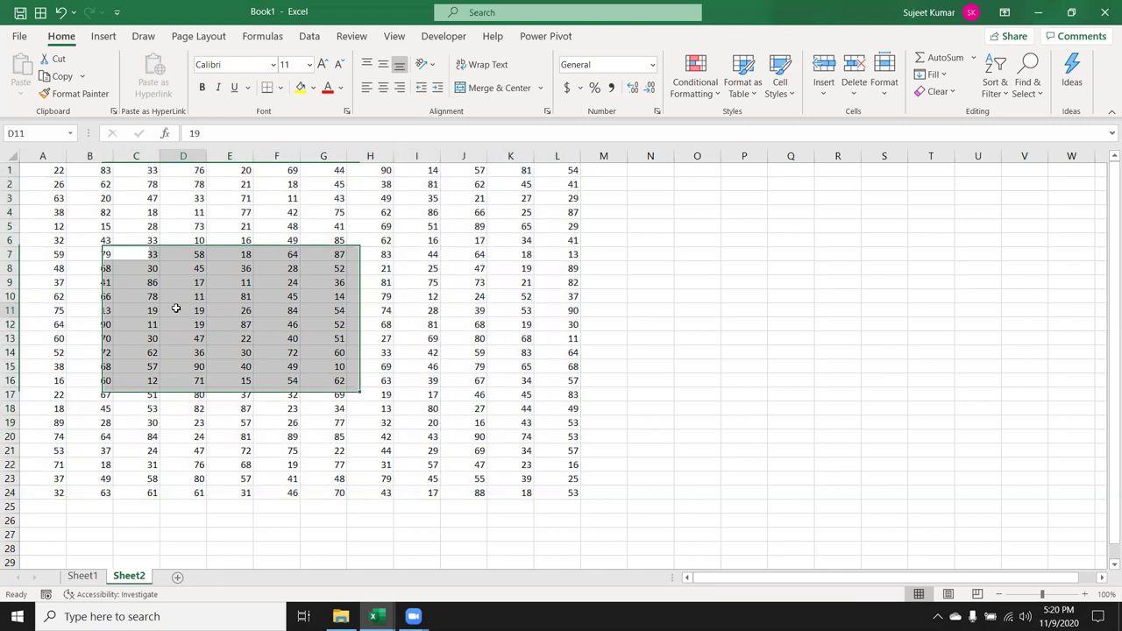
{"action": "left_click", "coordinate": [61, 172]}
Compare Ctrl+A selecting the data region A1:L24 versus the entire sheet, ending on A1
{"action": "key", "text": "ctrl+a"}
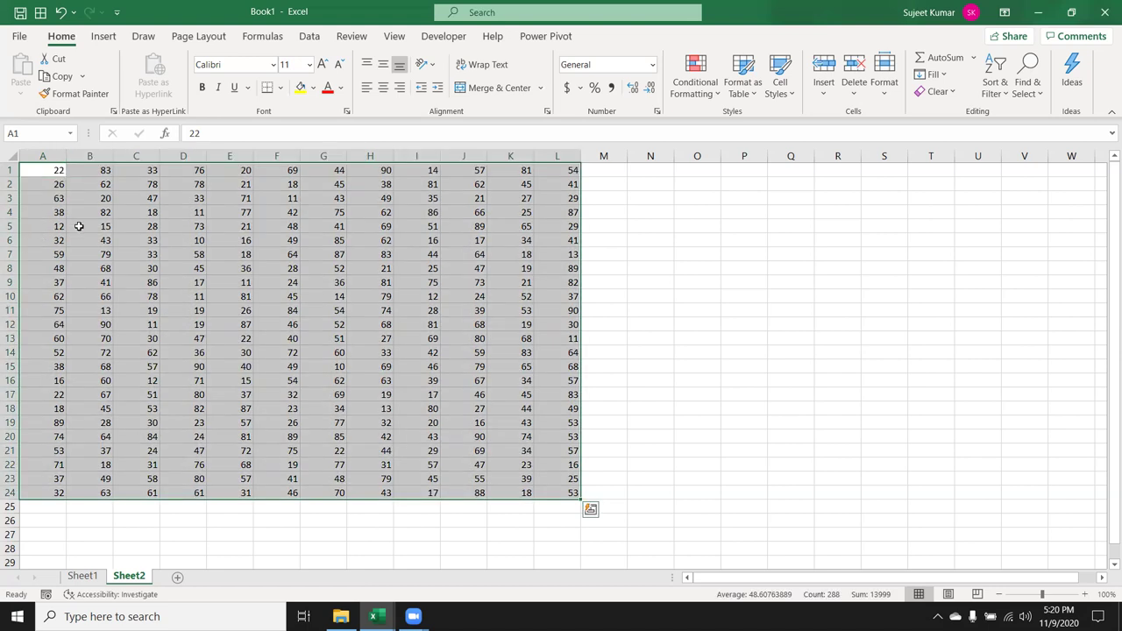
{"action": "key", "text": "ctrl+a"}
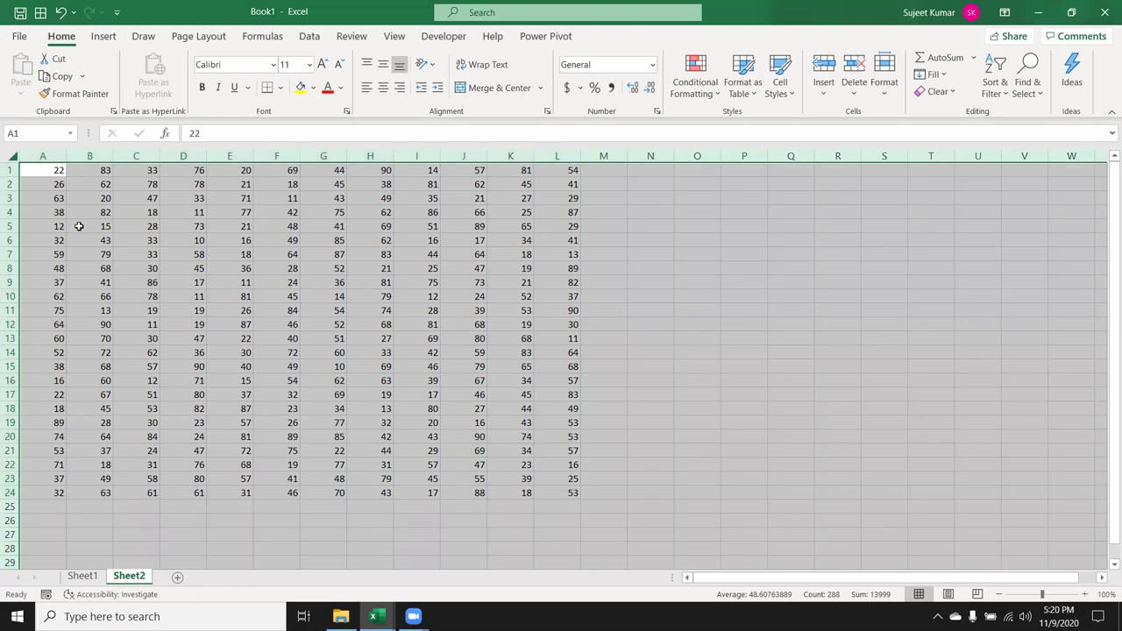
{"action": "left_click", "coordinate": [54, 172]}
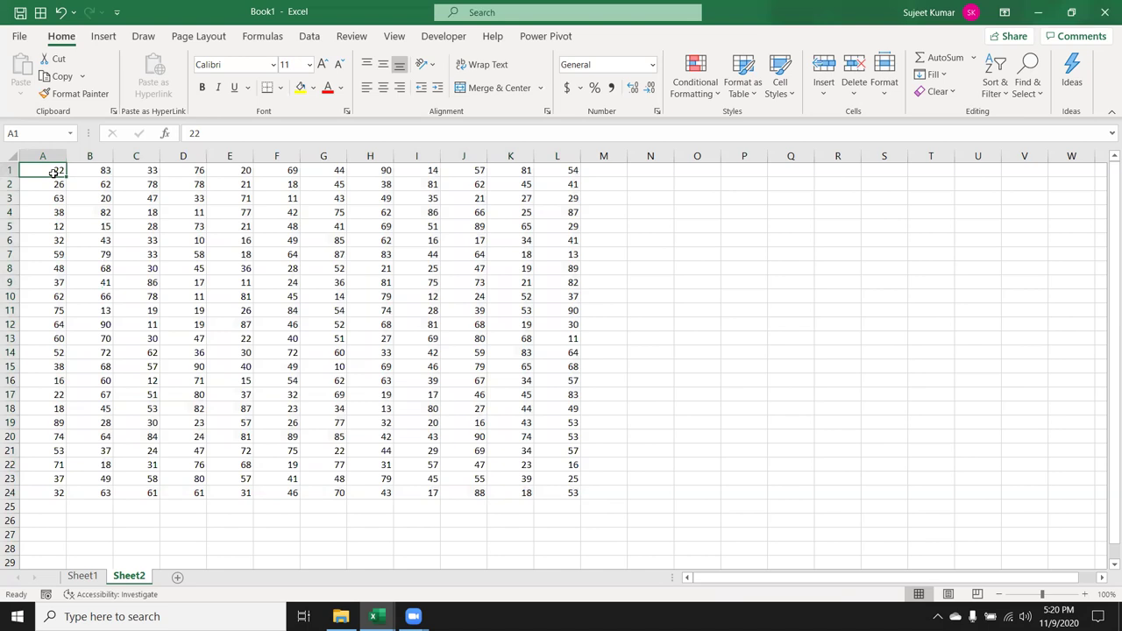
{"action": "key", "text": "ctrl+a"}
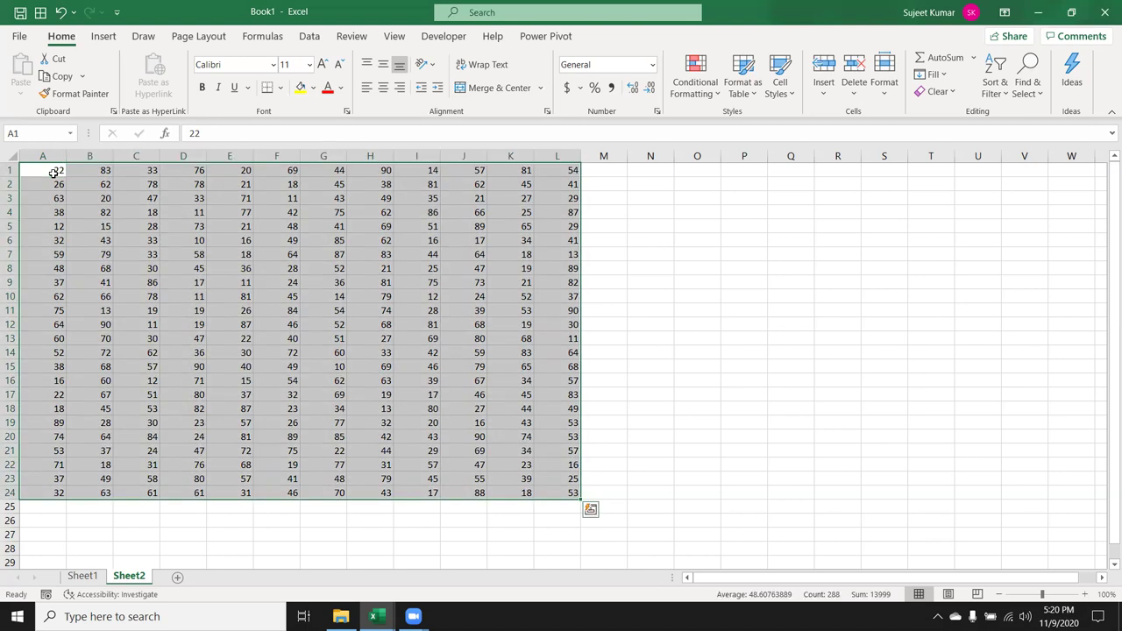
{"action": "key", "text": "ctrl+a"}
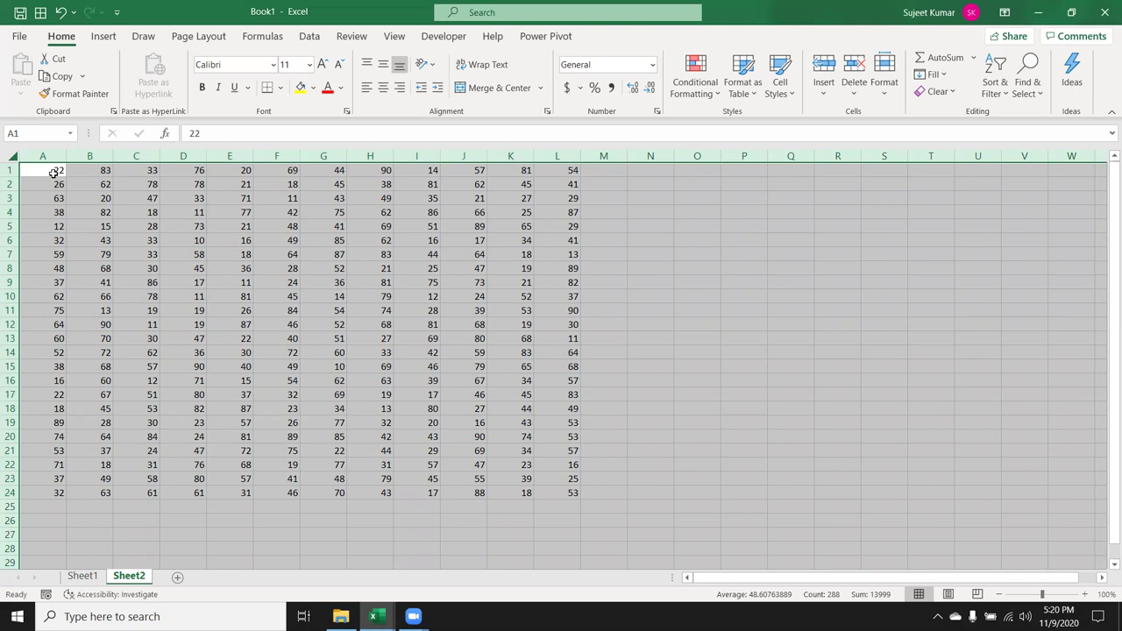
{"action": "left_click", "coordinate": [54, 172]}
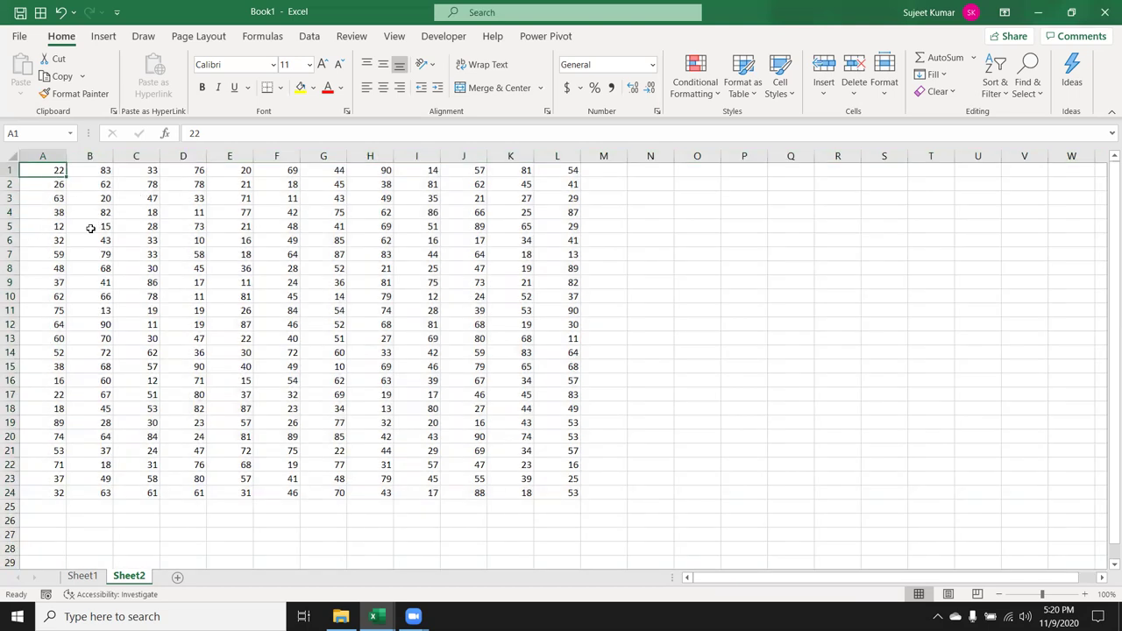
Insert a blank row at row 9 and see Ctrl+A select only A1:L8, then the whole sheet
{"action": "left_click", "coordinate": [10, 281]}
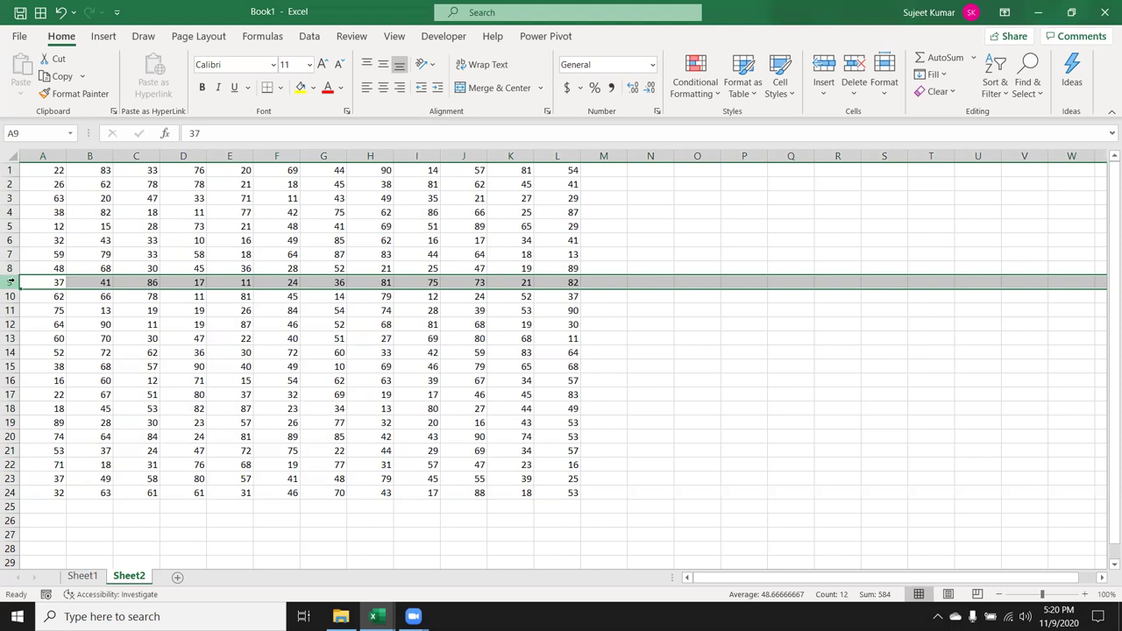
{"action": "key", "text": "ctrl+shift+plus"}
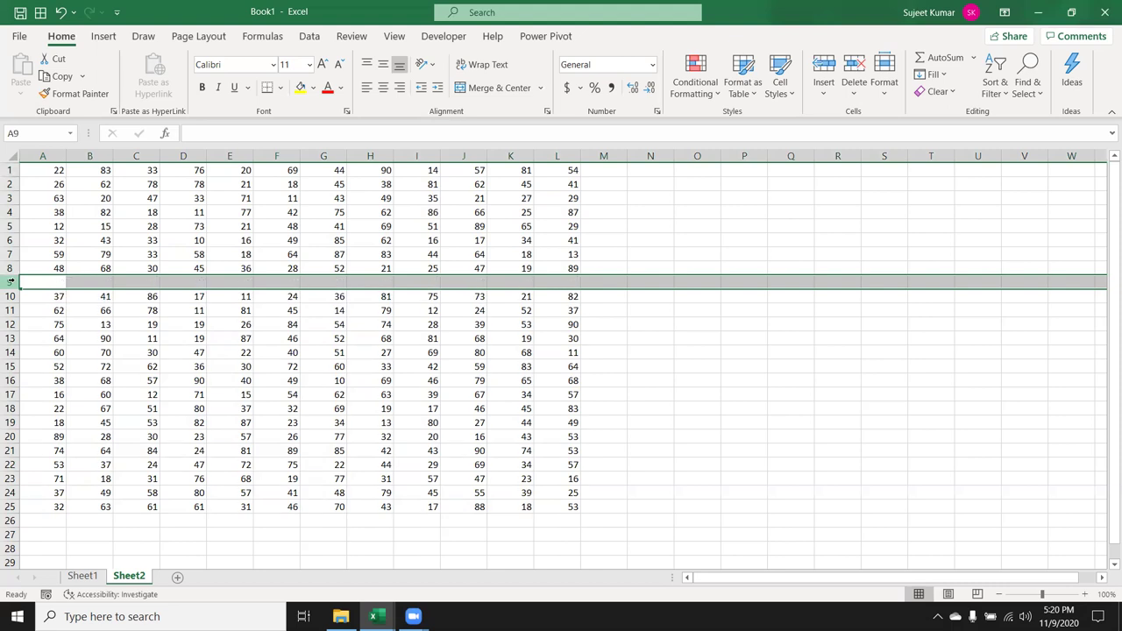
{"action": "left_click", "coordinate": [44, 174]}
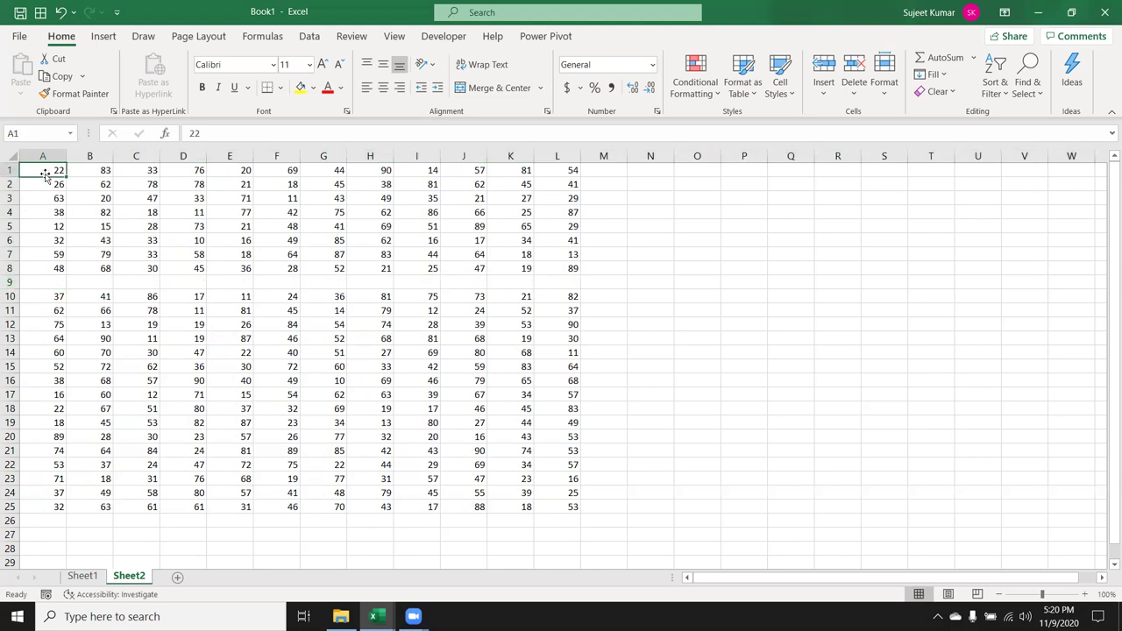
{"action": "key", "text": "ctrl+a"}
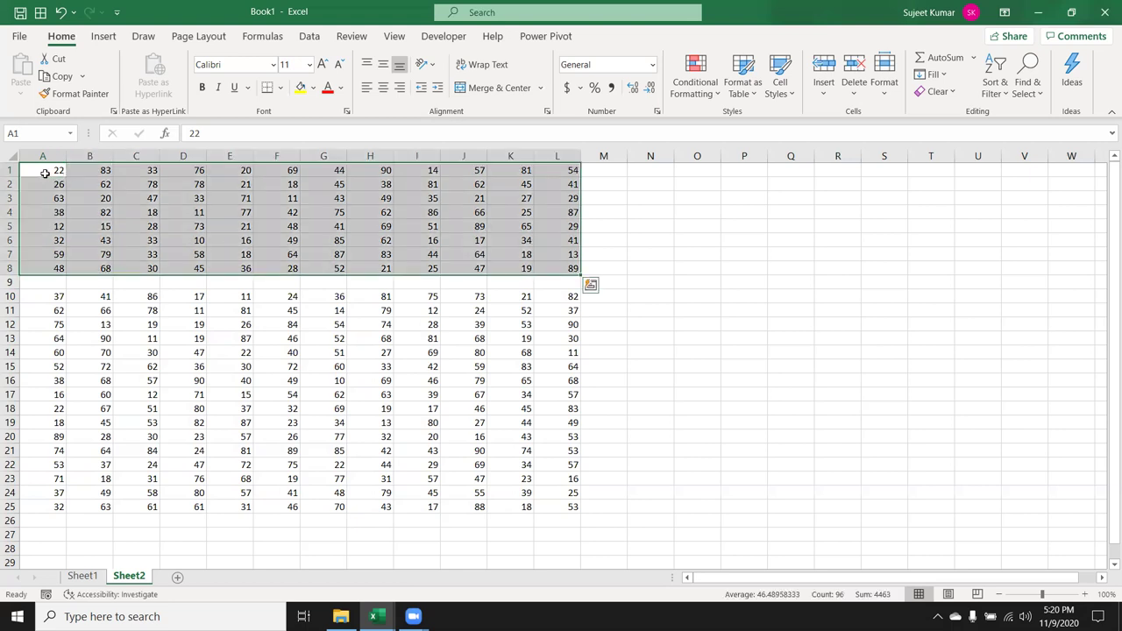
{"action": "key", "text": "ctrl+a"}
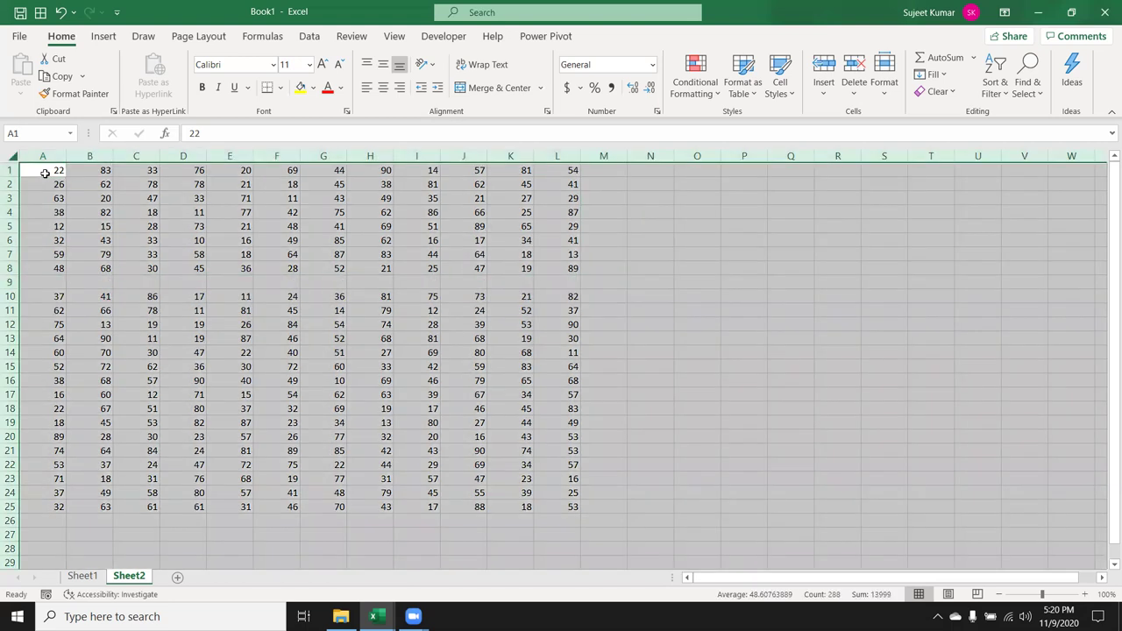
{"action": "left_click", "coordinate": [55, 174]}
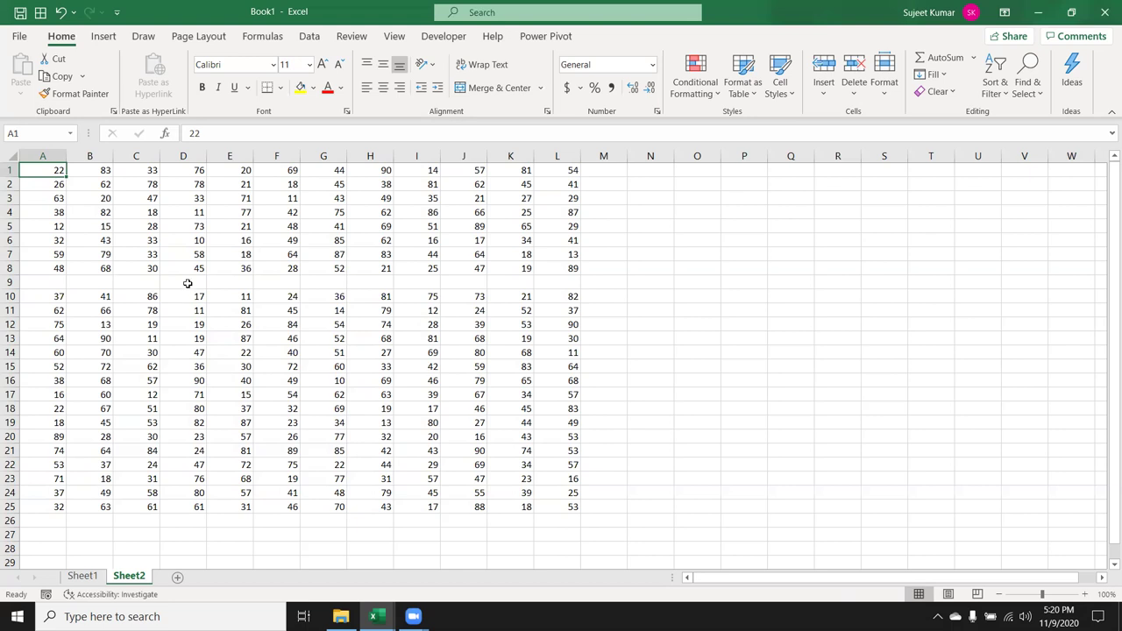
Type 'a' into D9, then delete row 9 to close up the data block
{"action": "left_click", "coordinate": [188, 283]}
{"action": "type", "text": "a"}
{"action": "left_click", "coordinate": [183, 306]}
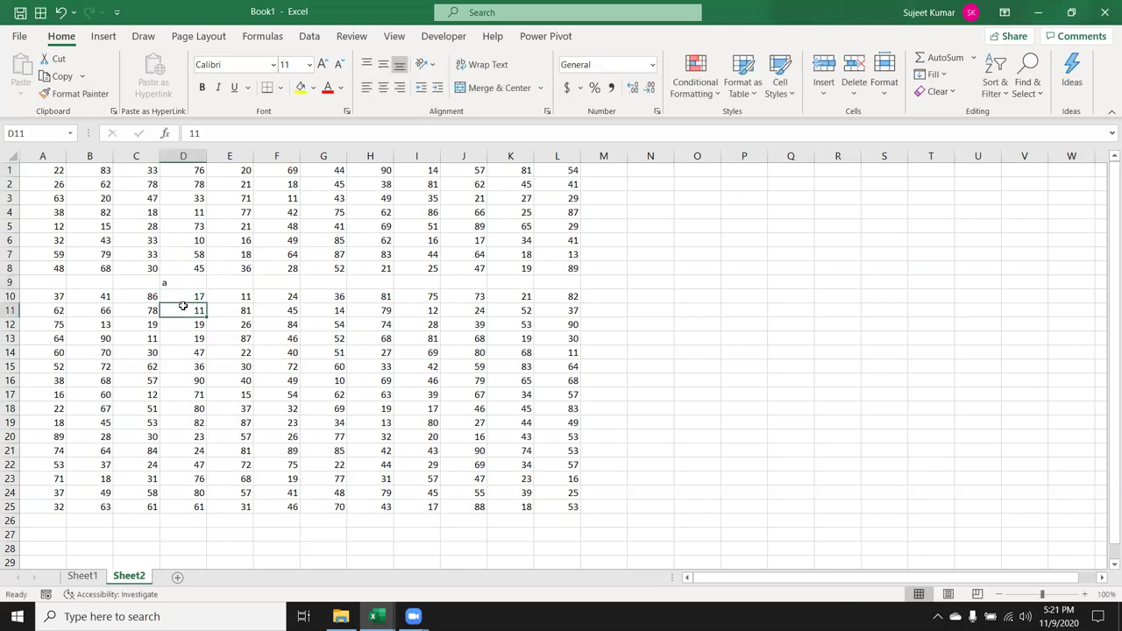
{"action": "left_click", "coordinate": [52, 170]}
{"action": "key", "text": "ctrl+a"}
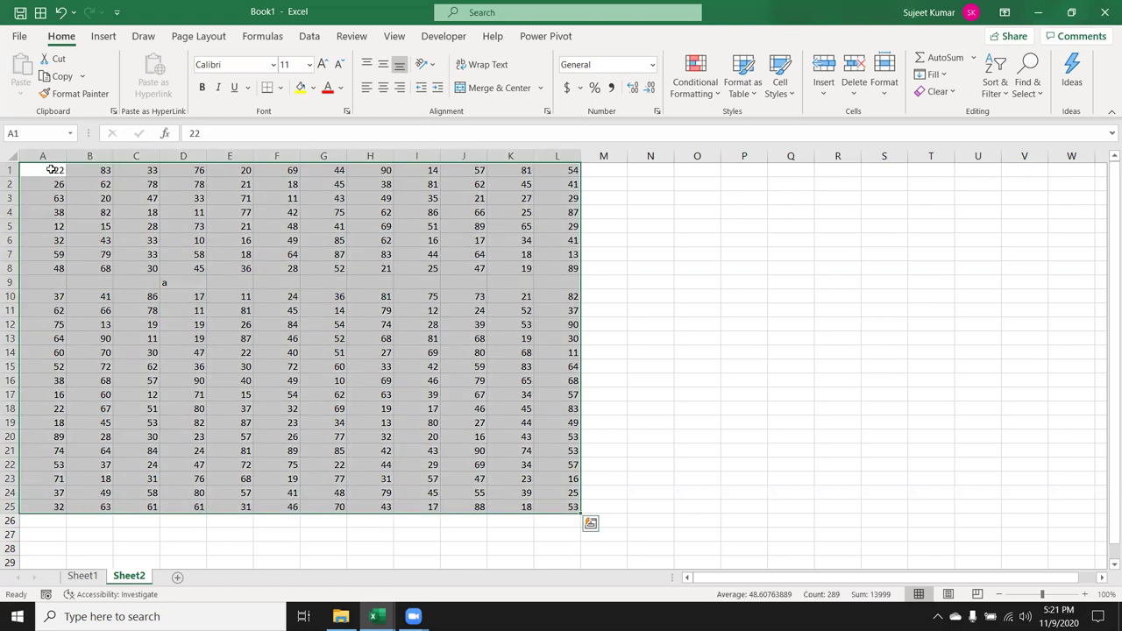
{"action": "left_click", "coordinate": [9, 281]}
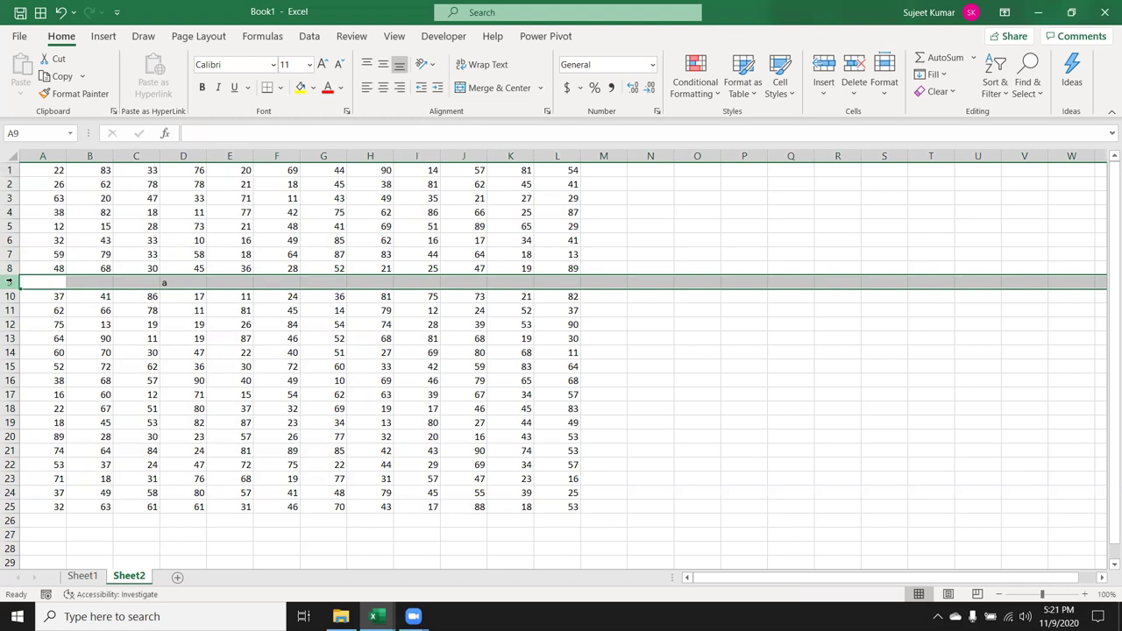
{"action": "key", "text": "ctrl+minus"}
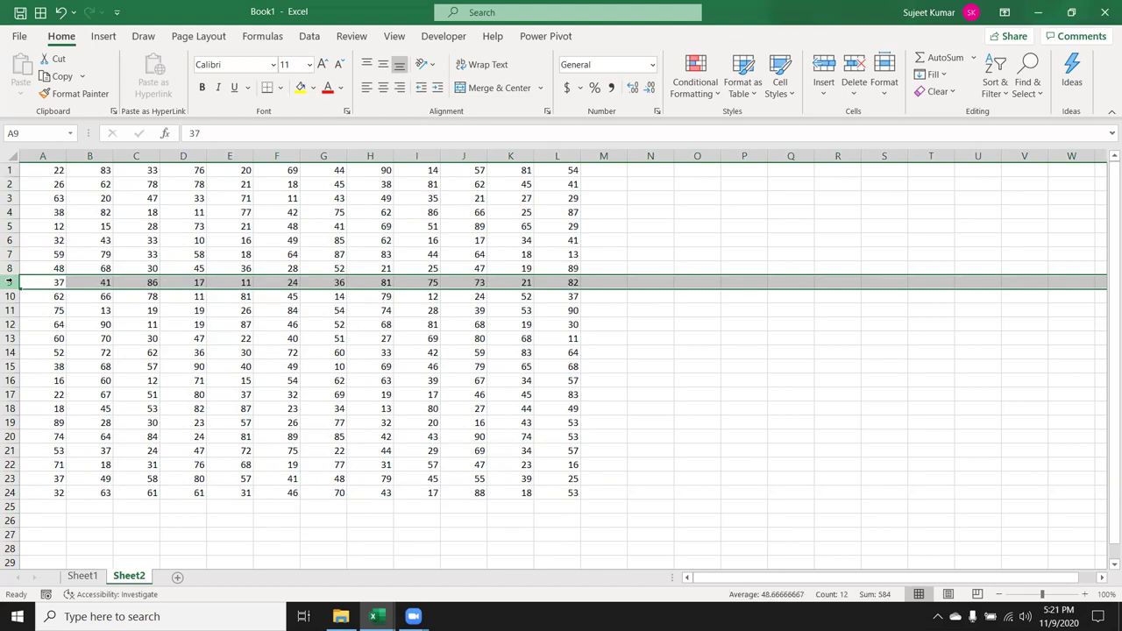
{"action": "left_click", "coordinate": [277, 155]}
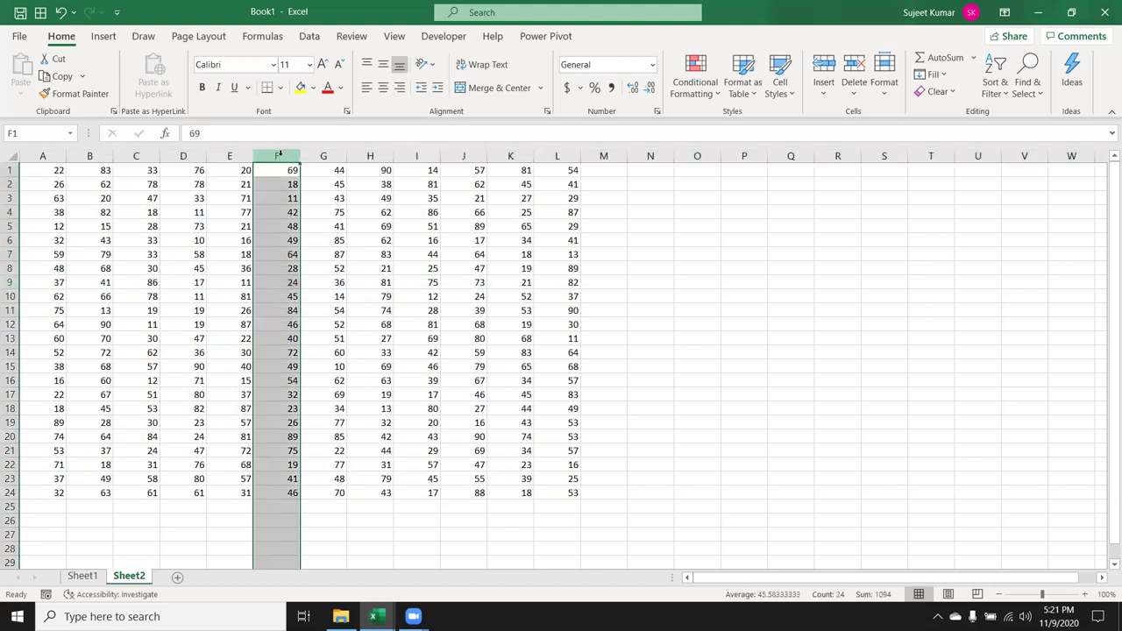
{"action": "key", "text": "ctrl+plus"}
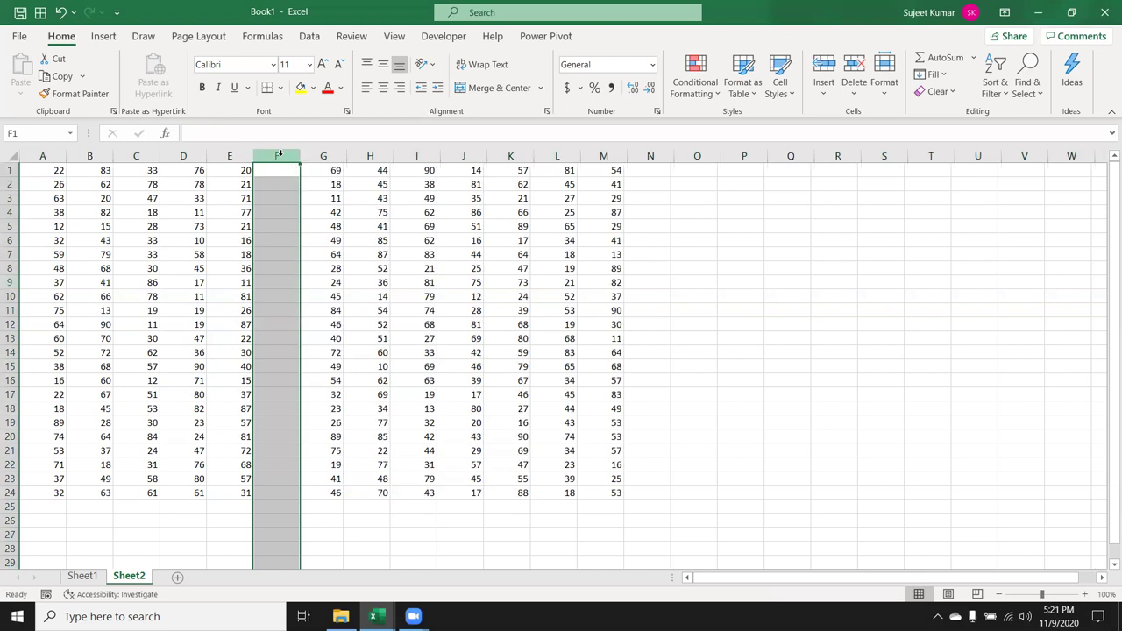
{"action": "left_click", "coordinate": [296, 209]}
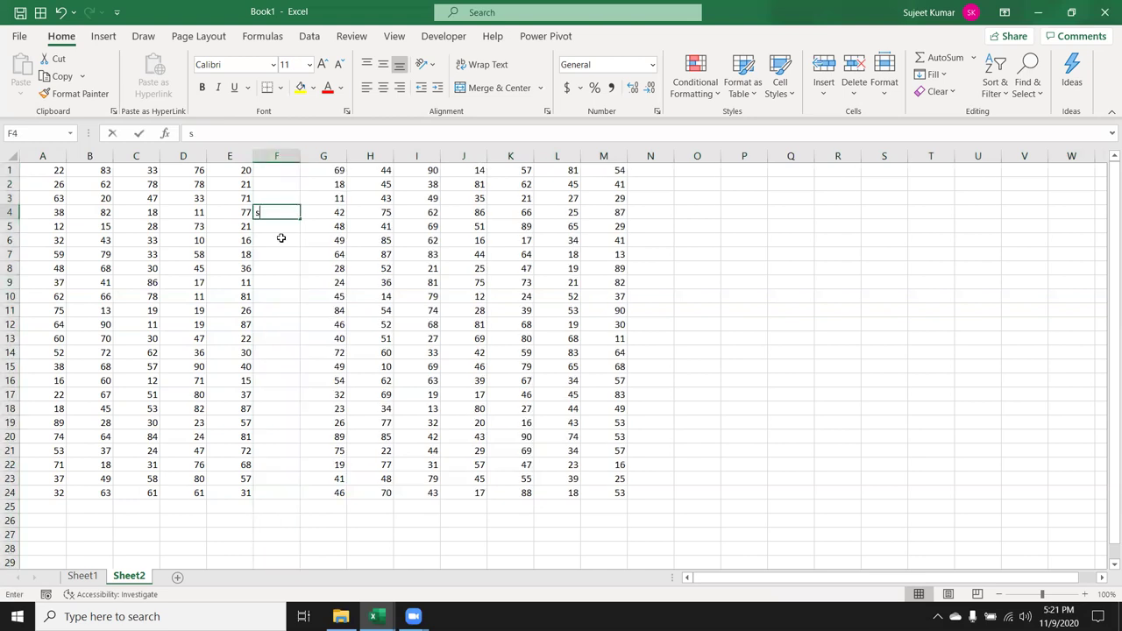
{"action": "type", "text": "s"}
{"action": "left_click", "coordinate": [271, 268]}
{"action": "type", "text": "s"}
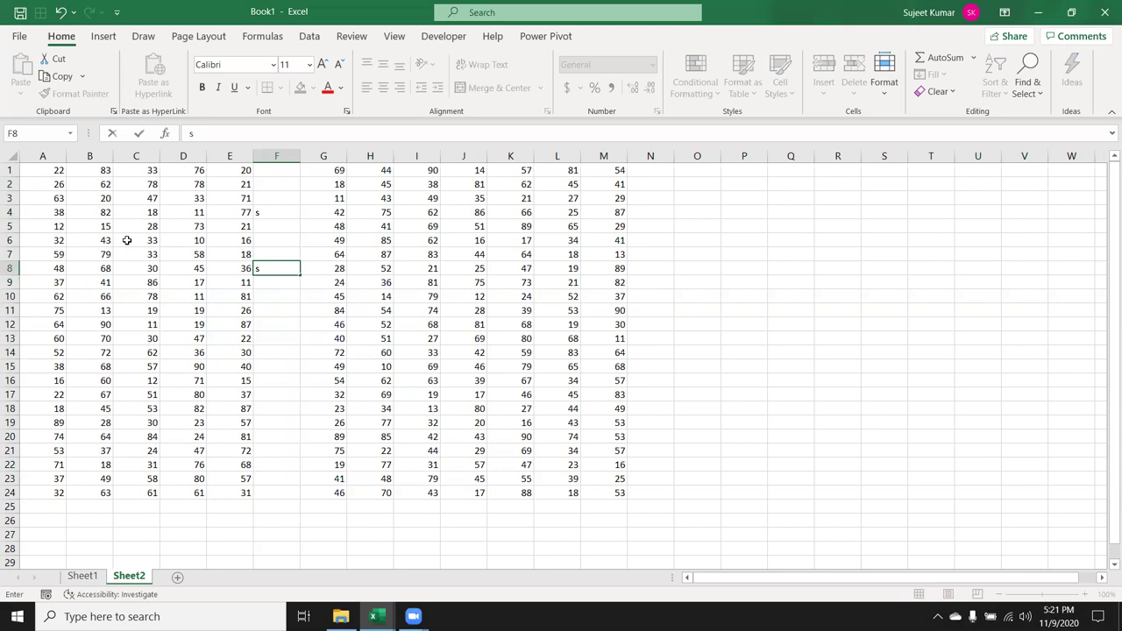
{"action": "left_click", "coordinate": [127, 240]}
{"action": "key", "text": "ctrl+a"}
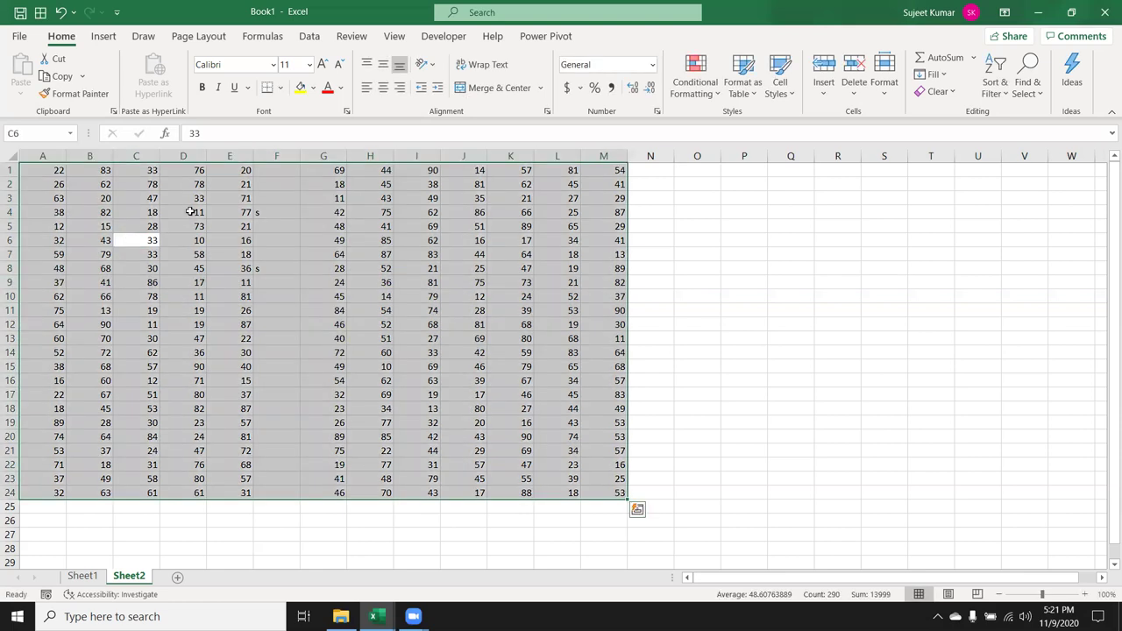
{"action": "left_click", "coordinate": [276, 201]}
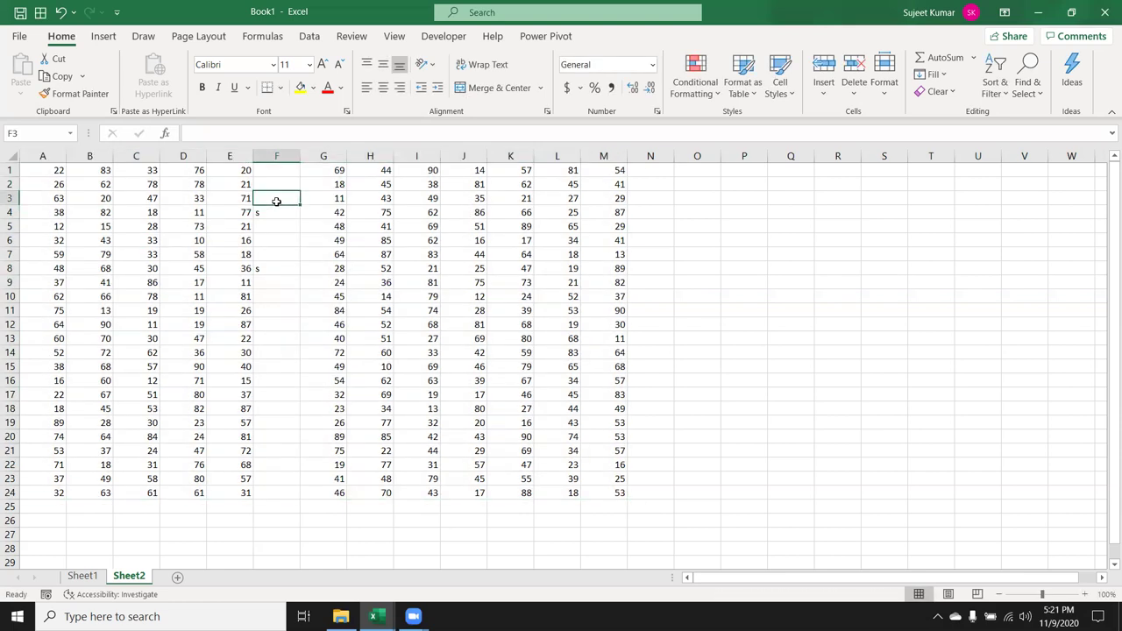
{"action": "key", "text": "shift+Down"}
{"action": "key", "text": "shift+Down"}
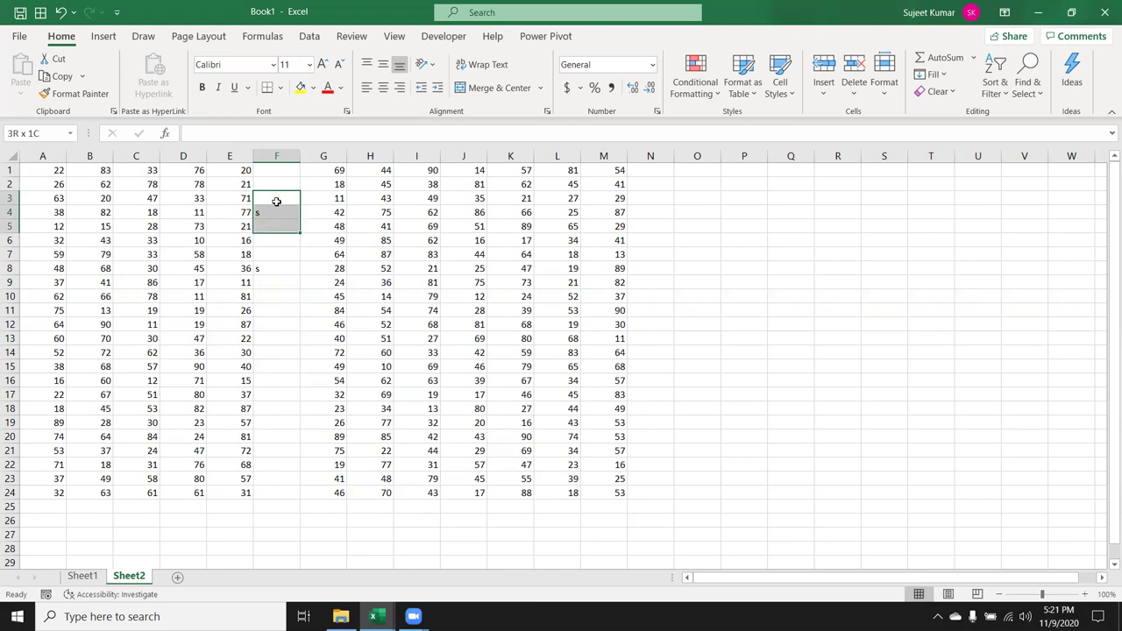
{"action": "key", "text": "shift+Down"}
{"action": "key", "text": "shift+Down"}
{"action": "key", "text": "shift+Down"}
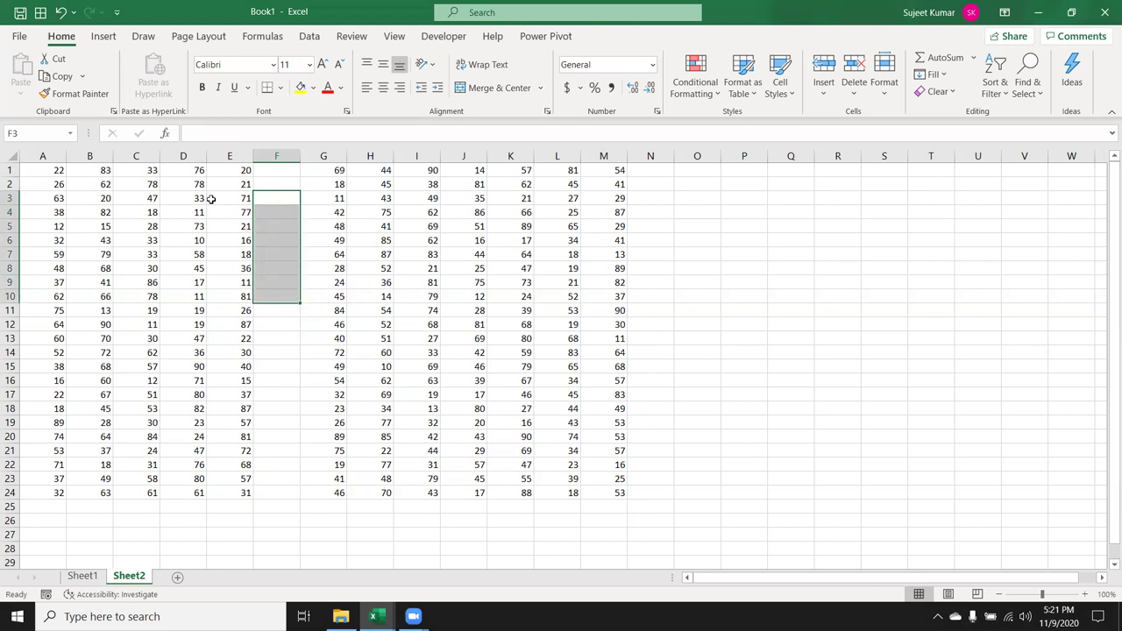
{"action": "left_click", "coordinate": [110, 181]}
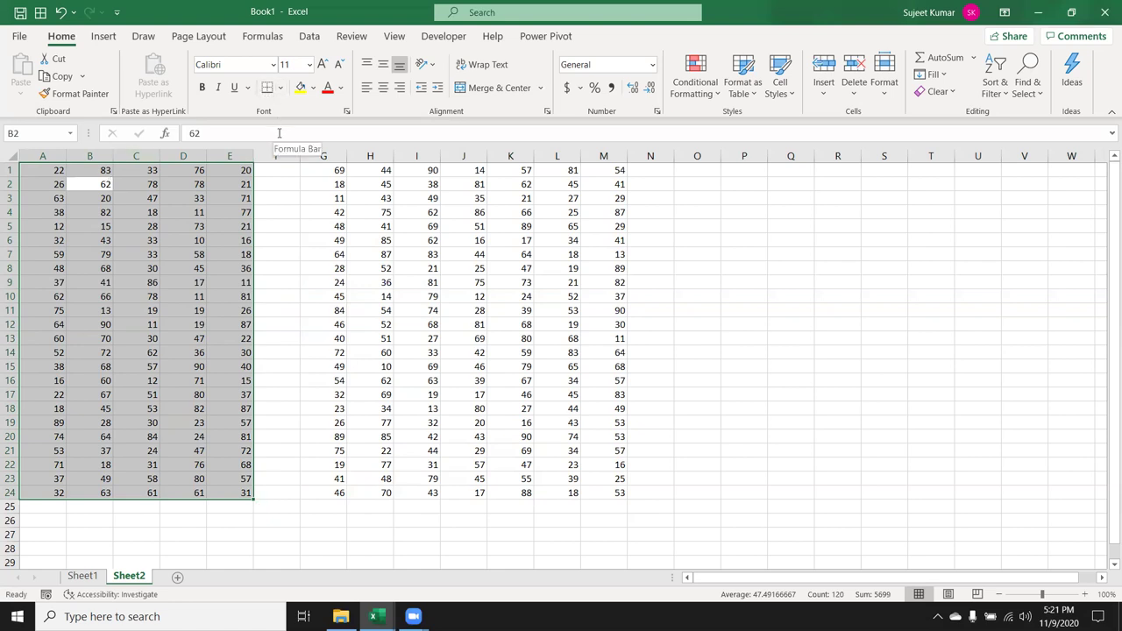
{"action": "left_click", "coordinate": [279, 133]}
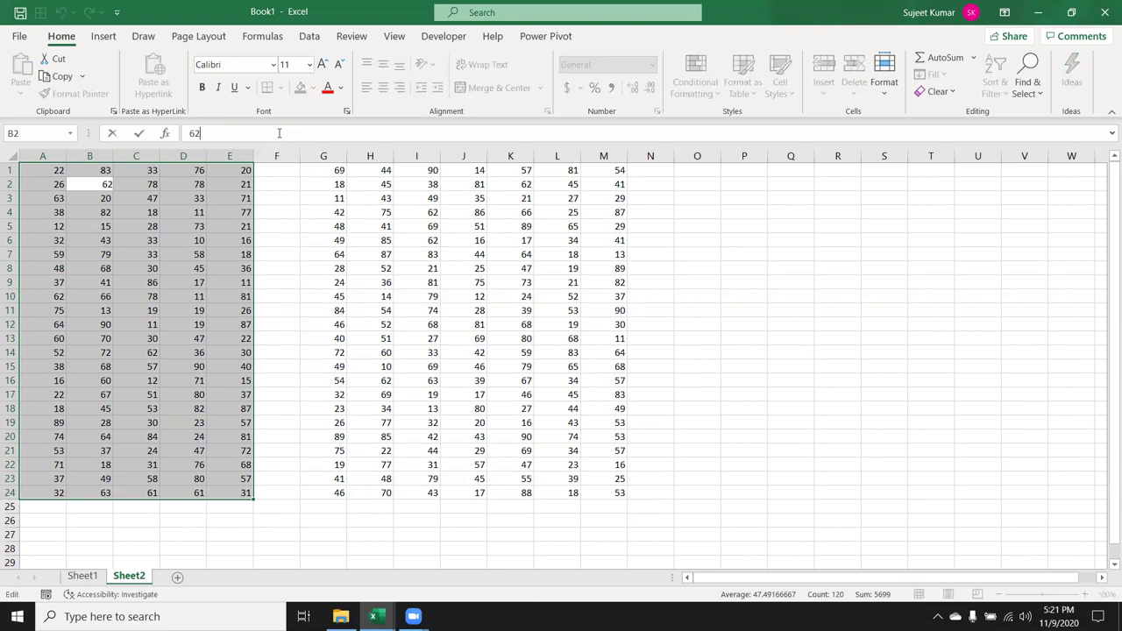
{"action": "left_click", "coordinate": [279, 156]}
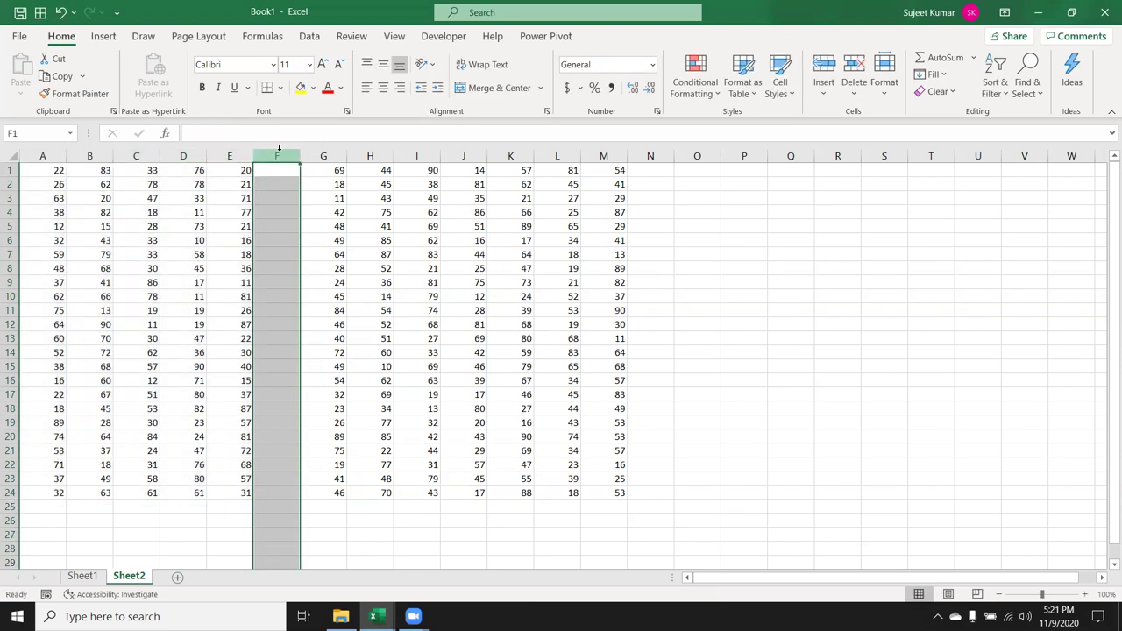
{"action": "key", "text": "ctrl+minus"}
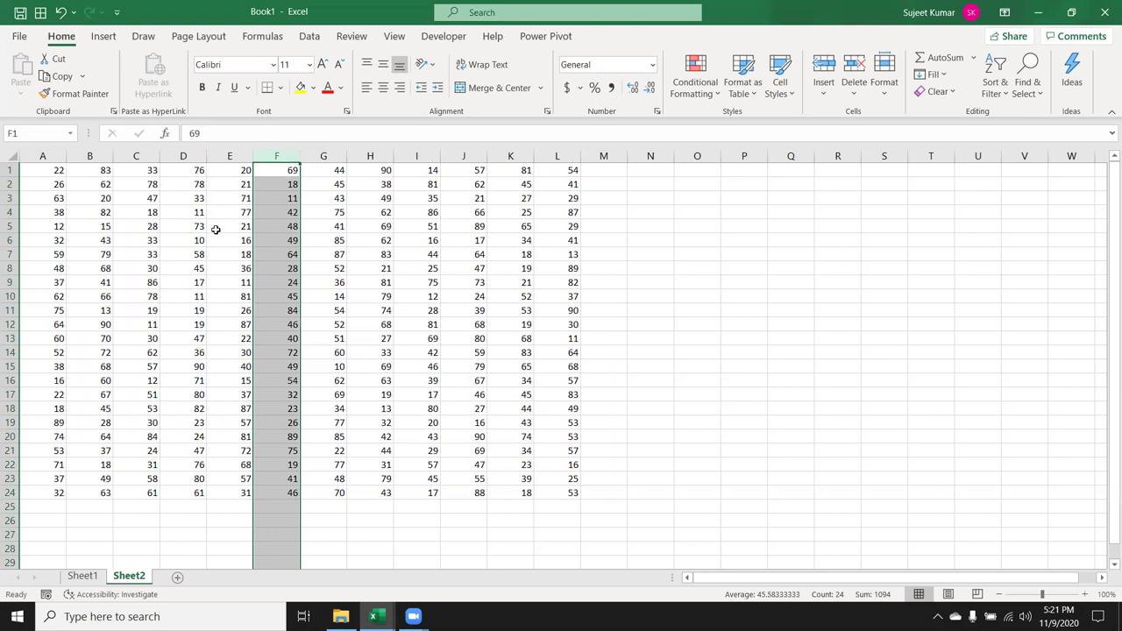
{"action": "left_click", "coordinate": [215, 229]}
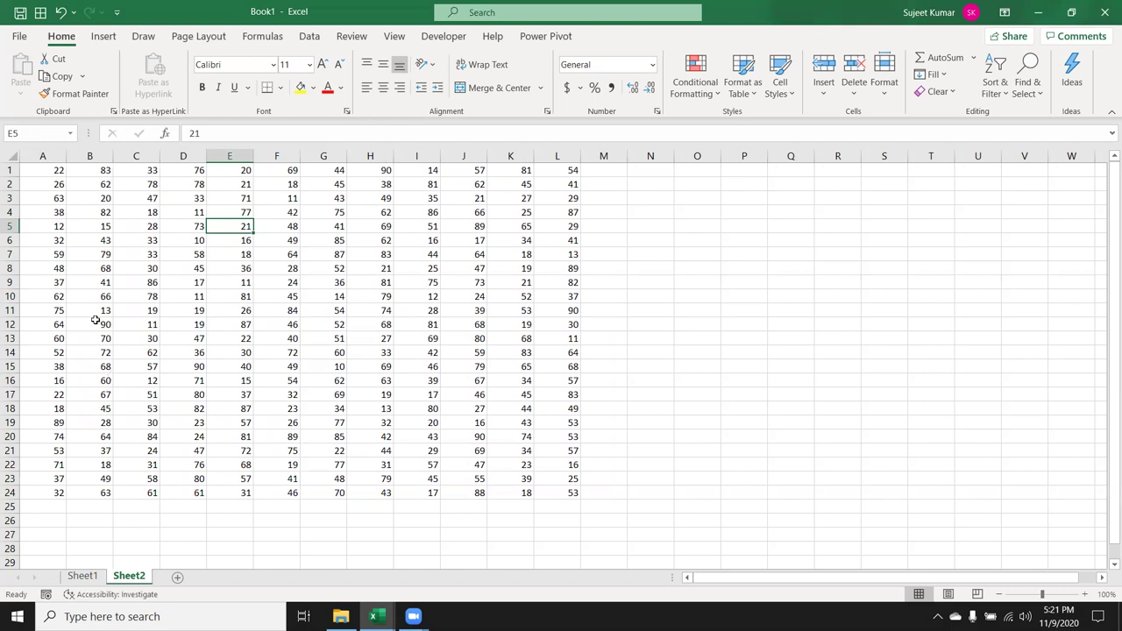
Jump around the corners of the A1:L24 block with Ctrl+arrow keys
{"action": "left_click", "coordinate": [56, 174]}
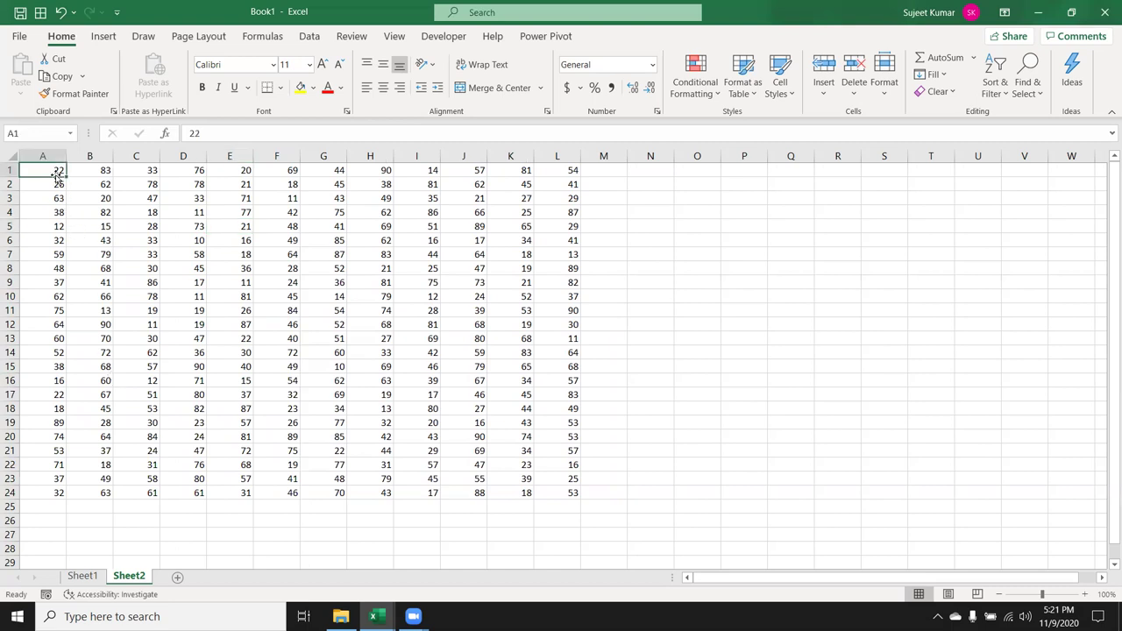
{"action": "key", "text": "Down"}
{"action": "key", "text": "Down"}
{"action": "left_click", "coordinate": [56, 175]}
{"action": "key", "text": "ctrl+Down"}
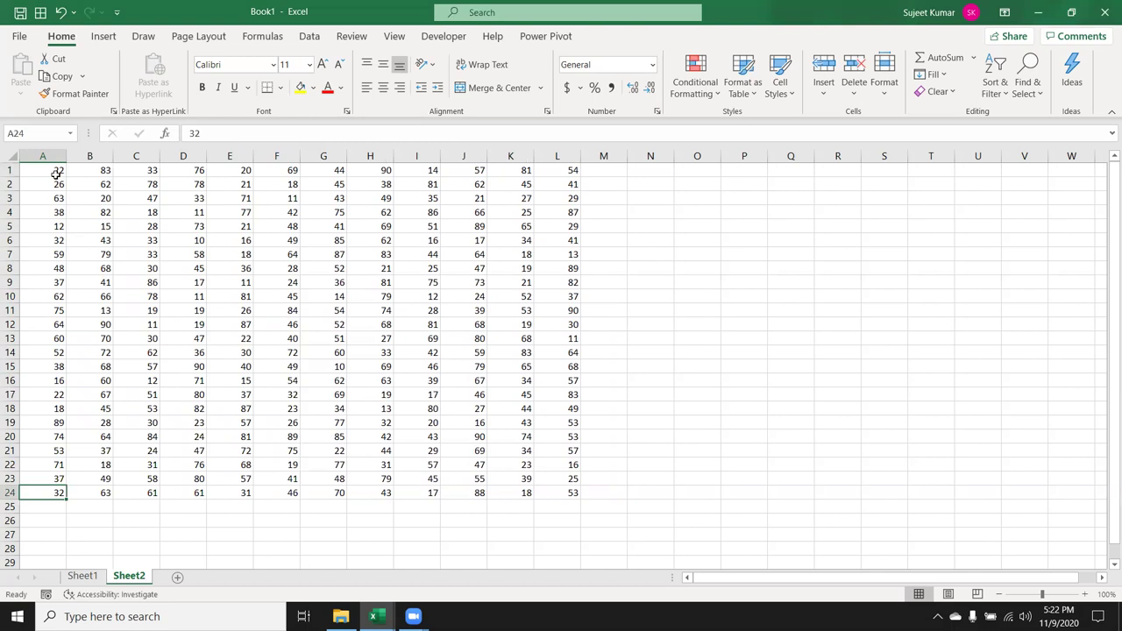
{"action": "key", "text": "ctrl+Right"}
{"action": "key", "text": "ctrl+Up"}
{"action": "key", "text": "ctrl+Left"}
{"action": "key", "text": "ctrl+Down"}
{"action": "key", "text": "ctrl+Right"}
{"action": "key", "text": "ctrl+Up"}
{"action": "key", "text": "ctrl+Left"}
{"action": "key", "text": "ctrl+Right"}
{"action": "key", "text": "ctrl+Down"}
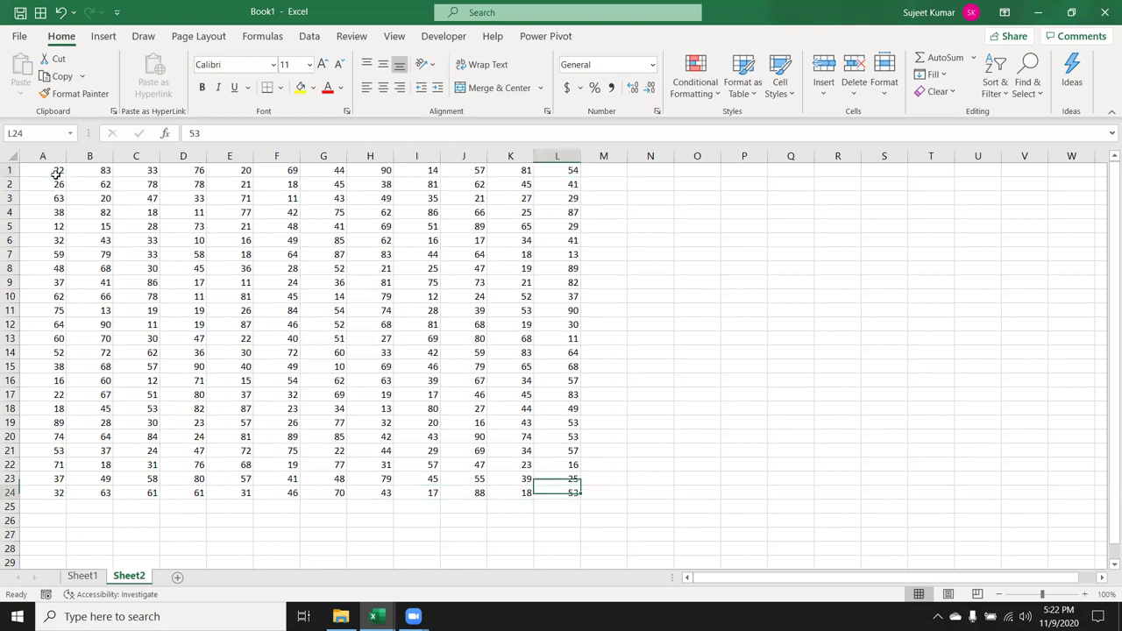
{"action": "key", "text": "ctrl+Left"}
{"action": "key", "text": "ctrl+Up"}
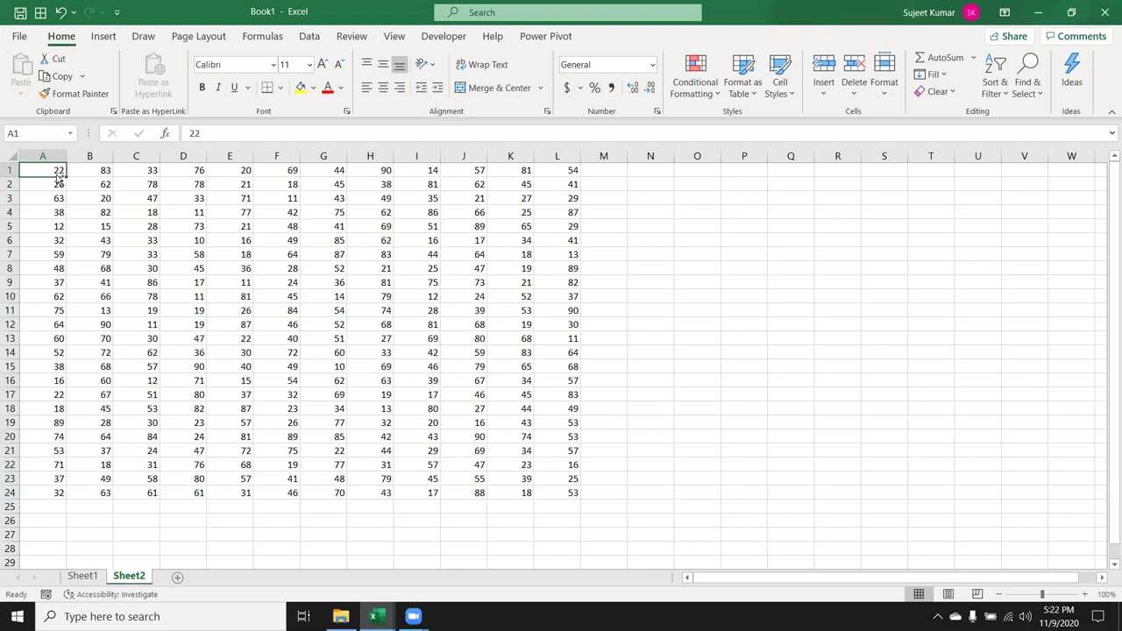
{"action": "key", "text": "ctrl+Right"}
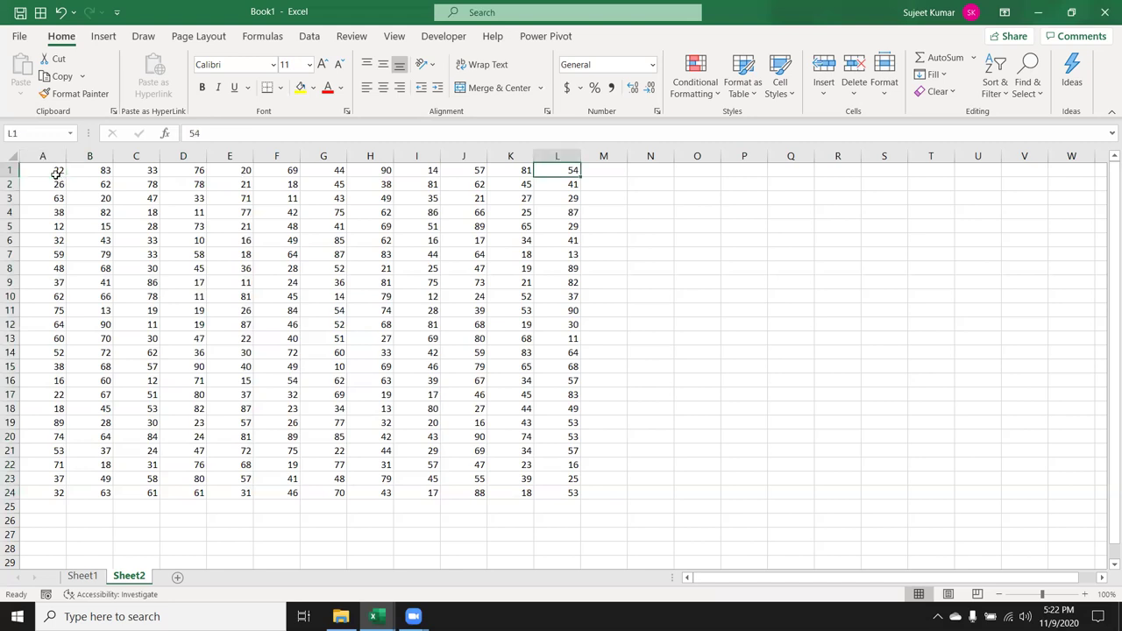
{"action": "key", "text": "ctrl+Left"}
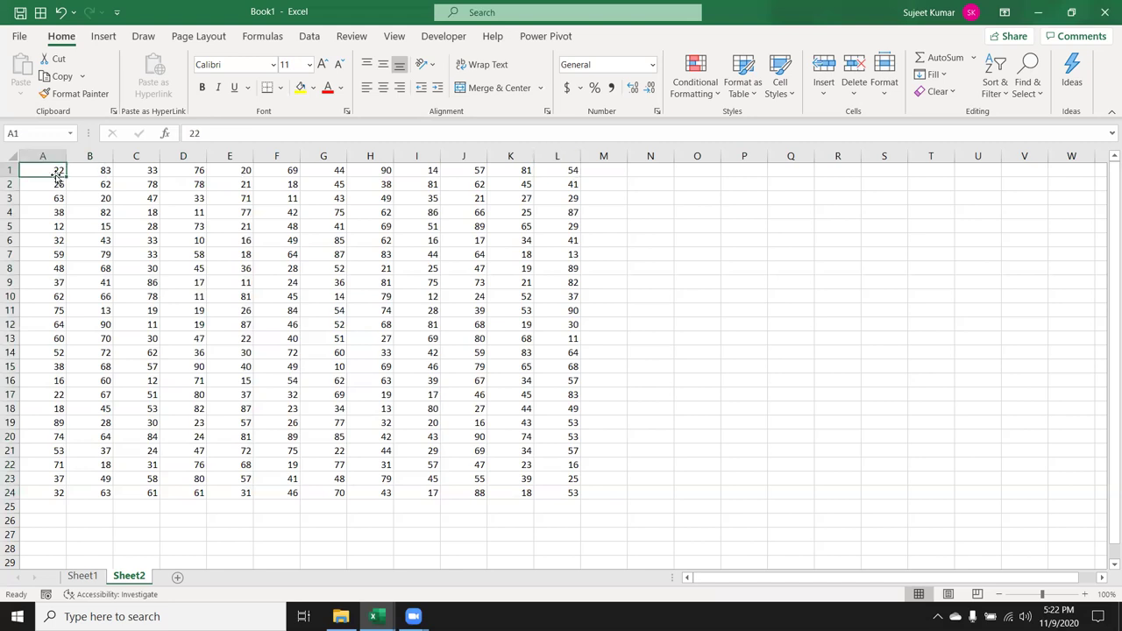
Check row 11, A10 and A14, then clear the 60 from cell A13
{"action": "left_click", "coordinate": [9, 311]}
{"action": "left_click", "coordinate": [61, 295]}
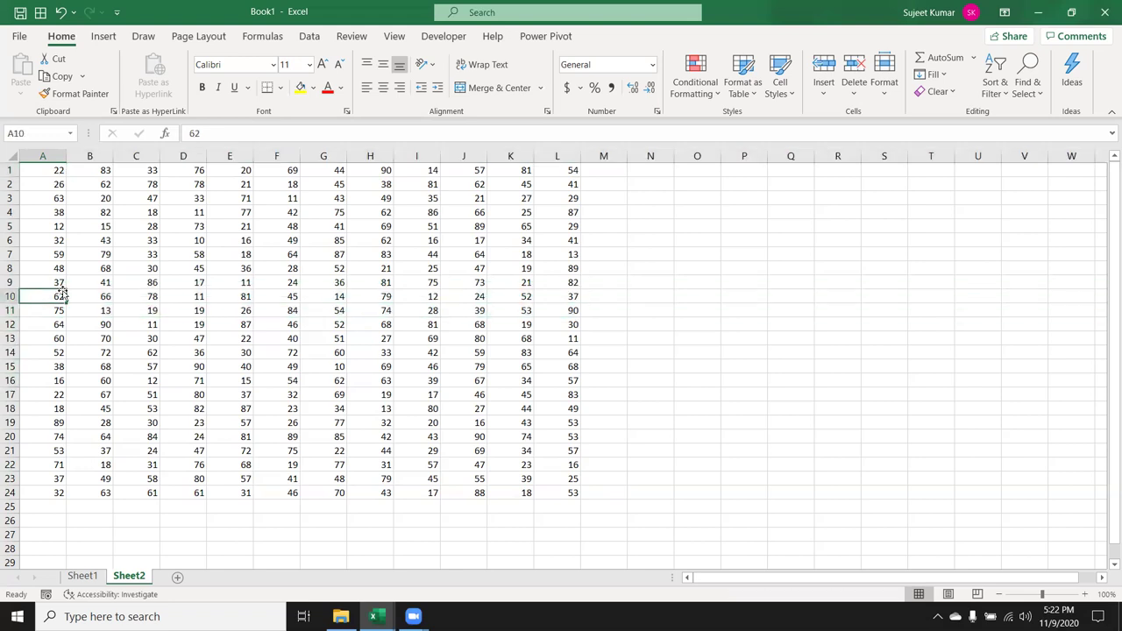
{"action": "left_click", "coordinate": [55, 351]}
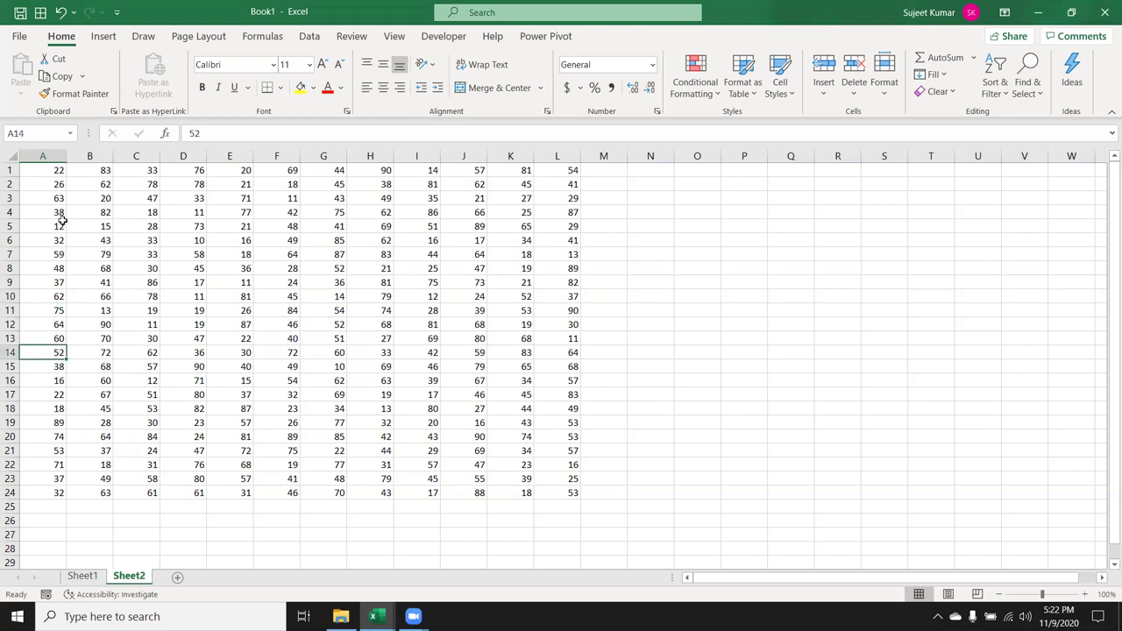
{"action": "left_click", "coordinate": [54, 171]}
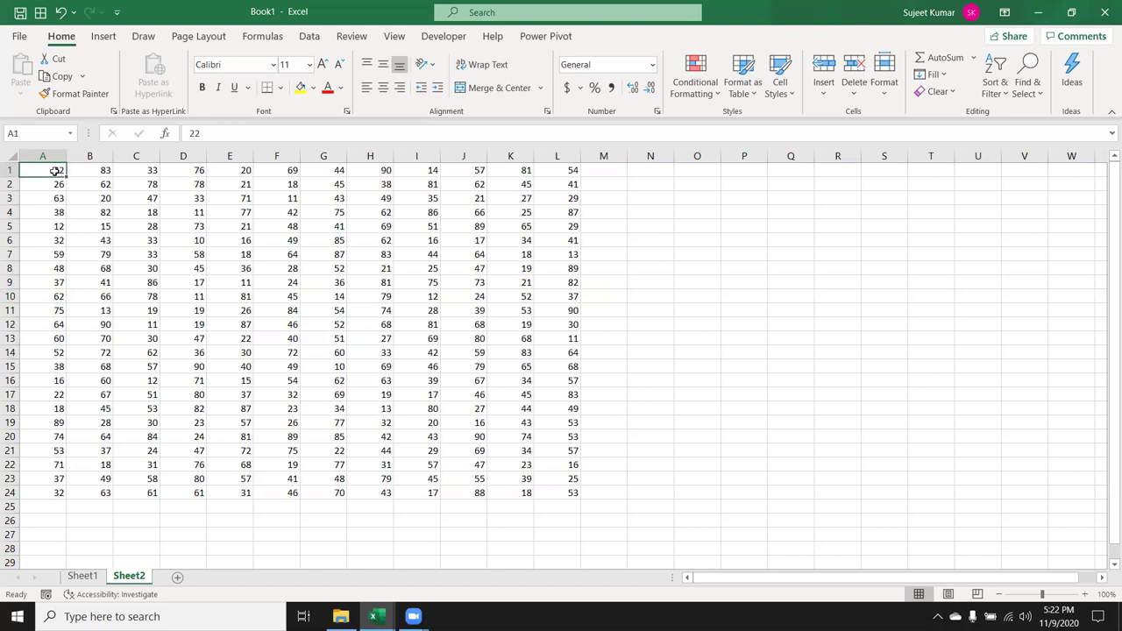
{"action": "key", "text": "ctrl+Down"}
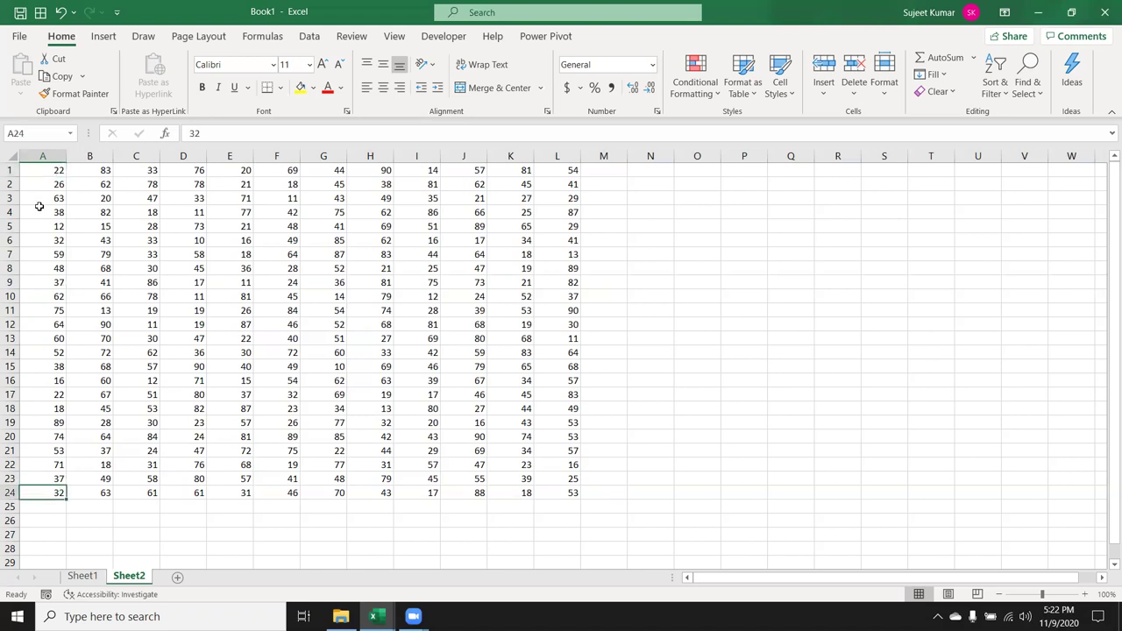
{"action": "left_click", "coordinate": [40, 338]}
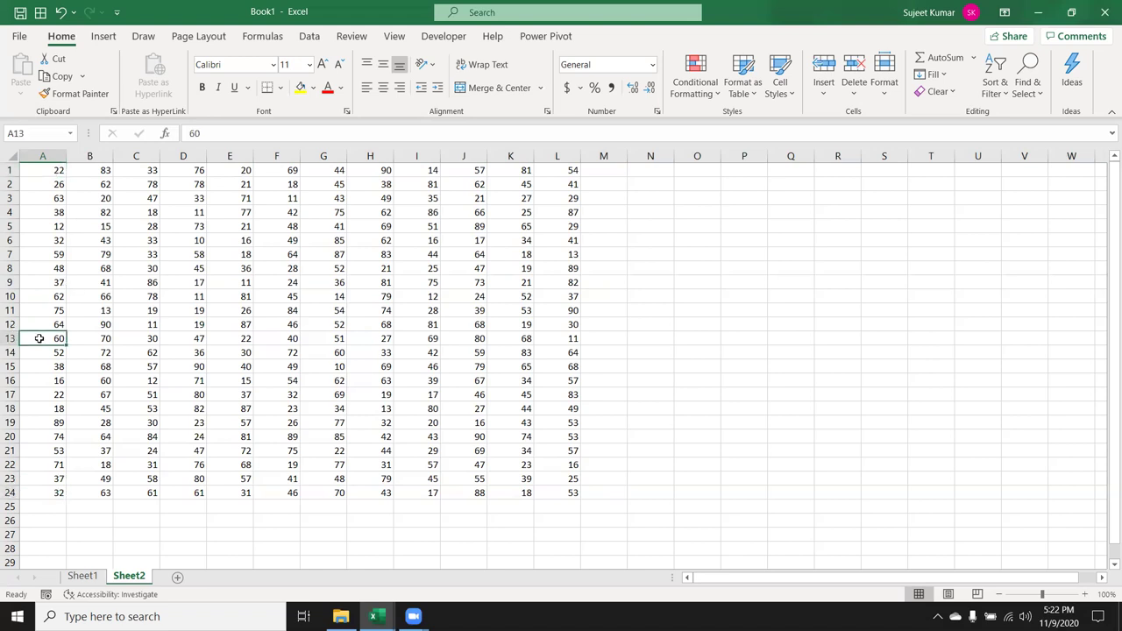
{"action": "key", "text": "Delete"}
Check the gap at A13 with Ctrl+Down, then delete the 12 from cell A5
{"action": "left_click", "coordinate": [59, 173]}
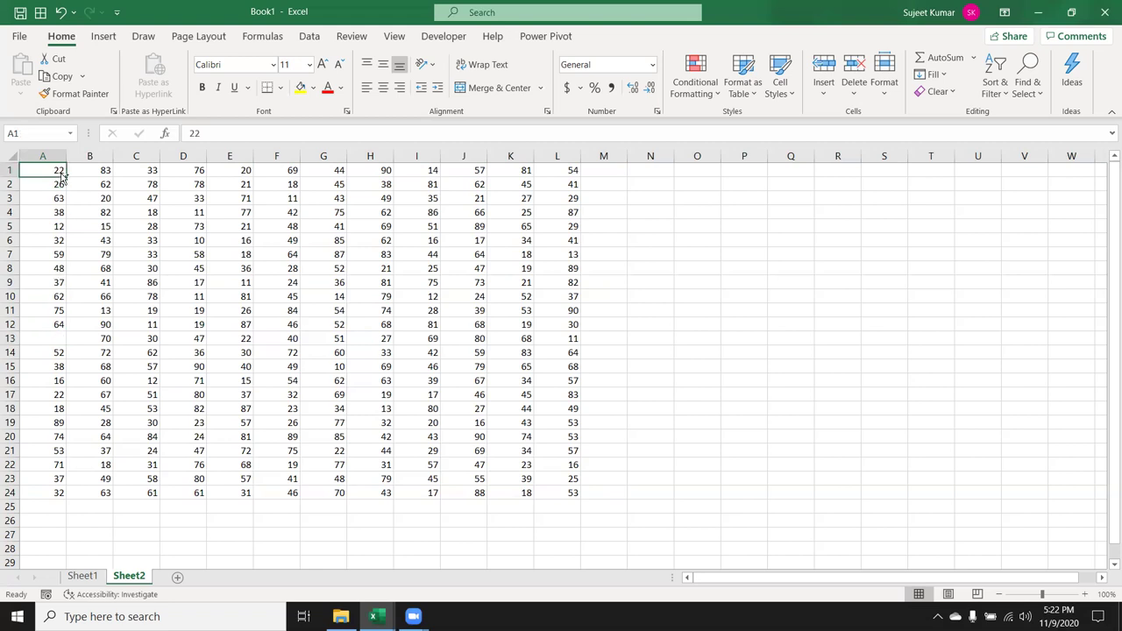
{"action": "key", "text": "ctrl+Down"}
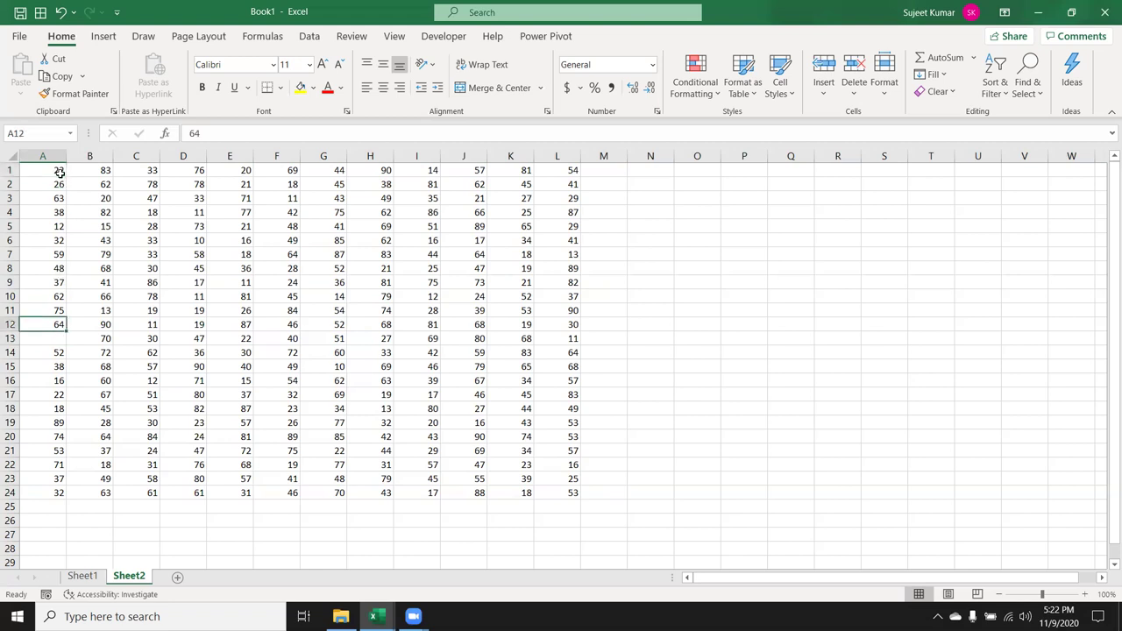
{"action": "key", "text": "Down"}
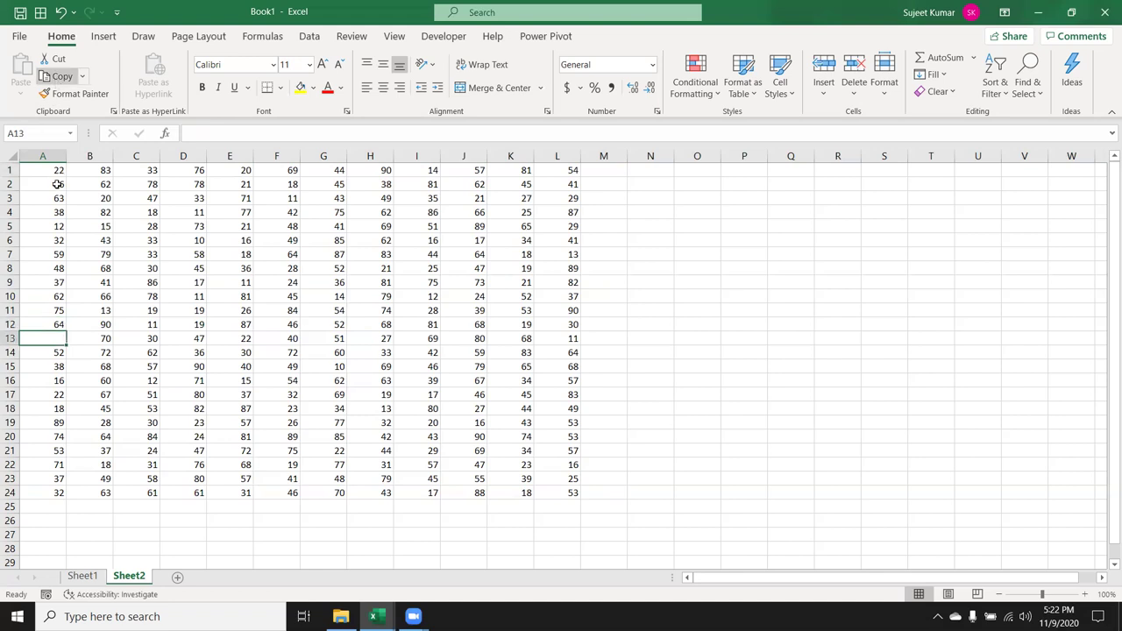
{"action": "left_click", "coordinate": [57, 229]}
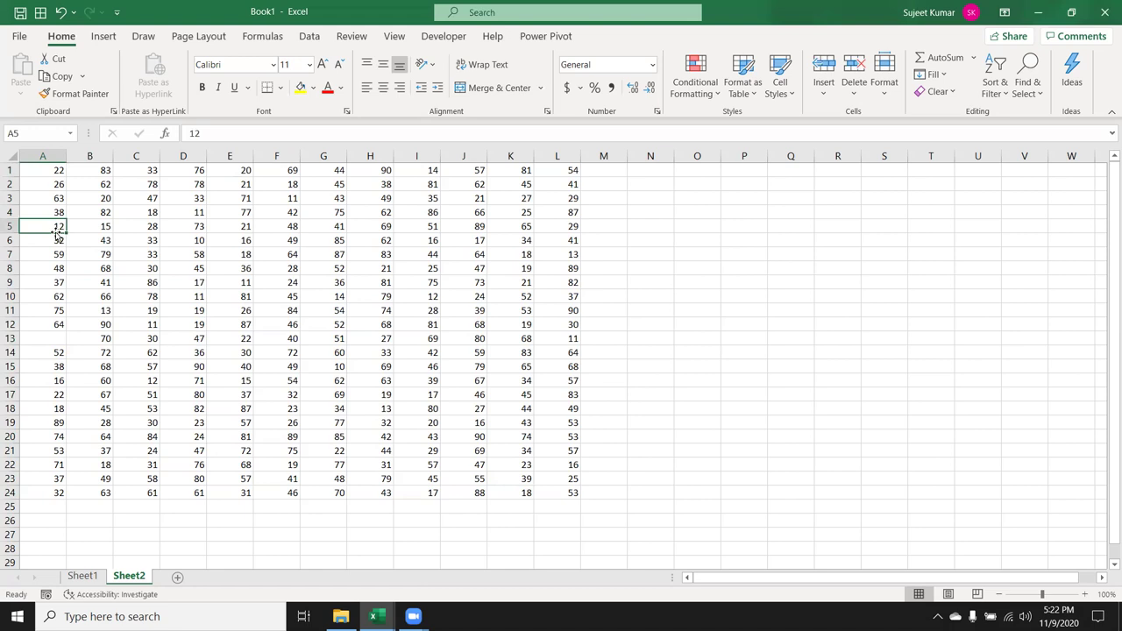
{"action": "key", "text": "Delete"}
Go to cell A65000 through the Name Box
{"action": "left_click", "coordinate": [49, 134]}
{"action": "type", "text": "a65"}
{"action": "type", "text": "00"}
{"action": "type", "text": "0"}
{"action": "key", "text": "Return"}
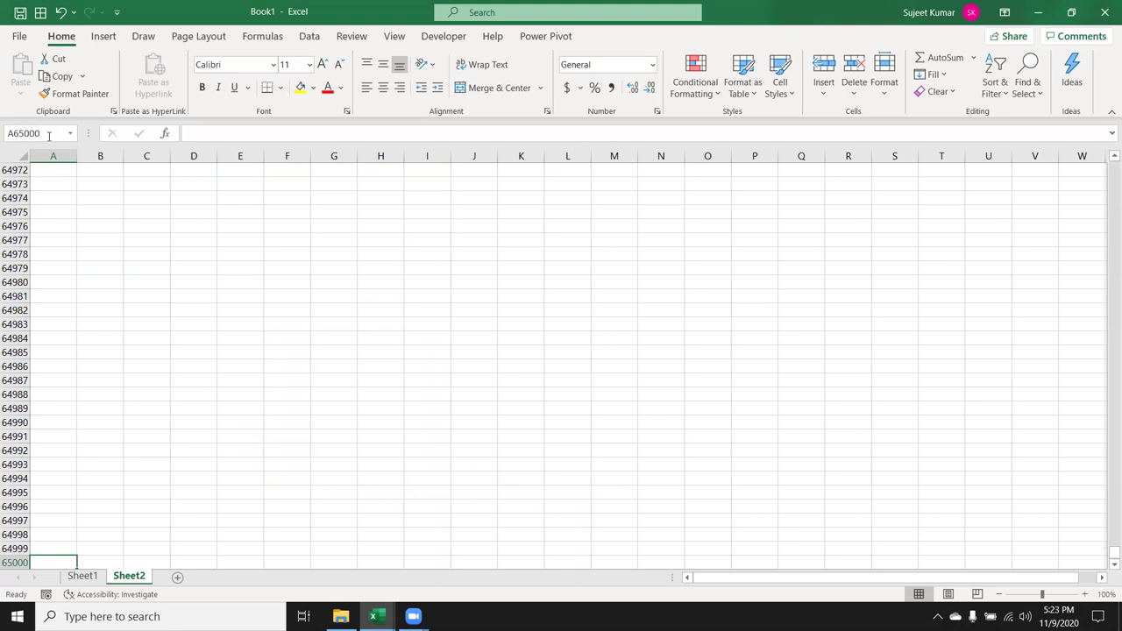
Jump up from A65000, go to XFD1 via the Name Box, then return to A1
{"action": "key", "text": "ctrl+Up"}
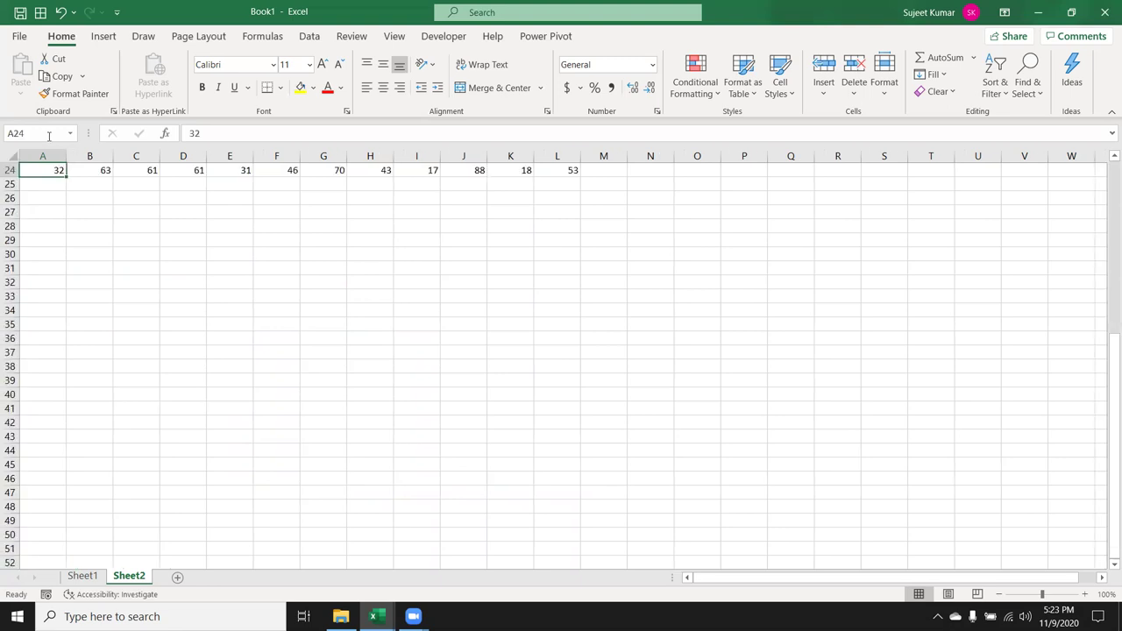
{"action": "left_click_drag", "start_coordinate": [1104, 368], "coordinate": [1104, 172]}
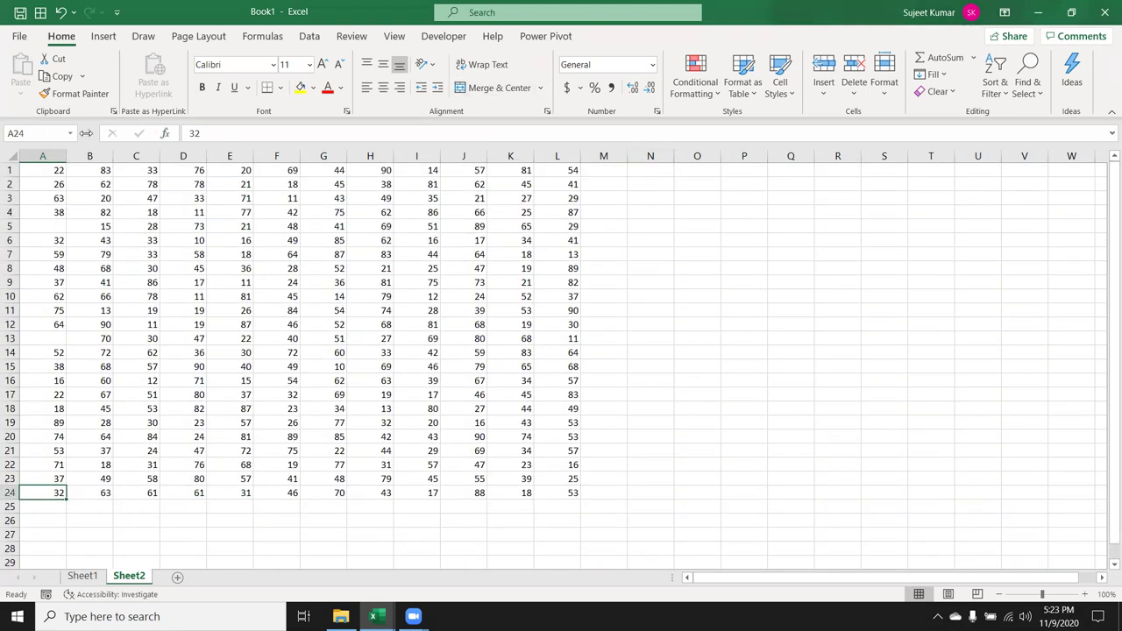
{"action": "left_click", "coordinate": [60, 133]}
{"action": "type", "text": "xf"}
{"action": "type", "text": "d1"}
{"action": "key", "text": "Return"}
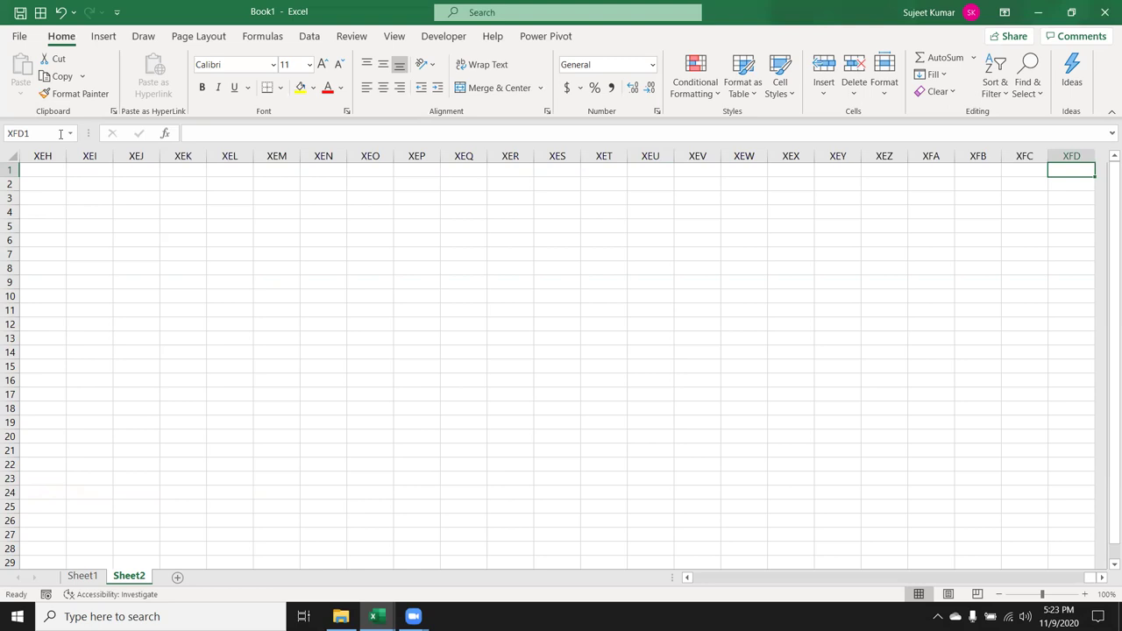
{"action": "key", "text": "ctrl+Left"}
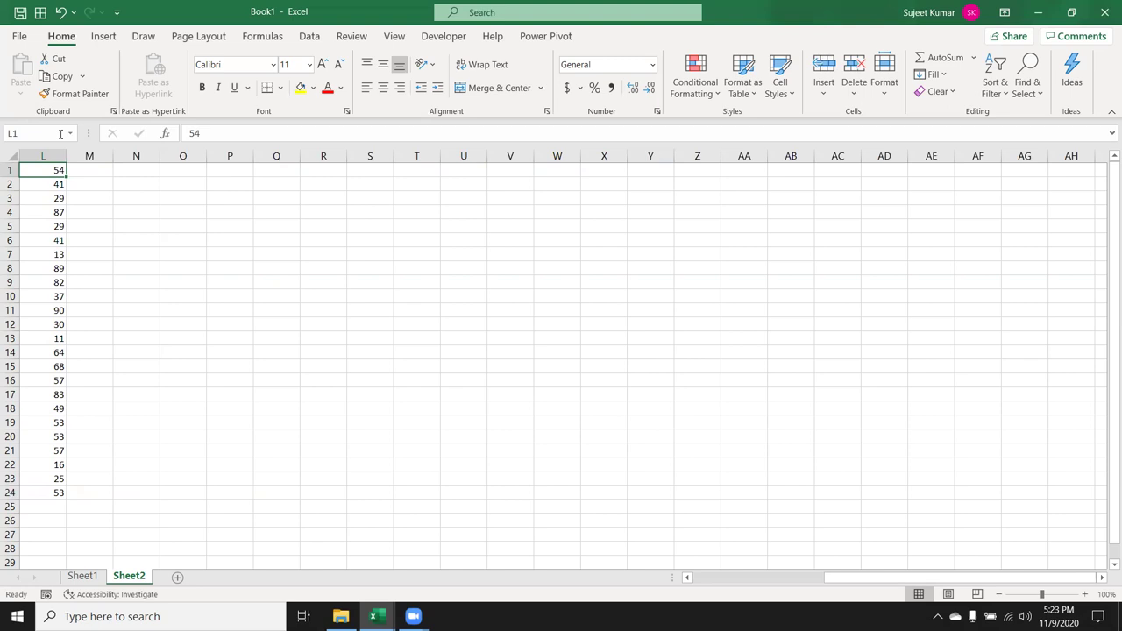
{"action": "key", "text": "ctrl+Home"}
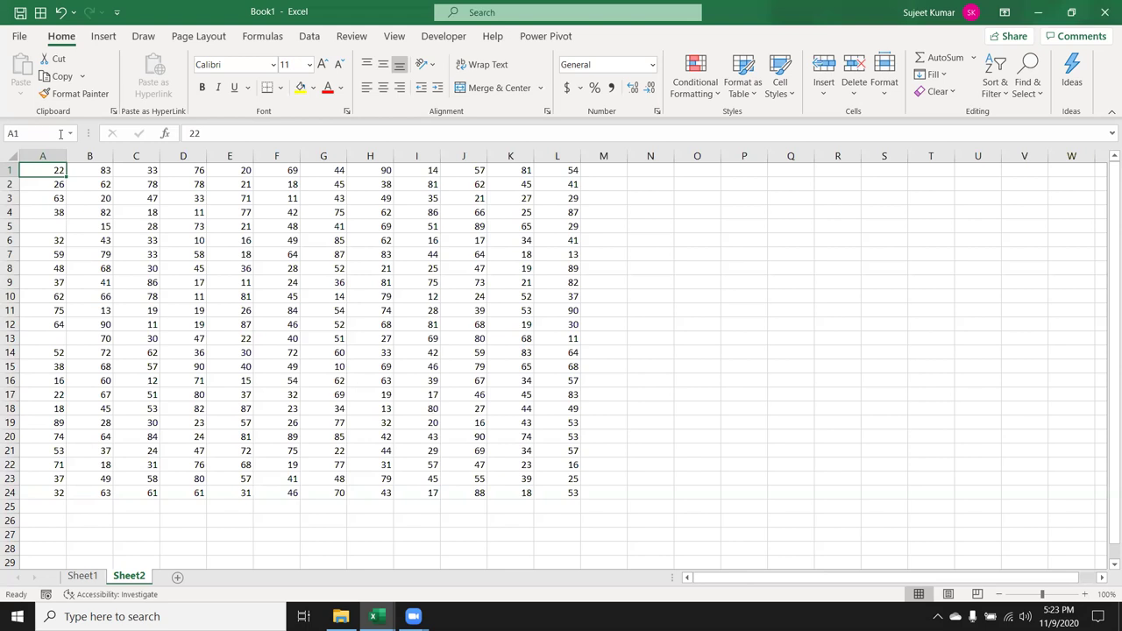
Enter 65 into cell A5 and into cell A13
{"action": "left_click", "coordinate": [47, 214]}
{"action": "left_click", "coordinate": [47, 225]}
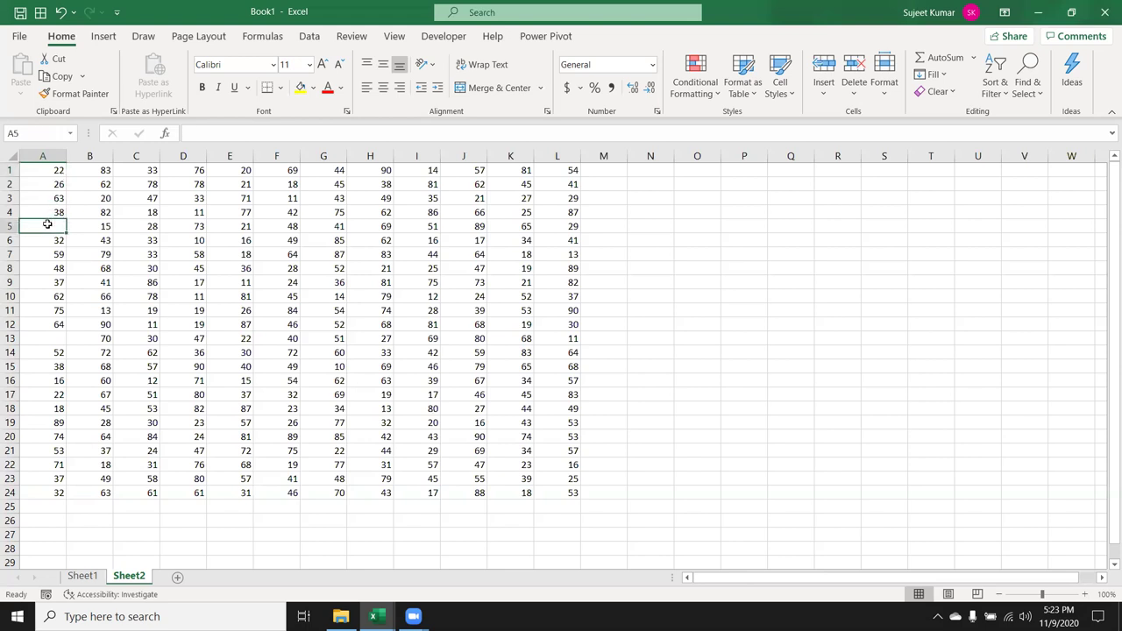
{"action": "type", "text": "65"}
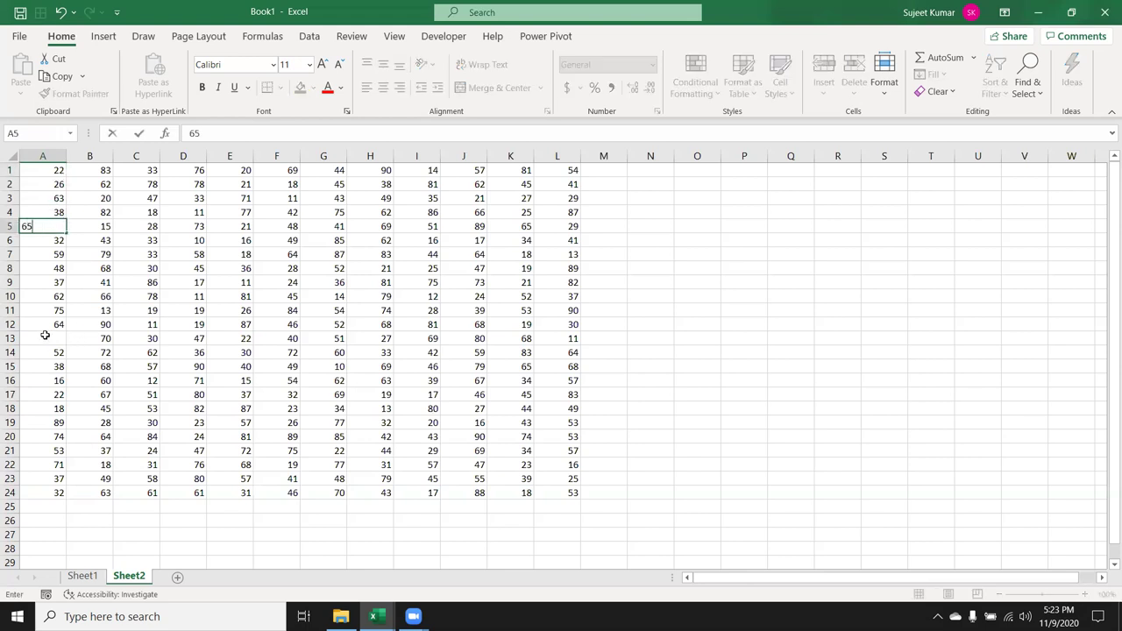
{"action": "left_click", "coordinate": [44, 335]}
{"action": "type", "text": "65"}
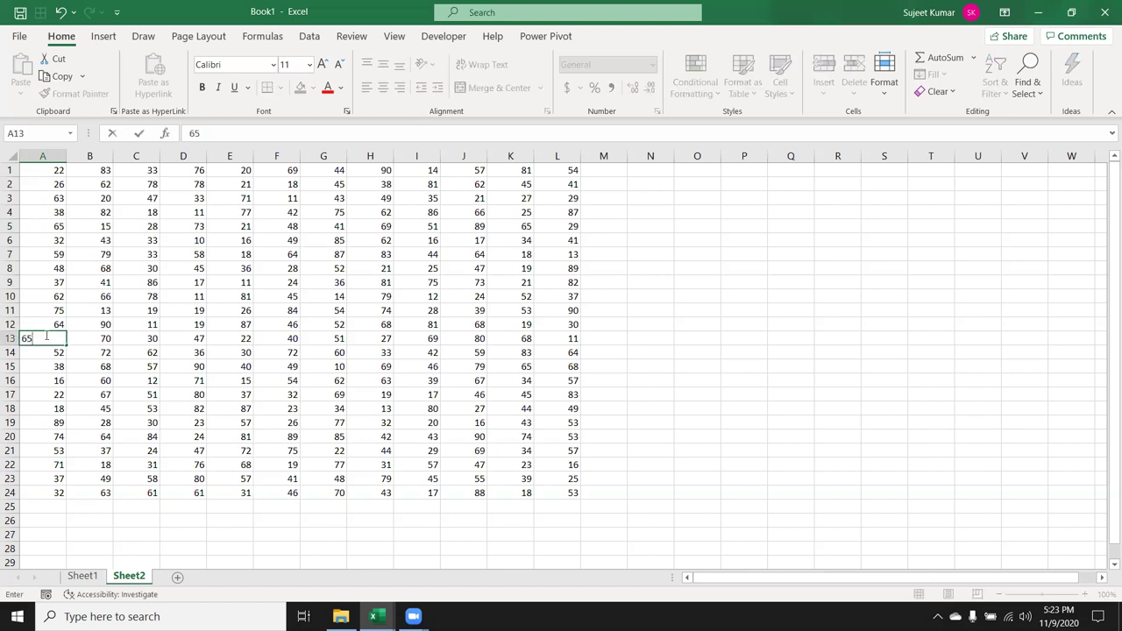
{"action": "left_click", "coordinate": [117, 281]}
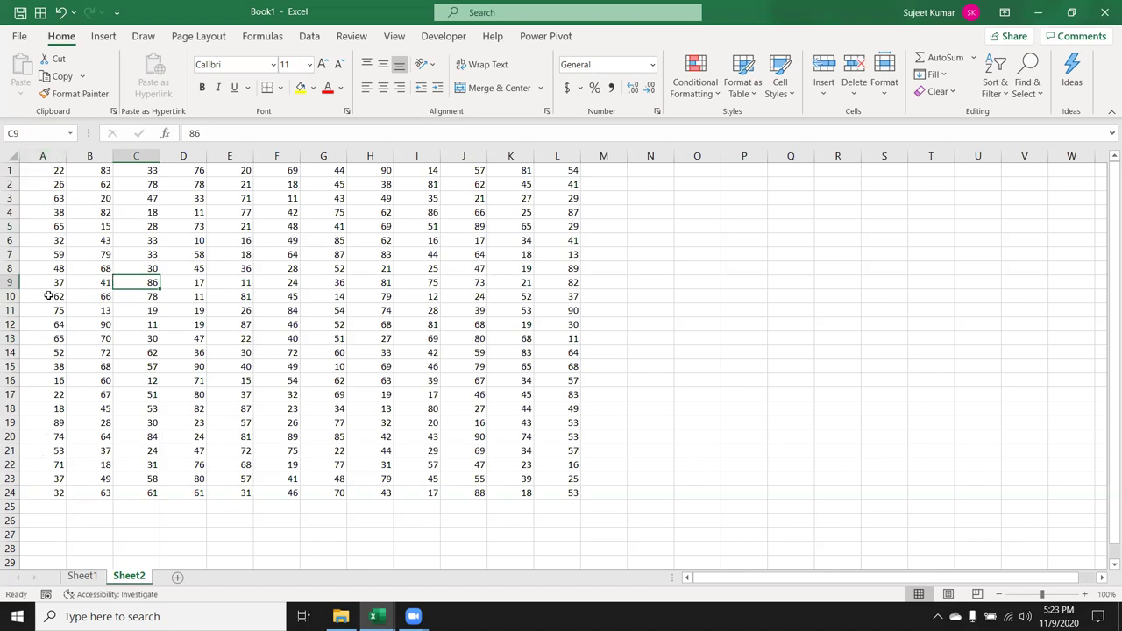
Inspect A2 and A10, then clear cells A13, A7 and A3 in column A
{"action": "left_click", "coordinate": [57, 181]}
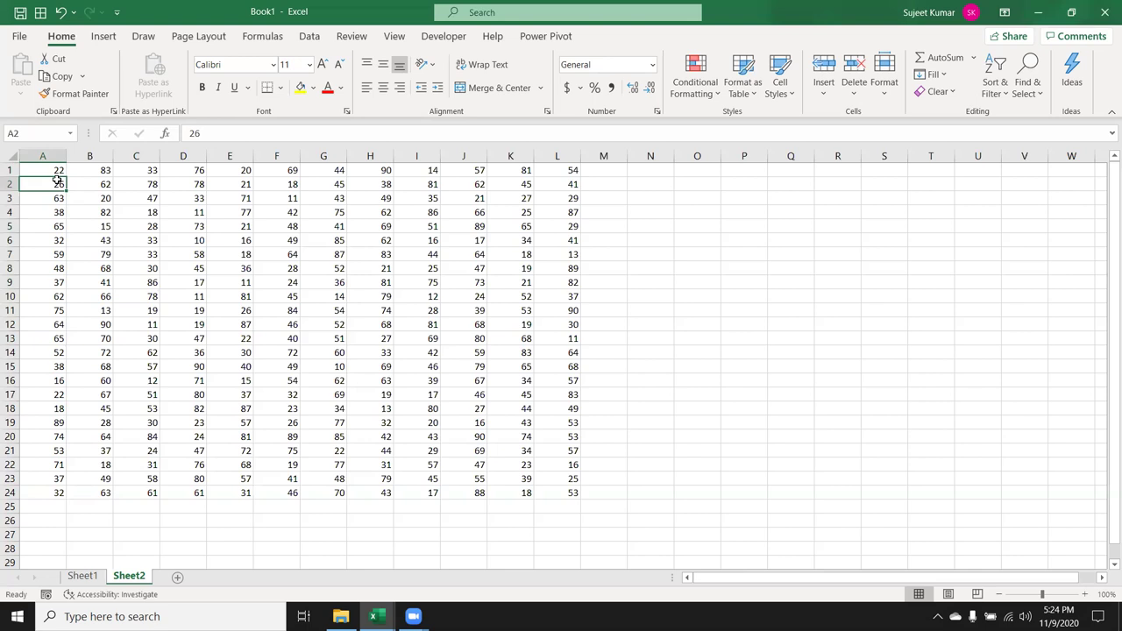
{"action": "left_click", "coordinate": [35, 295]}
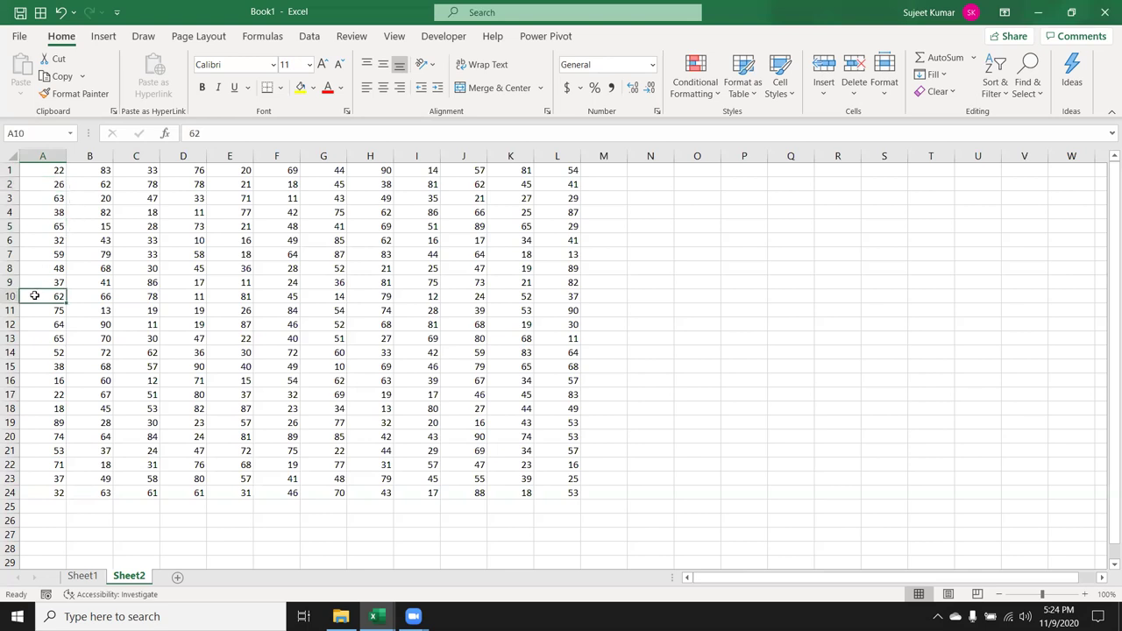
{"action": "left_click", "coordinate": [50, 340]}
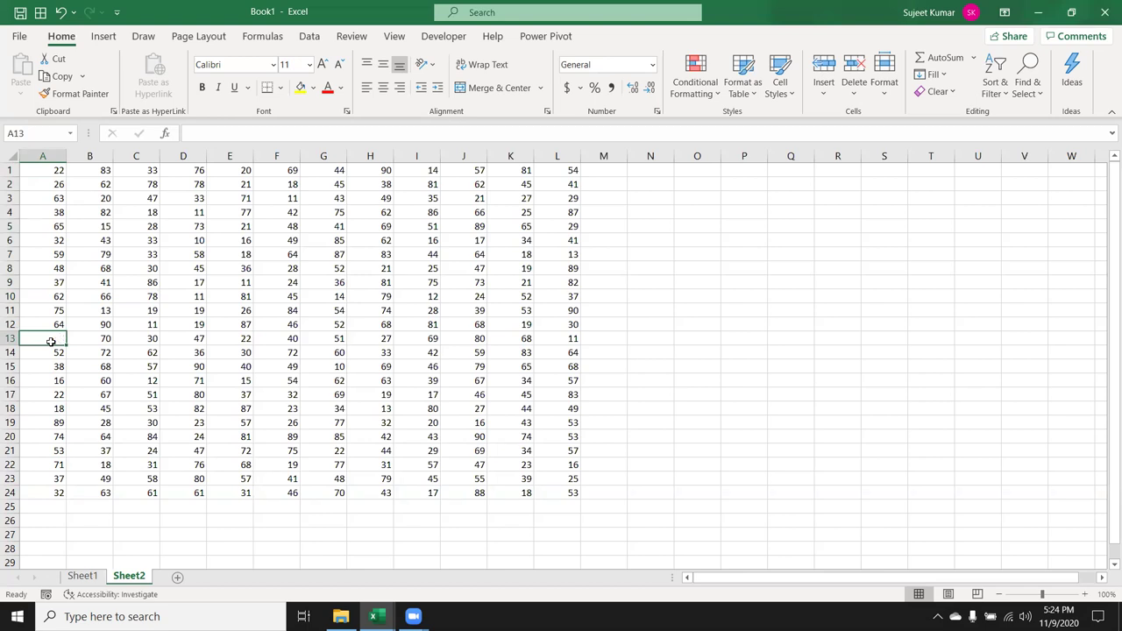
{"action": "left_click_drag", "start_coordinate": [51, 340], "coordinate": [53, 193]}
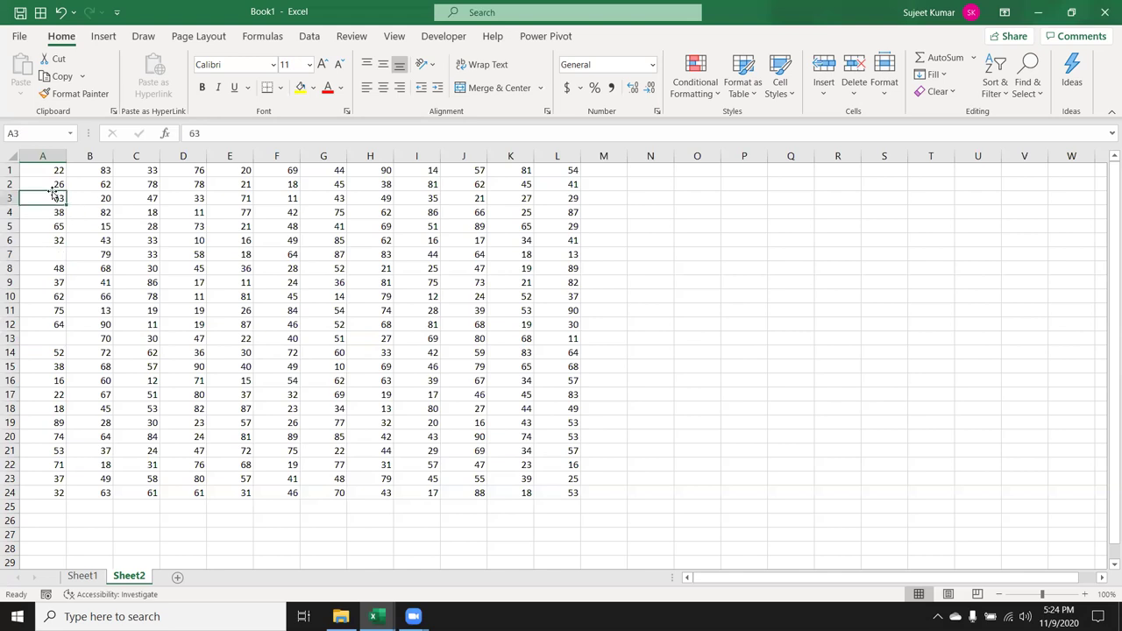
{"action": "key", "text": "Delete"}
{"action": "left_click", "coordinate": [35, 134]}
{"action": "key", "text": "Escape"}
{"action": "type", "text": "65"}
{"action": "left_click", "coordinate": [52, 257]}
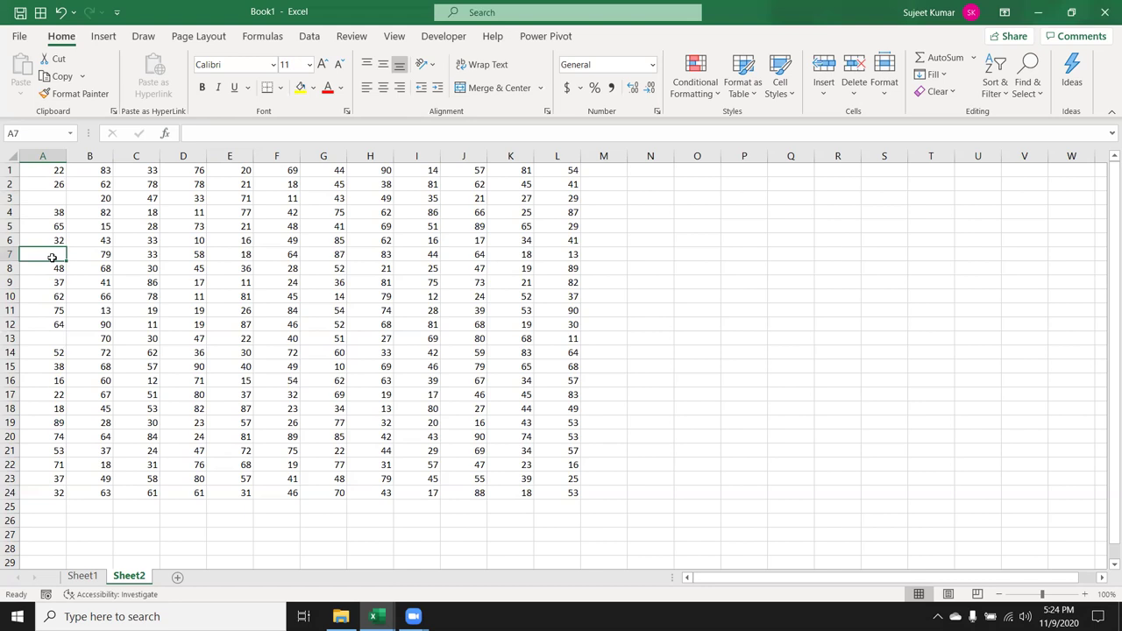
{"action": "key", "text": "Down"}
{"action": "left_click", "coordinate": [61, 203]}
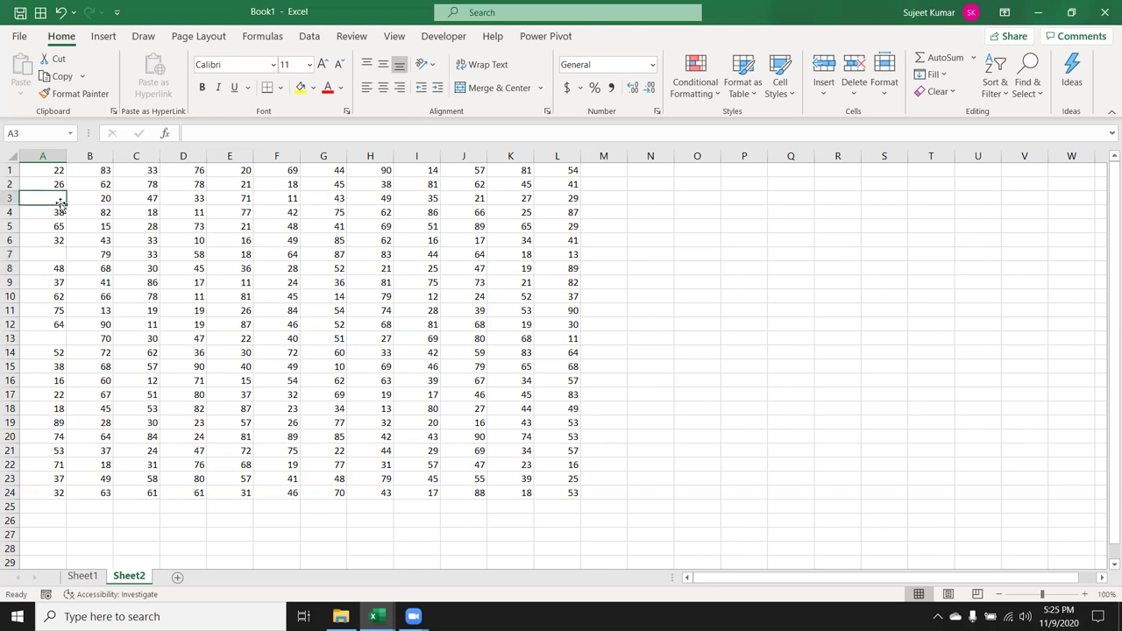
{"action": "key", "text": "Down"}
{"action": "key", "text": "Up"}
{"action": "key", "text": "Up"}
{"action": "key", "text": "Down"}
{"action": "key", "text": "Down"}
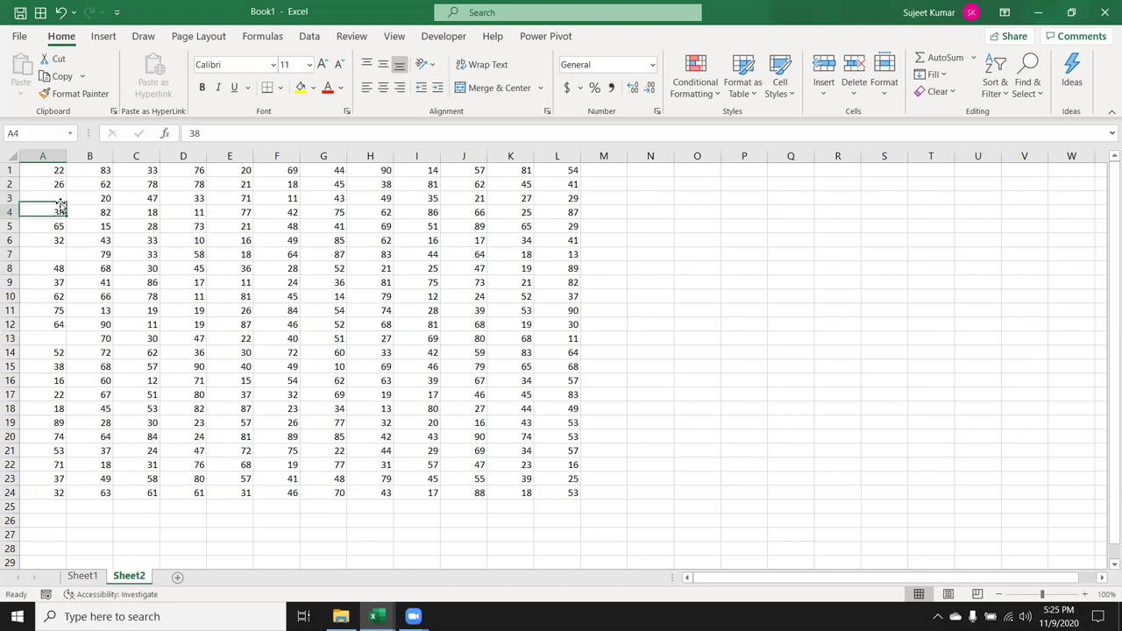
{"action": "key", "text": "Up"}
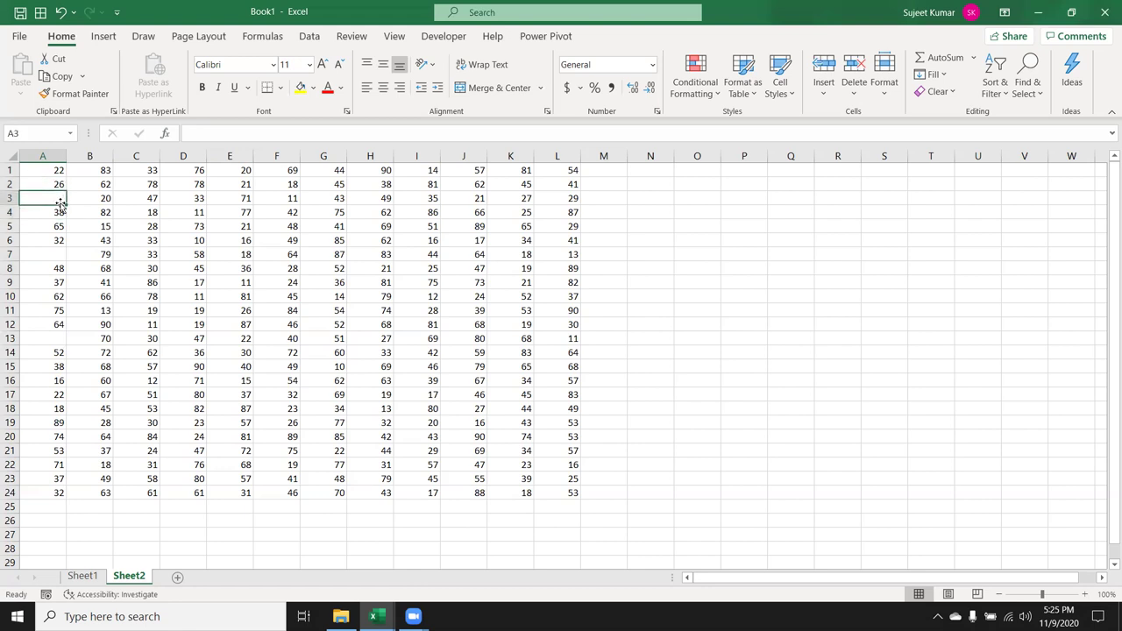
{"action": "type", "text": "45"}
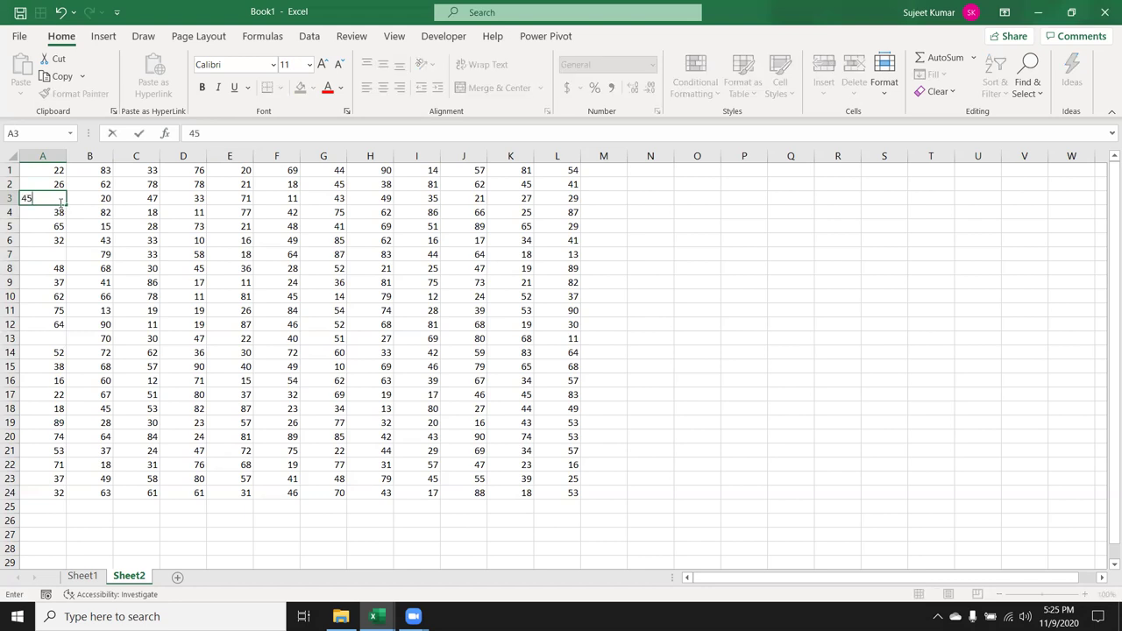
{"action": "key", "text": "Return"}
{"action": "left_click", "coordinate": [47, 249]}
{"action": "type", "text": "65"}
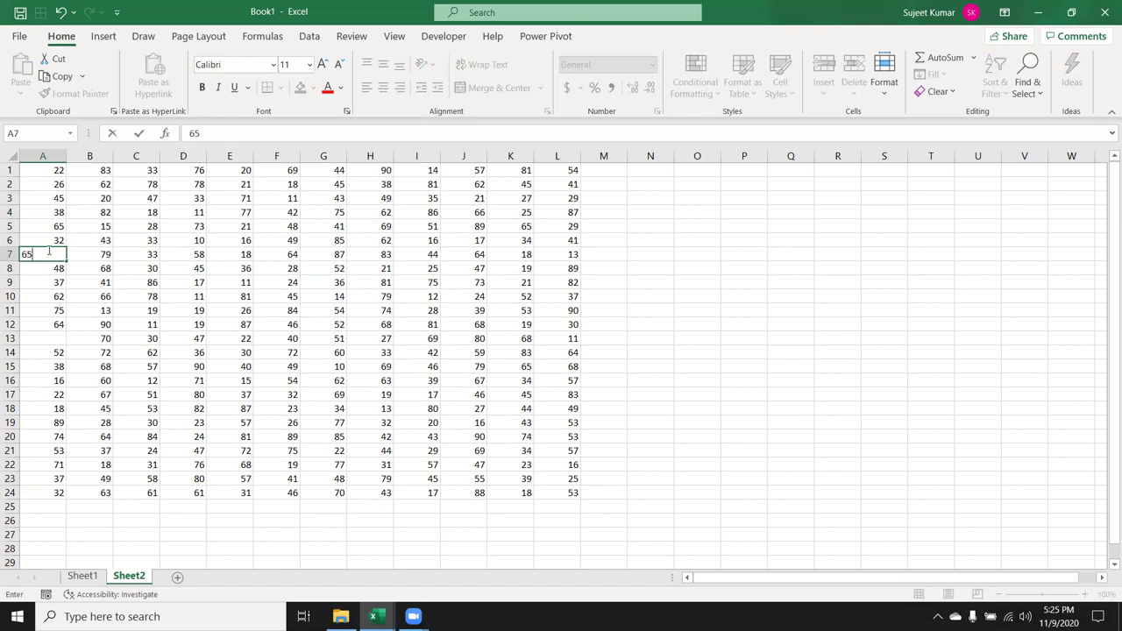
{"action": "key", "text": "Return"}
{"action": "key", "text": "Down"}
{"action": "key", "text": "Down"}
{"action": "key", "text": "Down"}
{"action": "key", "text": "Down"}
{"action": "key", "text": "Down"}
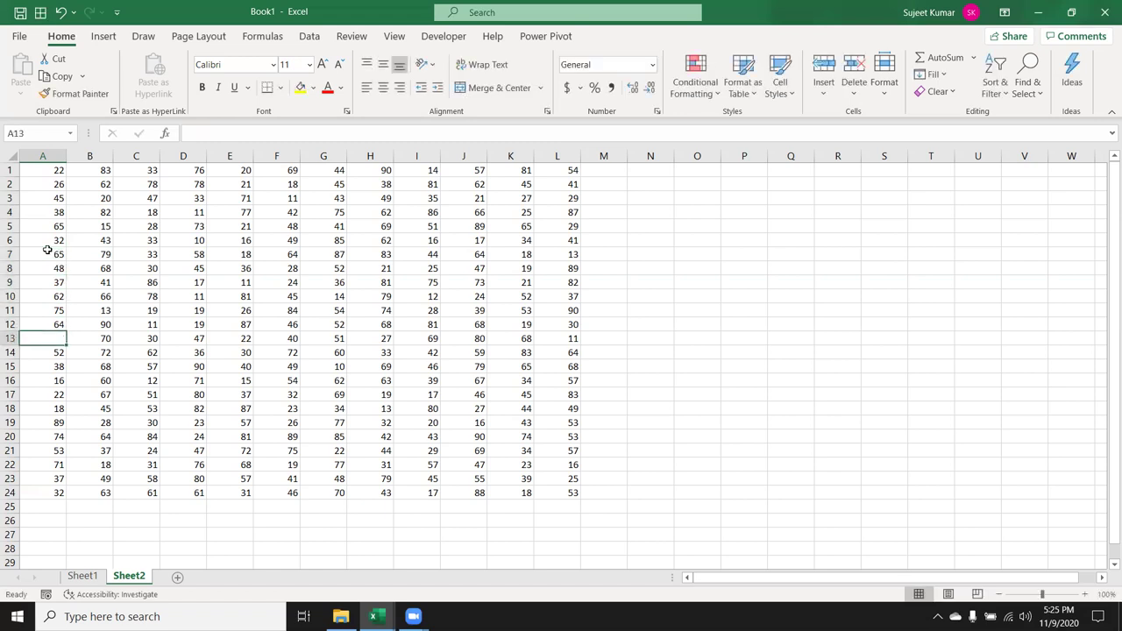
{"action": "type", "text": "74"}
{"action": "key", "text": "Return"}
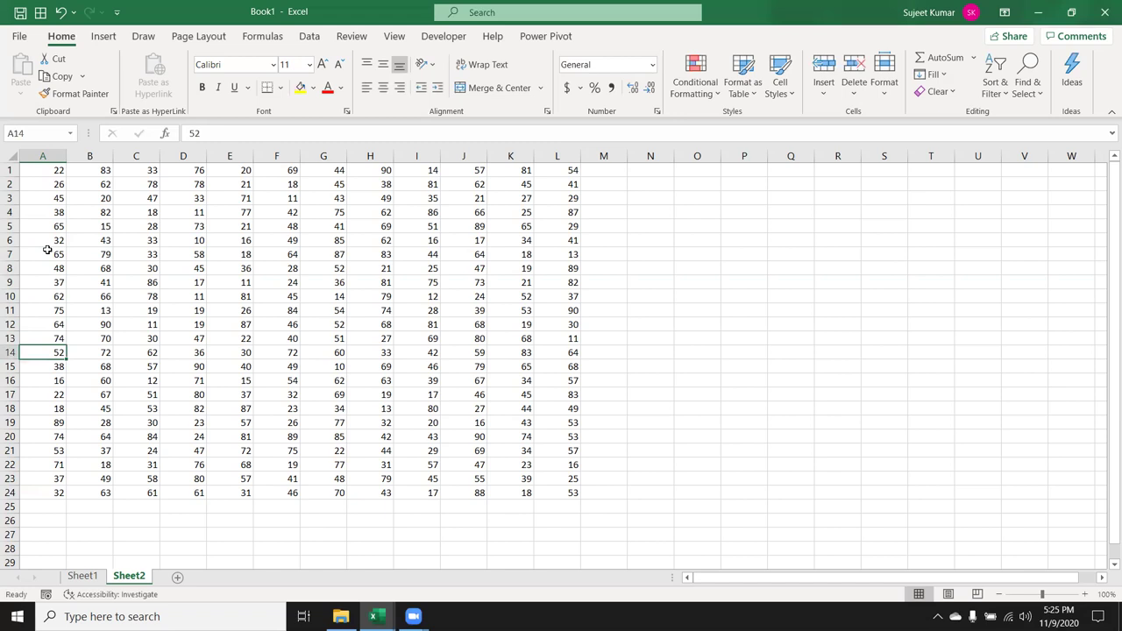
{"action": "left_click", "coordinate": [295, 210]}
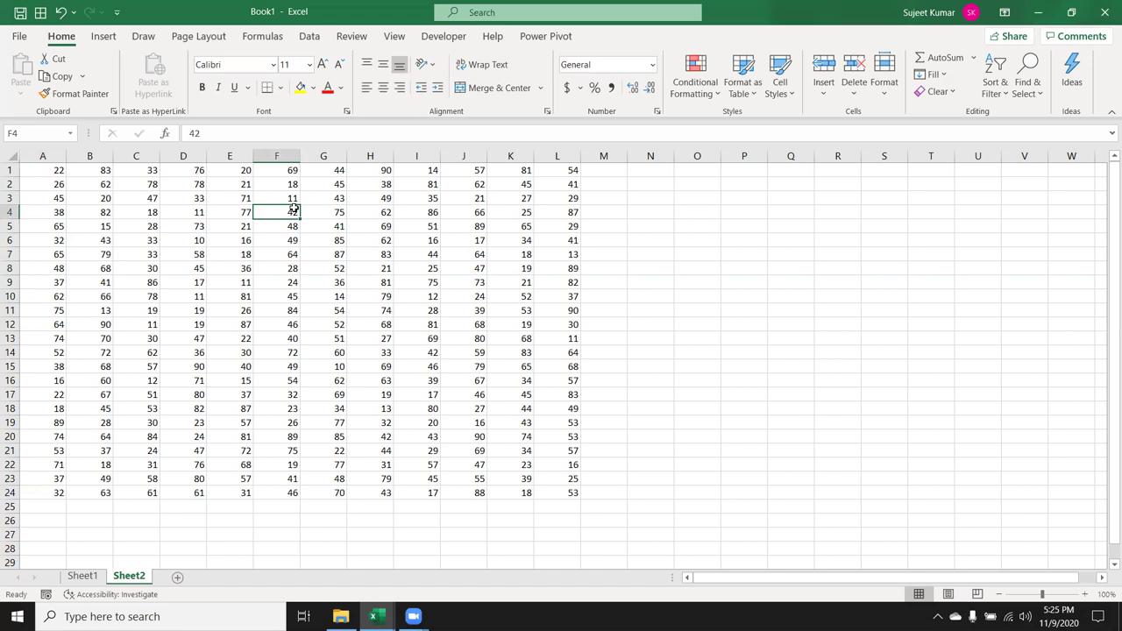
{"action": "left_click", "coordinate": [96, 193]}
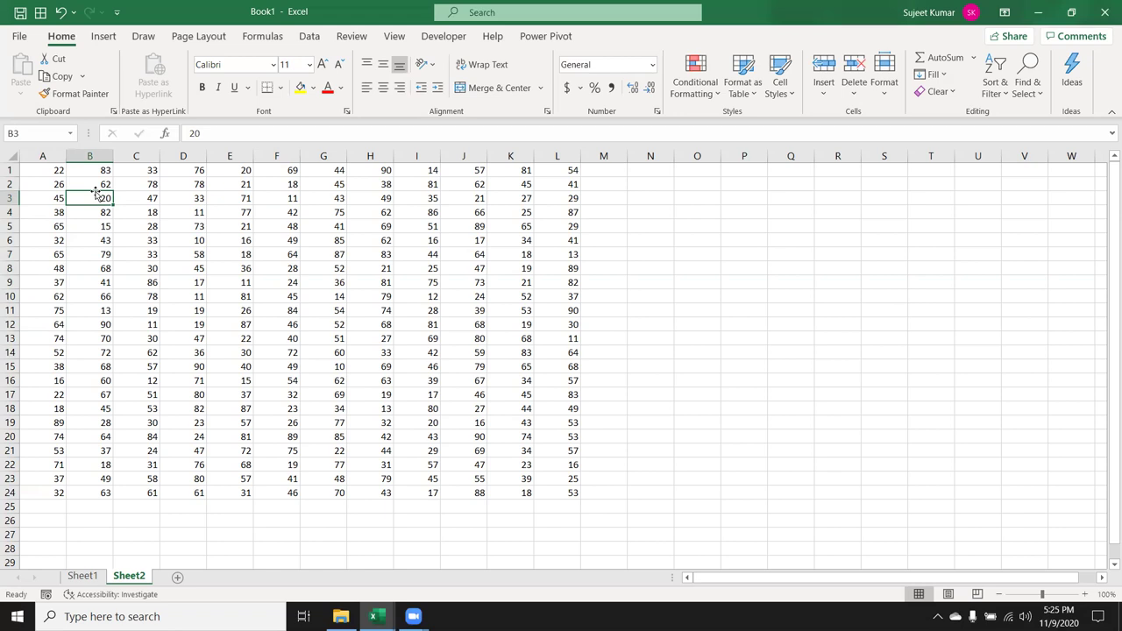
{"action": "key", "text": "ctrl+c"}
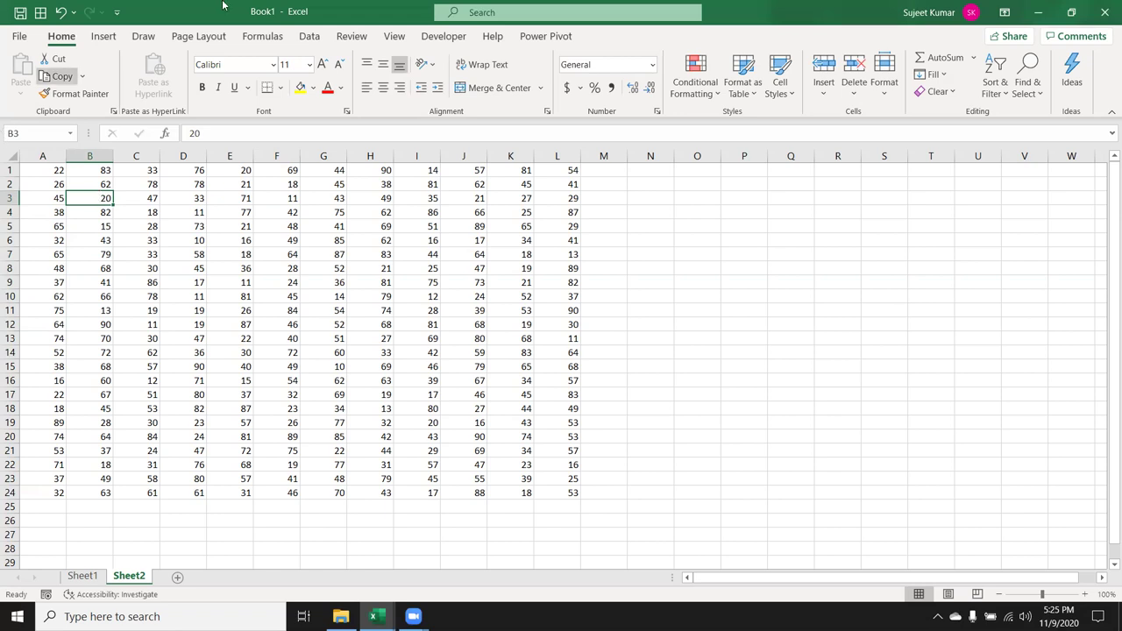
Use Go To Special with Current region to select the block A1:L24
{"action": "left_click", "coordinate": [1029, 92]}
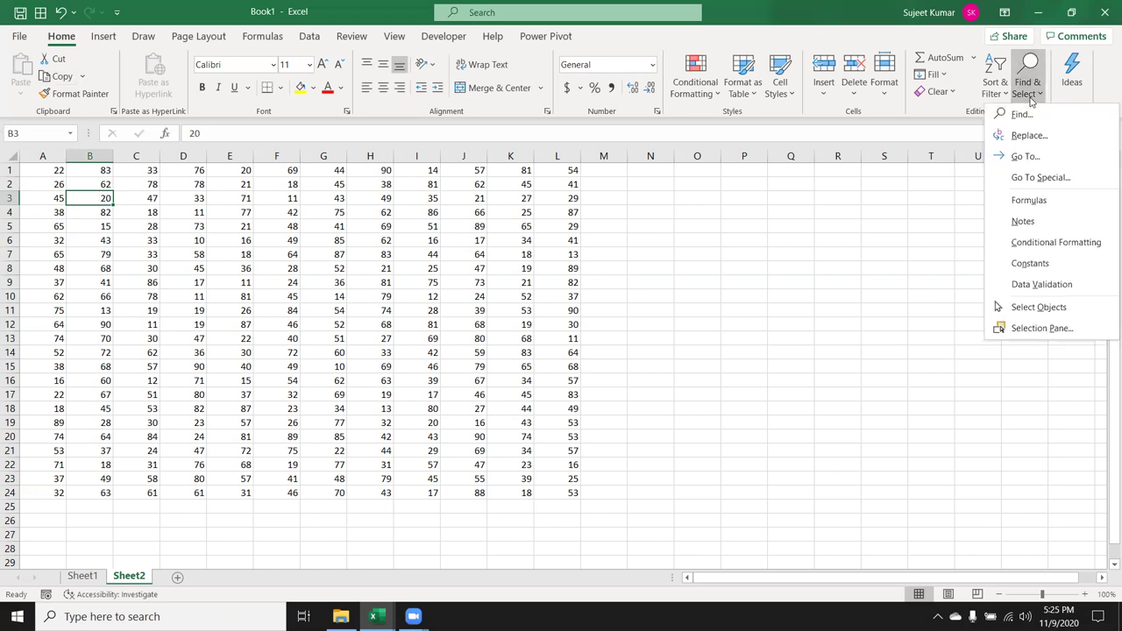
{"action": "left_click", "coordinate": [1035, 178]}
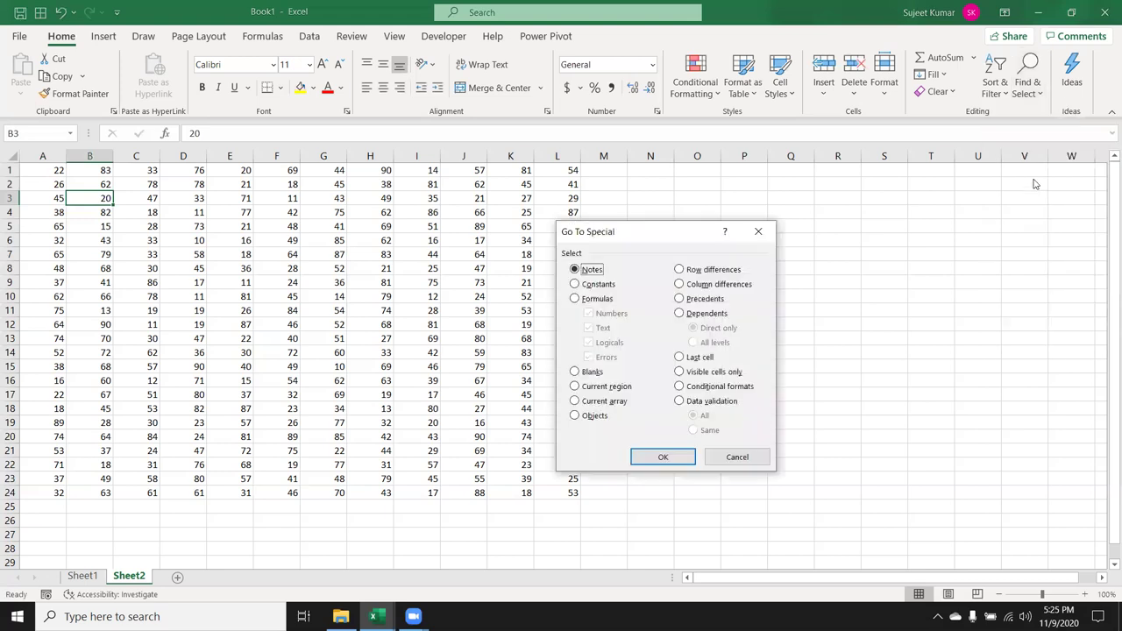
{"action": "left_click", "coordinate": [733, 373]}
{"action": "left_click", "coordinate": [626, 392]}
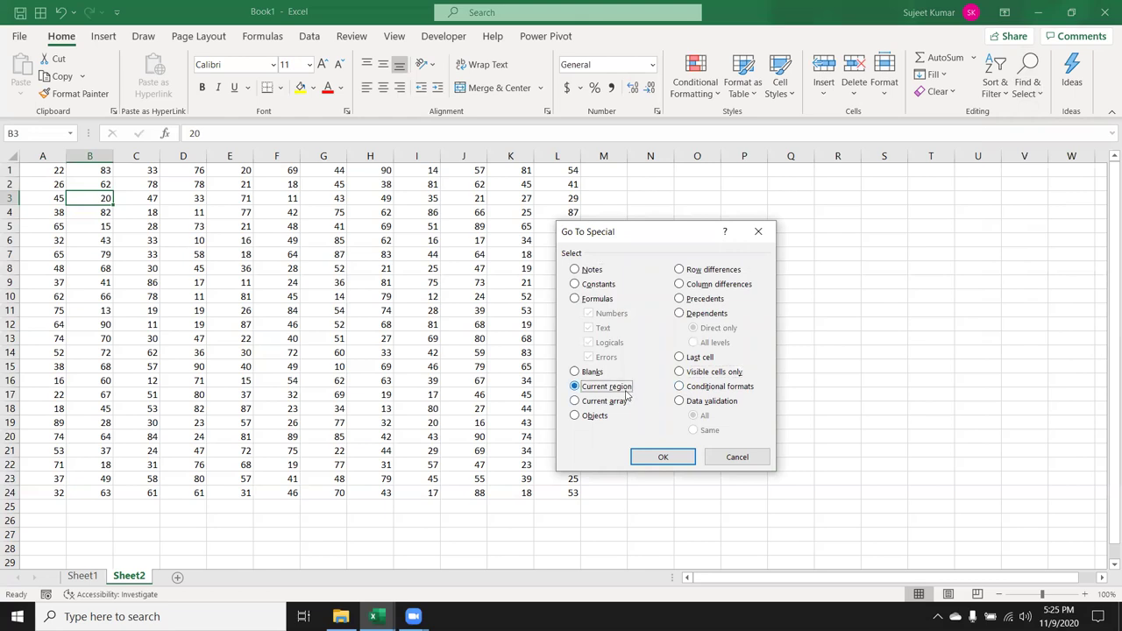
{"action": "left_click", "coordinate": [647, 458]}
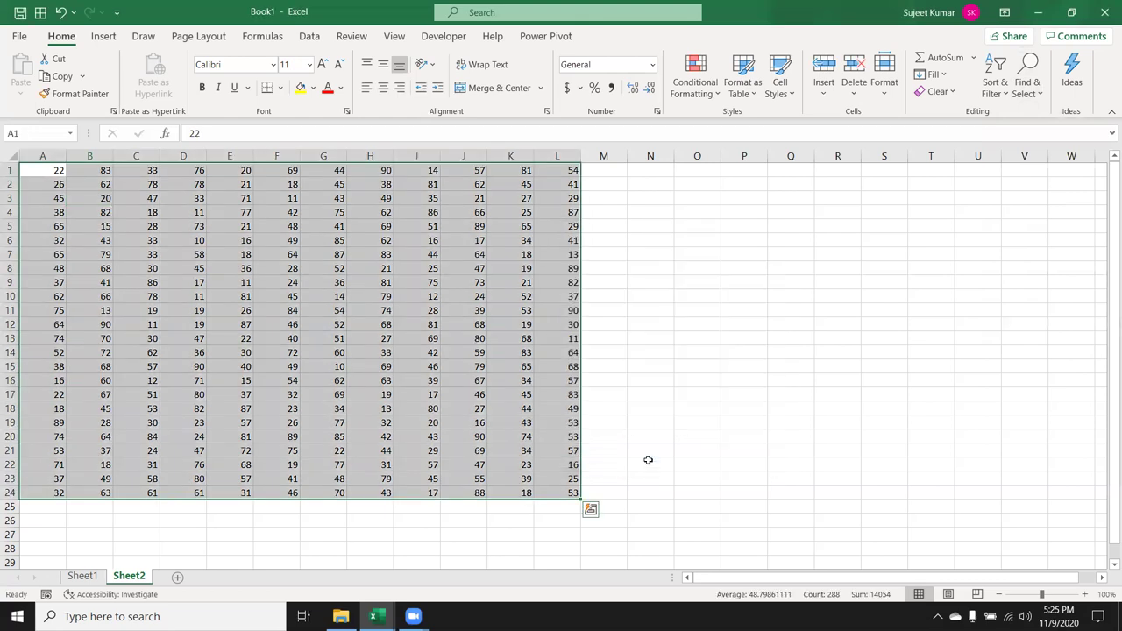
Enter 's' in M9, 'ss' in N6 and 's' in O4, then select the region A1:O24 with Ctrl+A
{"action": "left_click", "coordinate": [593, 283]}
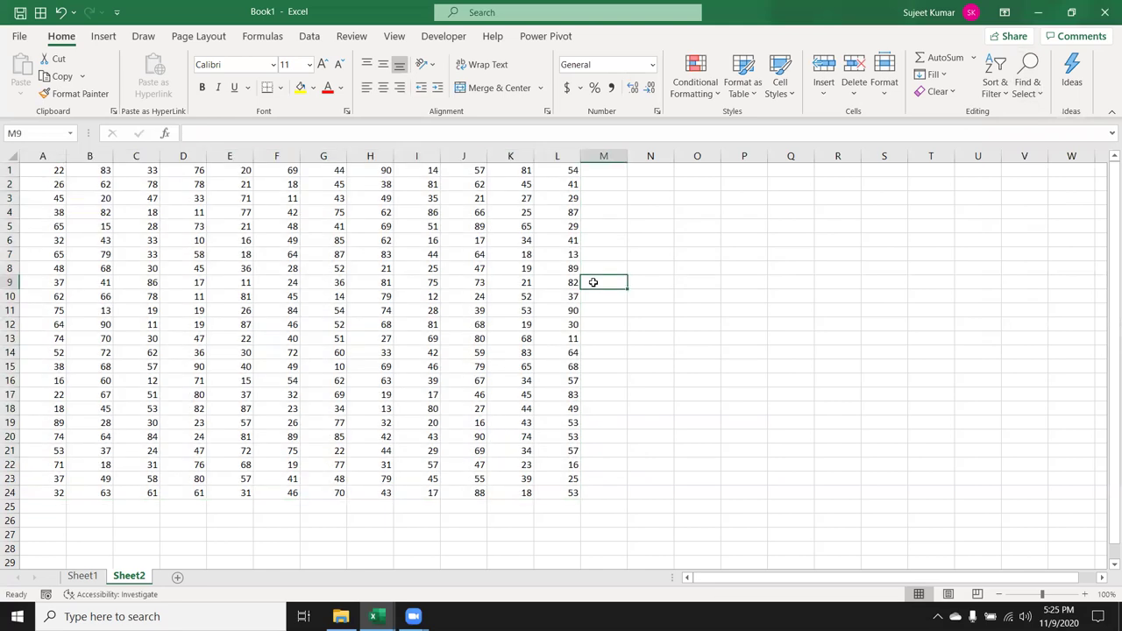
{"action": "type", "text": "s"}
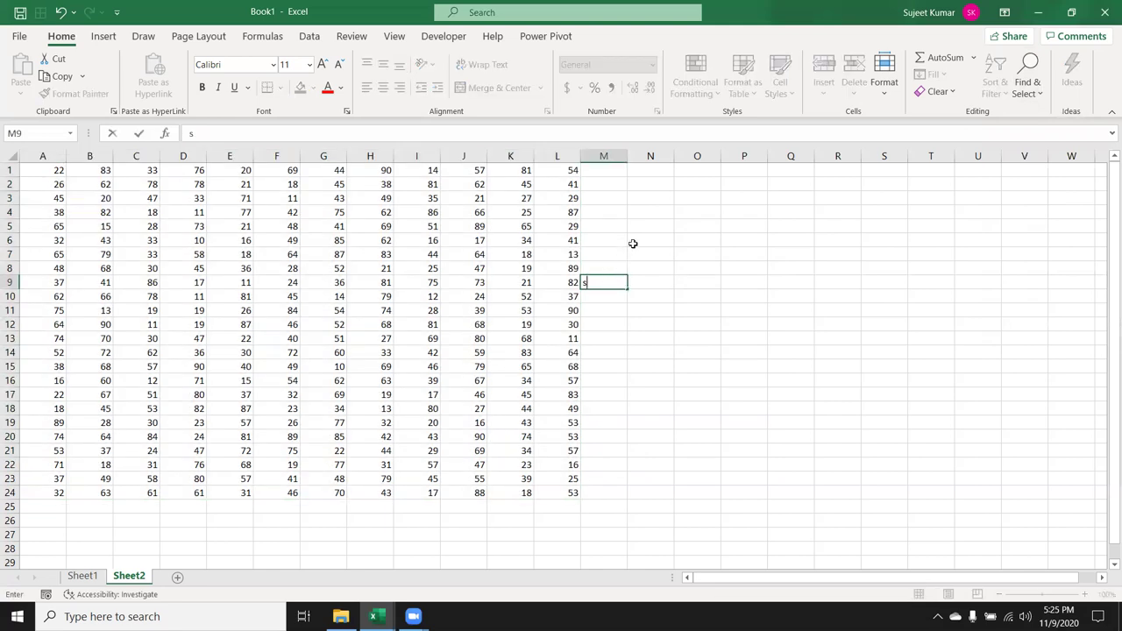
{"action": "left_click", "coordinate": [635, 243]}
{"action": "type", "text": "ss"}
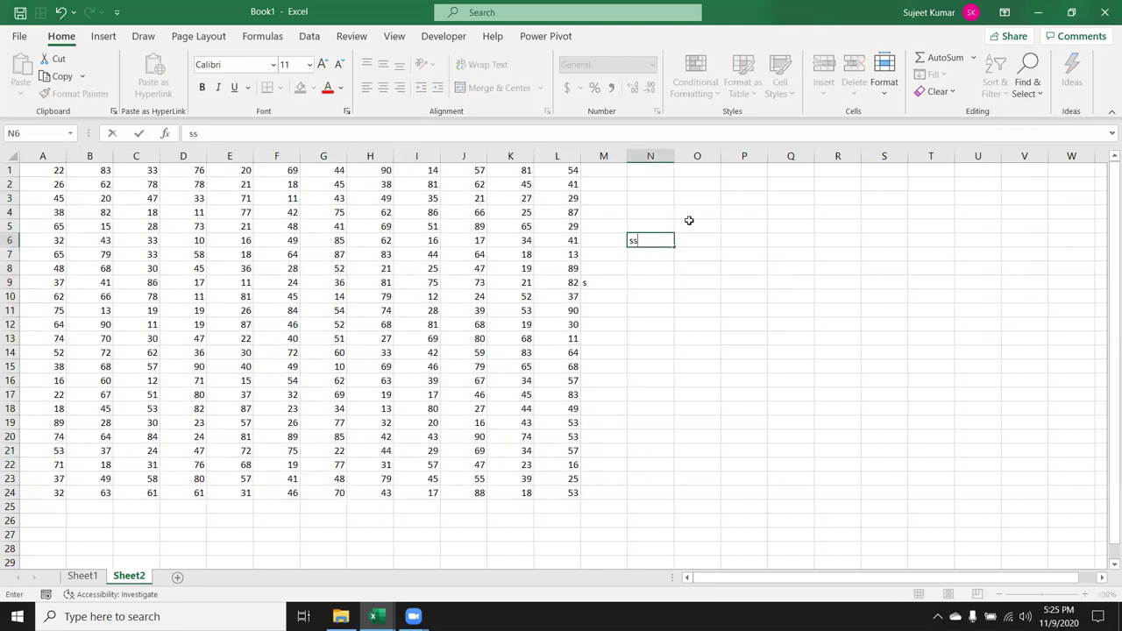
{"action": "left_click", "coordinate": [689, 216]}
{"action": "type", "text": "s"}
{"action": "left_click", "coordinate": [253, 225]}
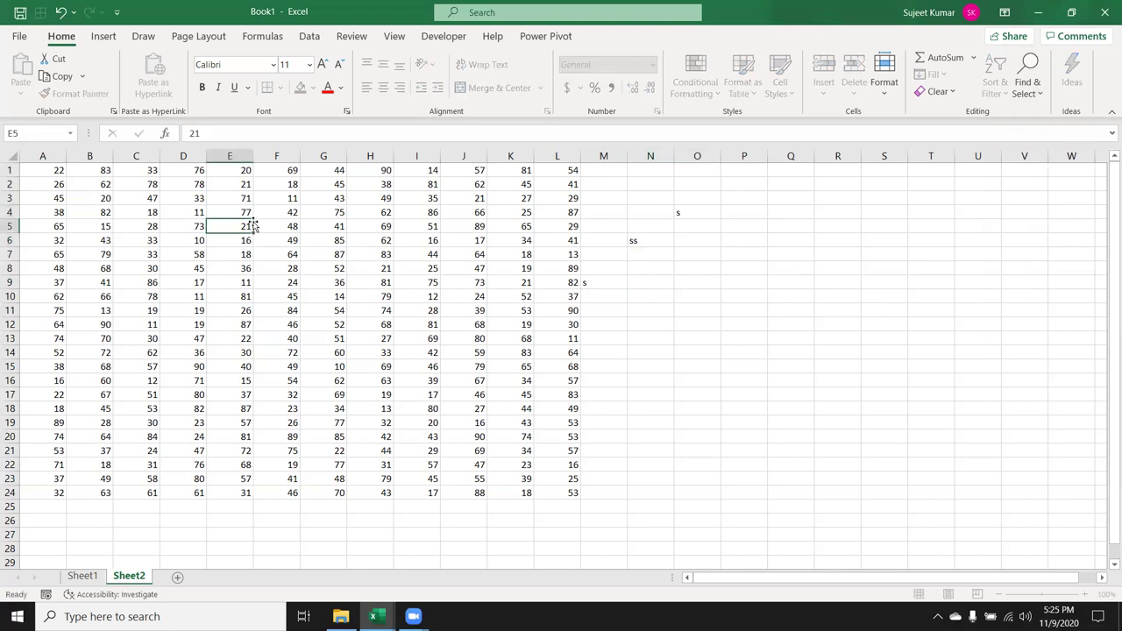
{"action": "key", "text": "ctrl+a"}
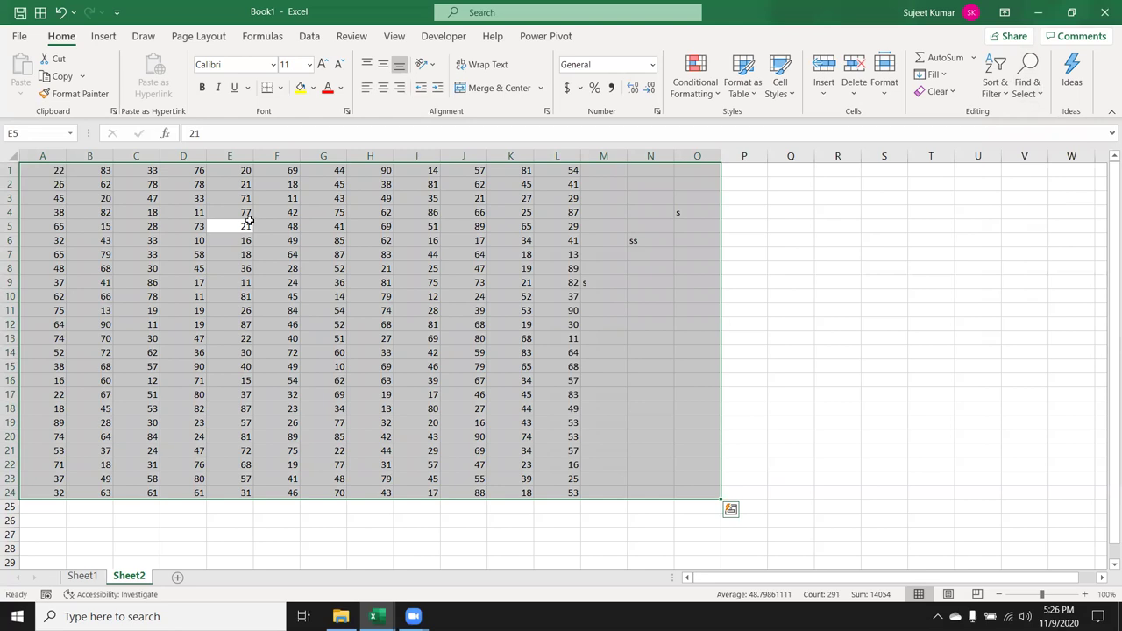
Select A1:L24 by extending from A1 across to L1 and then down to row 24
{"action": "left_click", "coordinate": [51, 169]}
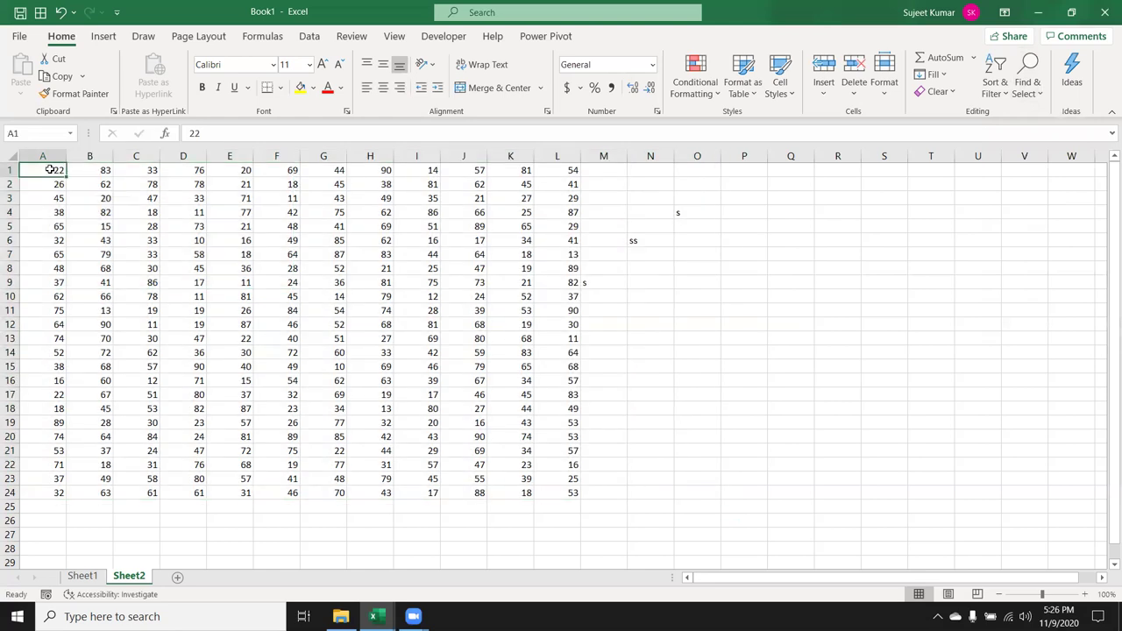
{"action": "key", "text": "ctrl+Right"}
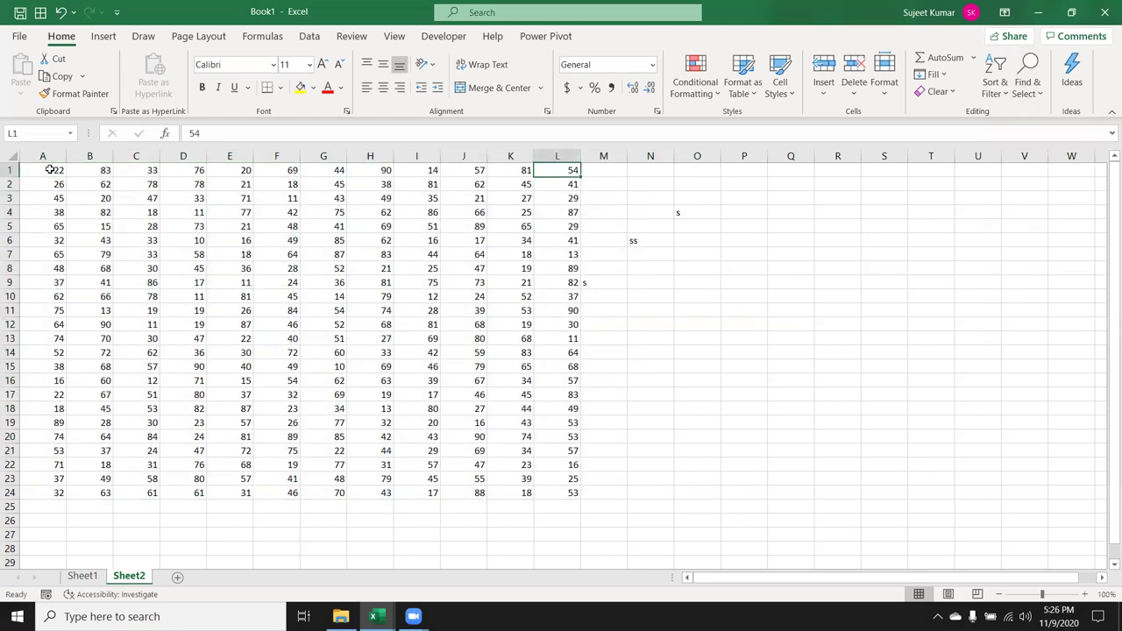
{"action": "key", "text": "ctrl+Left"}
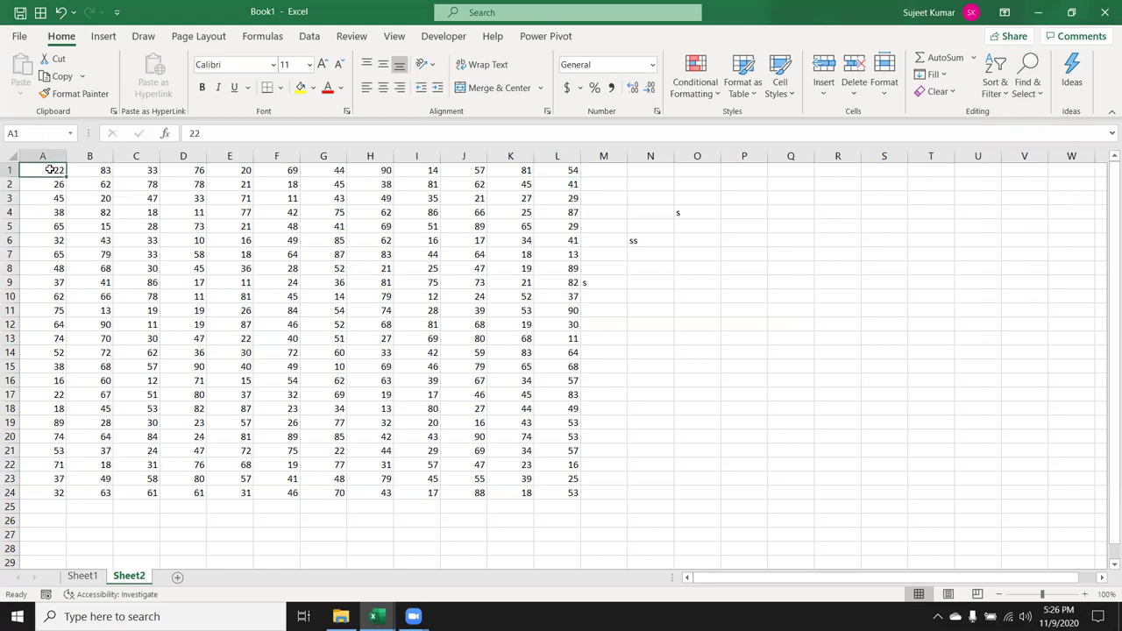
{"action": "key", "text": "ctrl+shift+Right"}
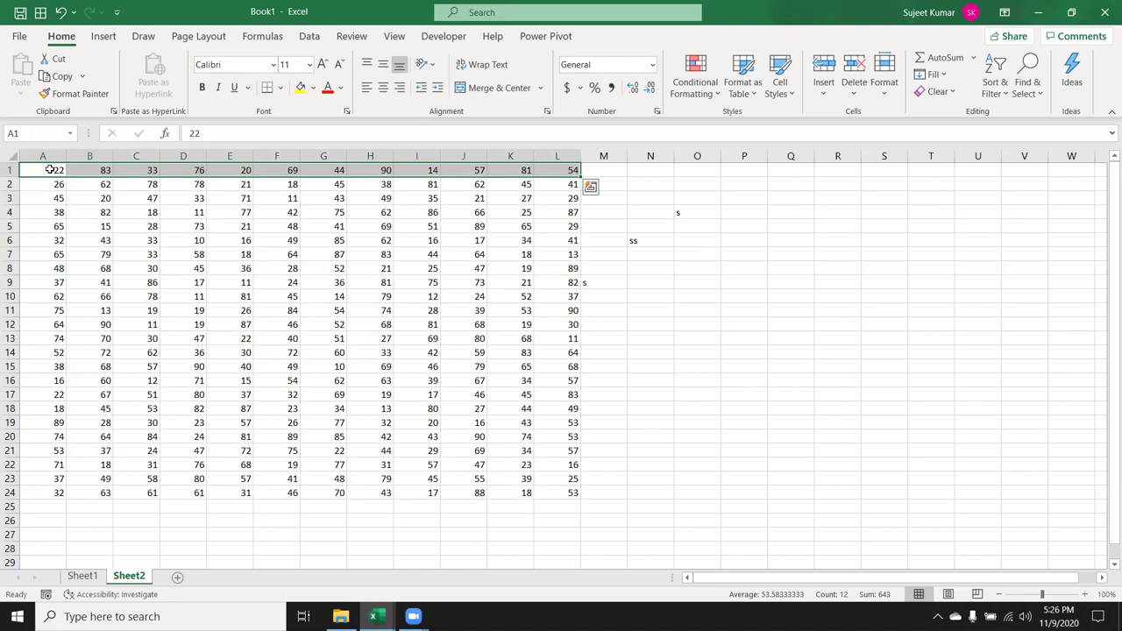
{"action": "key", "text": "ctrl+shift+Down"}
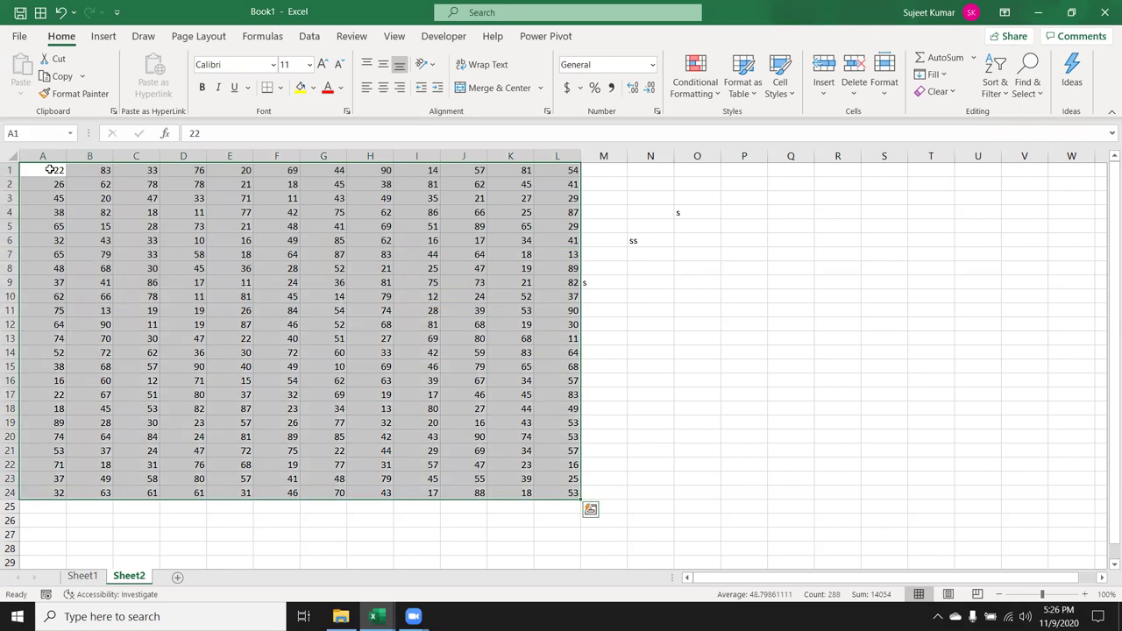
{"action": "left_click", "coordinate": [50, 169]}
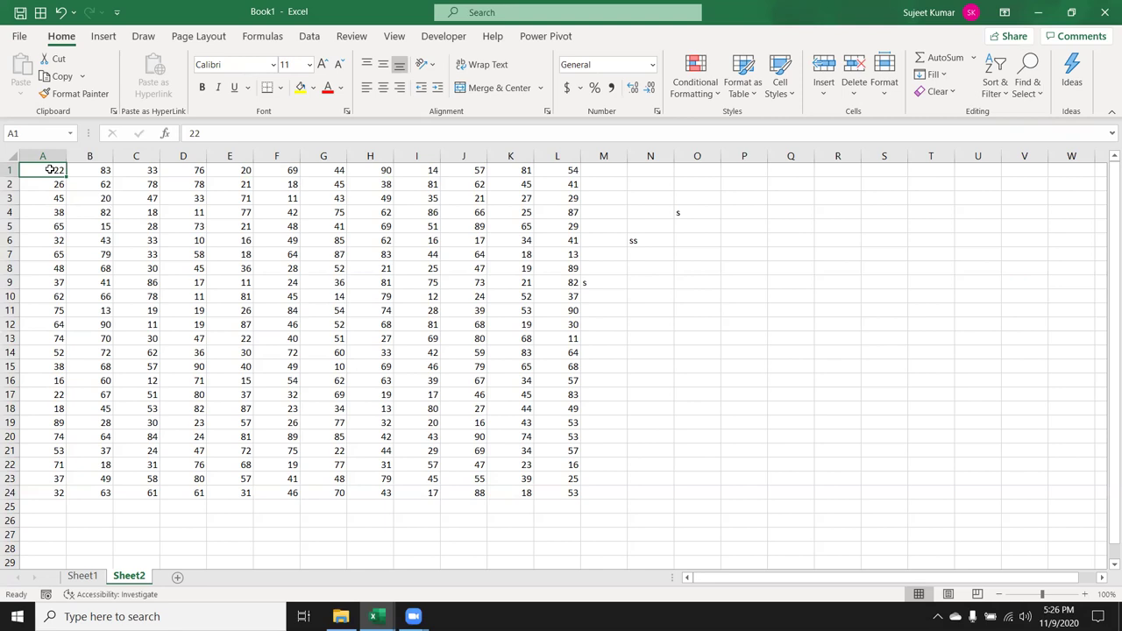
{"action": "key", "text": "ctrl+shift+Right"}
{"action": "key", "text": "ctrl+shift+Down"}
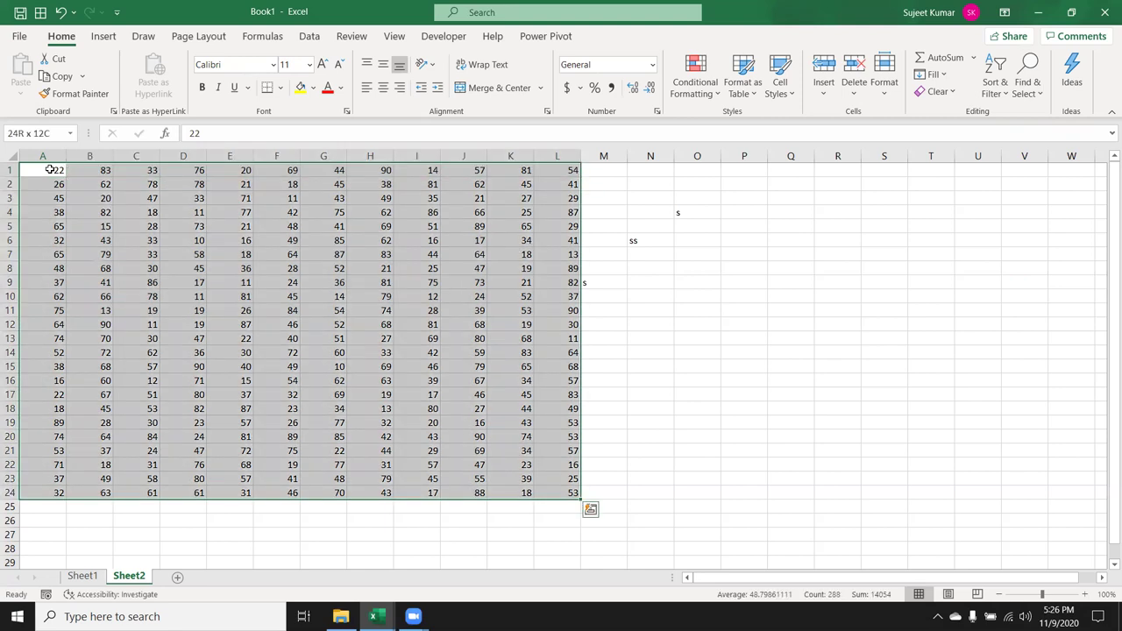
{"action": "left_click", "coordinate": [50, 169]}
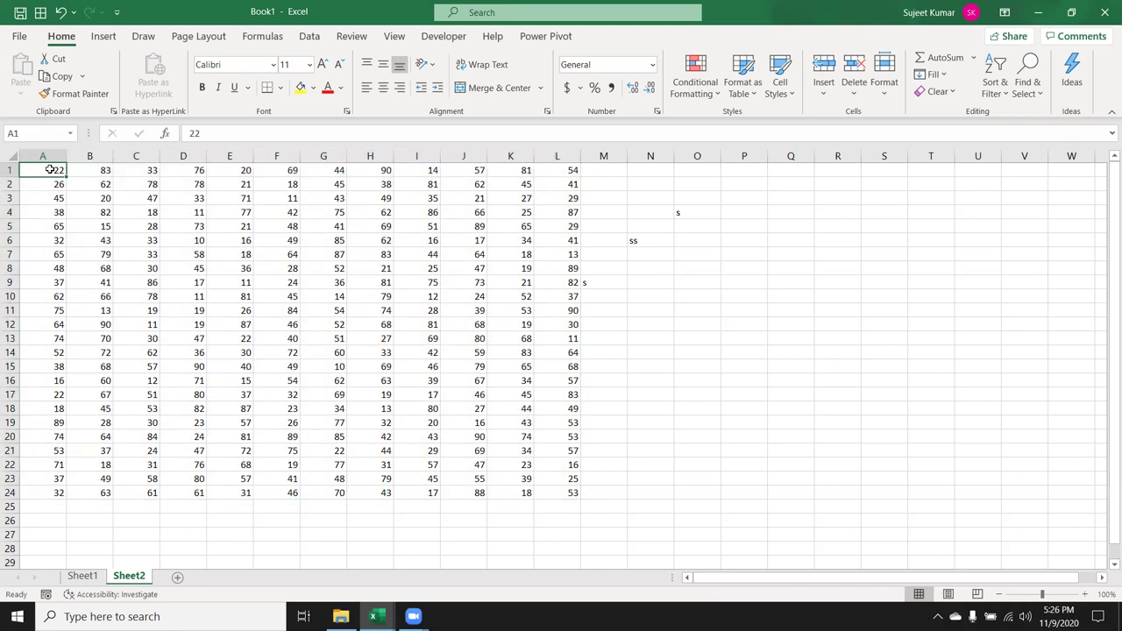
{"action": "key", "text": "ctrl+shift+Right"}
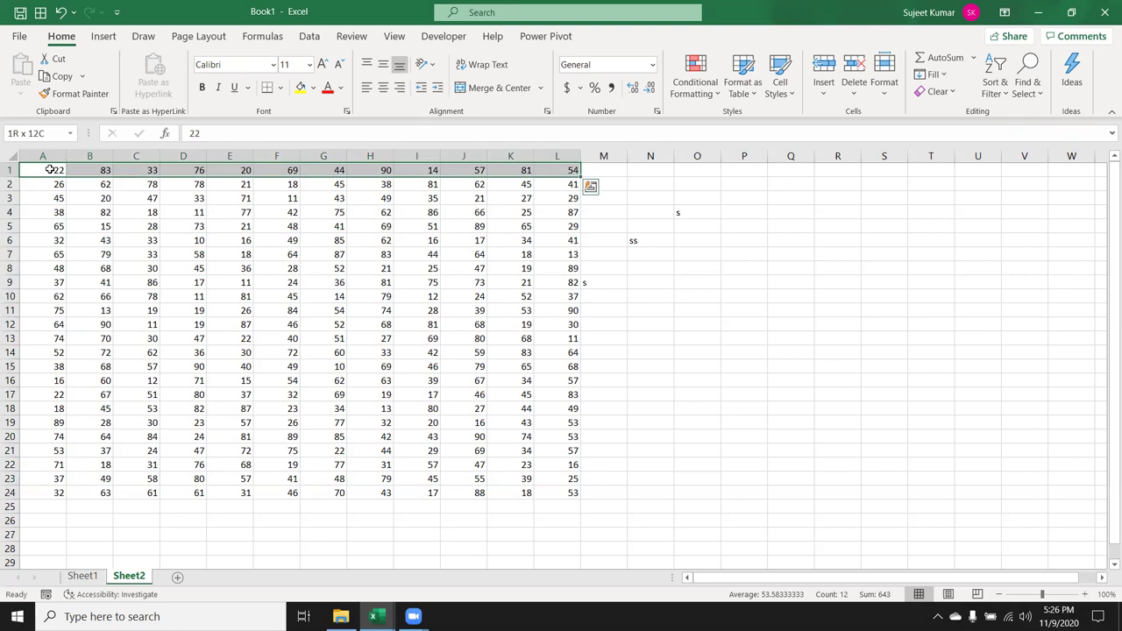
{"action": "key", "text": "ctrl+shift+Down"}
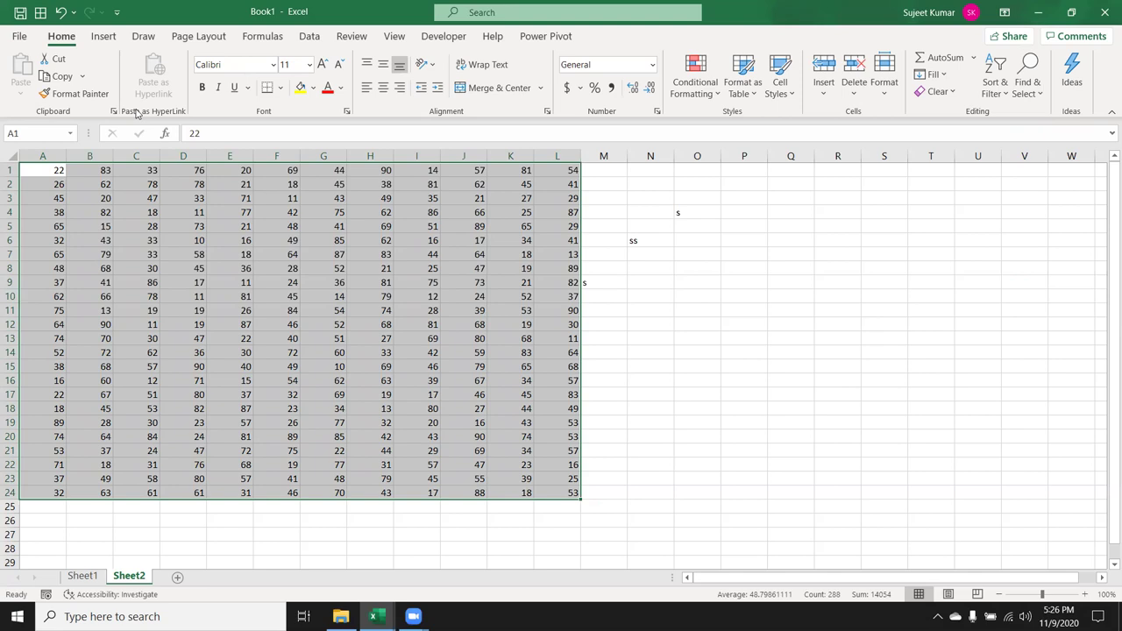
Try out selections on cells B1, A1 and C1, the range A1:G2, and cell E4
{"action": "left_click", "coordinate": [68, 172]}
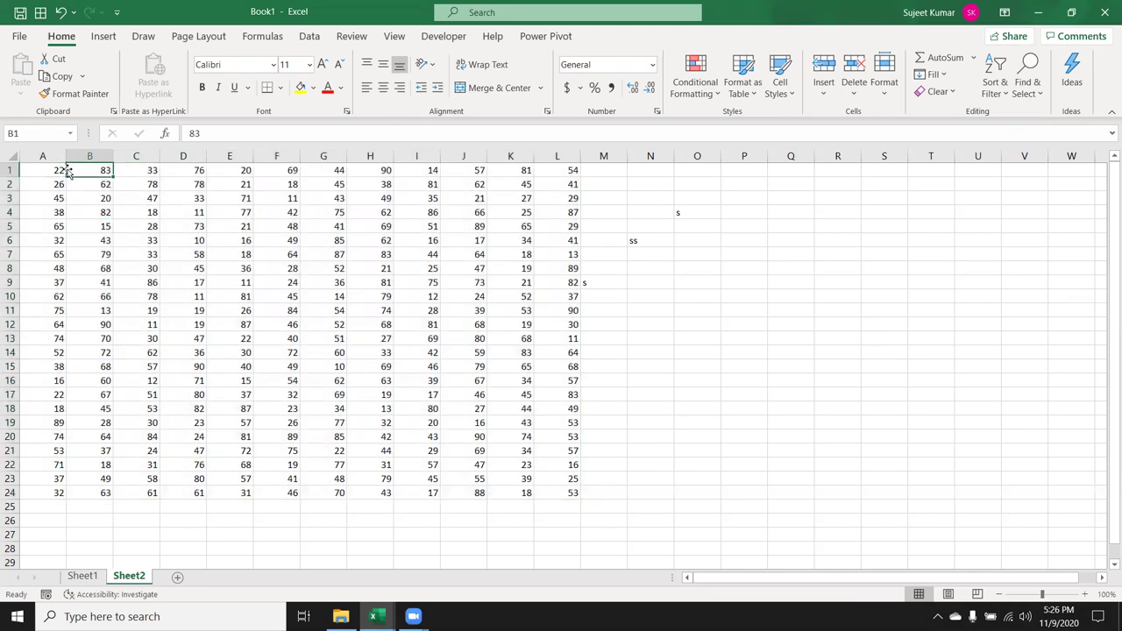
{"action": "left_click", "coordinate": [53, 171]}
{"action": "left_click", "coordinate": [140, 170]}
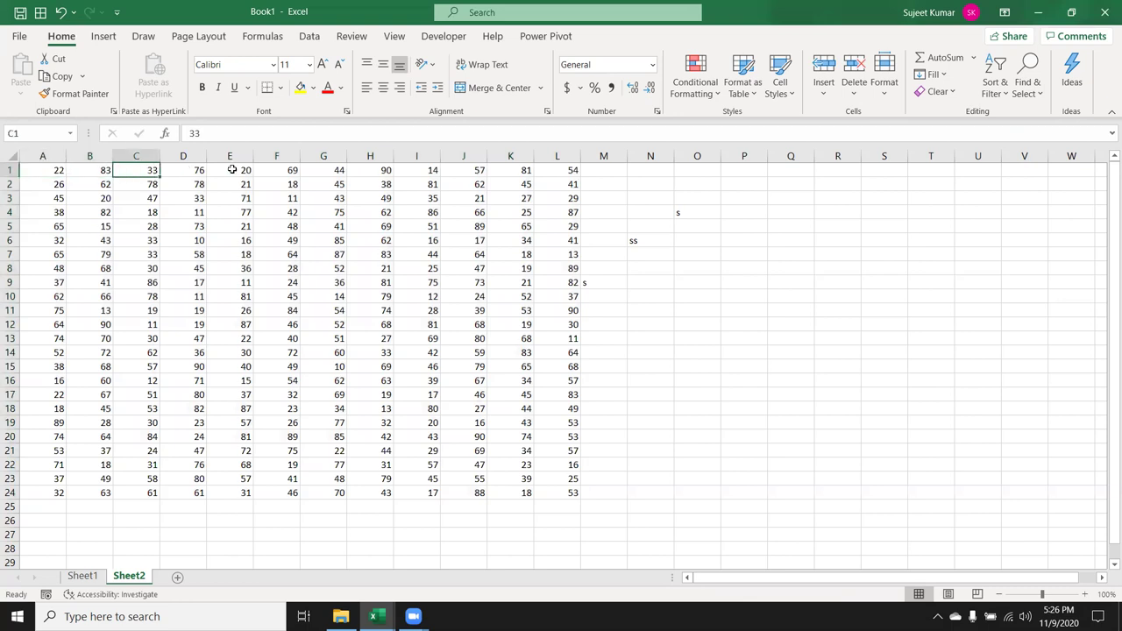
{"action": "left_click", "coordinate": [59, 167]}
{"action": "left_click_drag", "start_coordinate": [191, 175], "coordinate": [325, 183]}
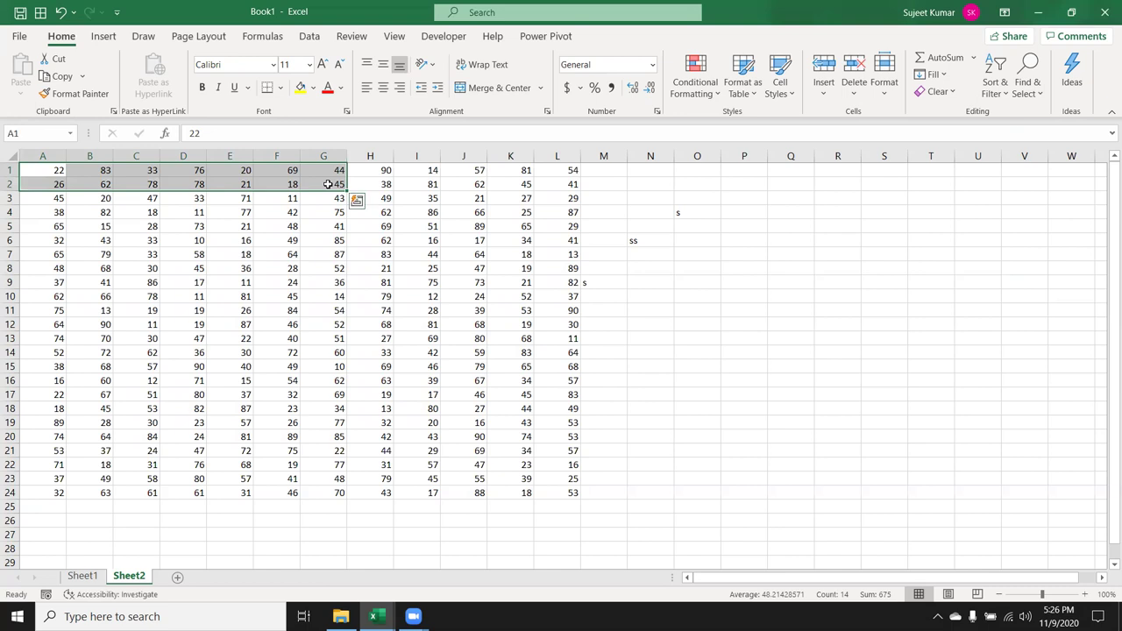
{"action": "left_click", "coordinate": [248, 209]}
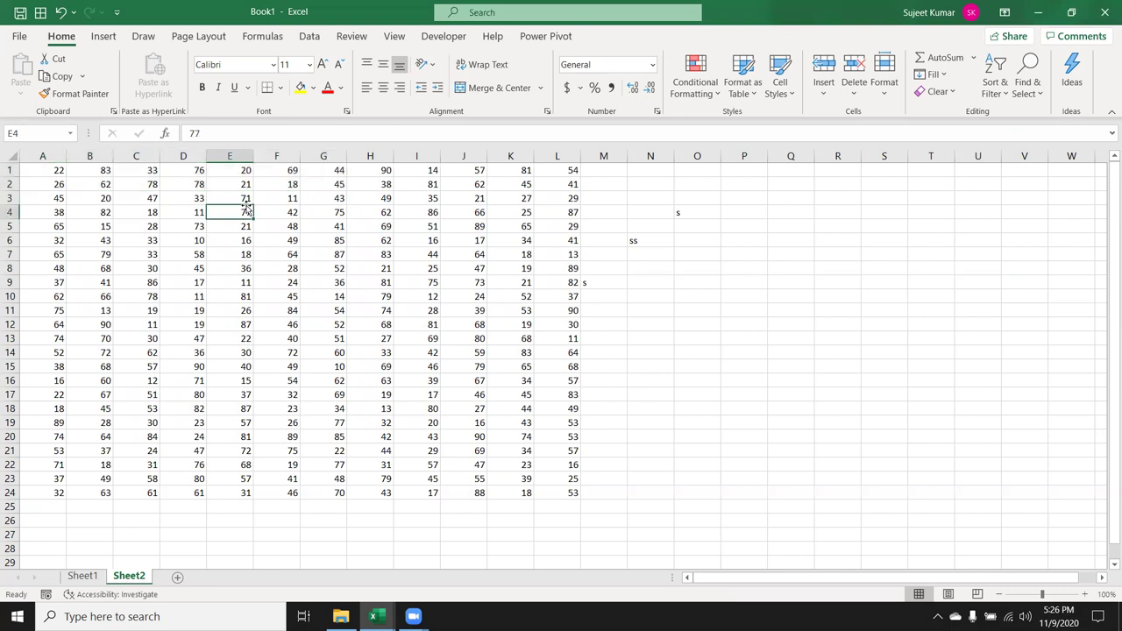
Start a scattered selection of A1, D1, F1, I1, L1 and A8
{"action": "left_click", "coordinate": [52, 170]}
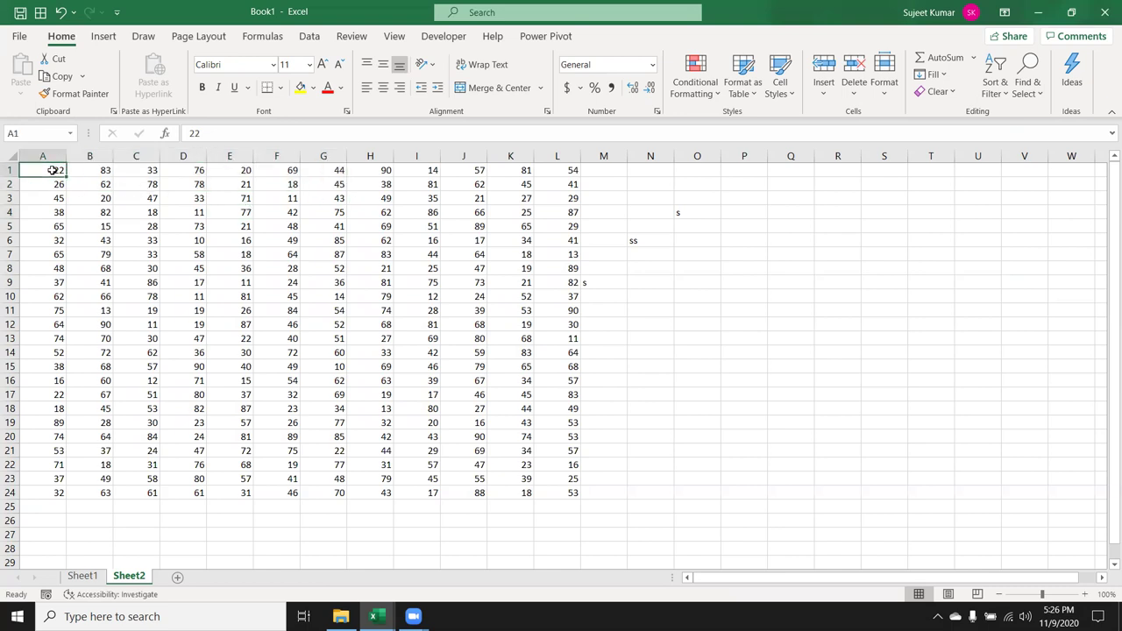
{"action": "left_click", "coordinate": [163, 172], "text": "ctrl"}
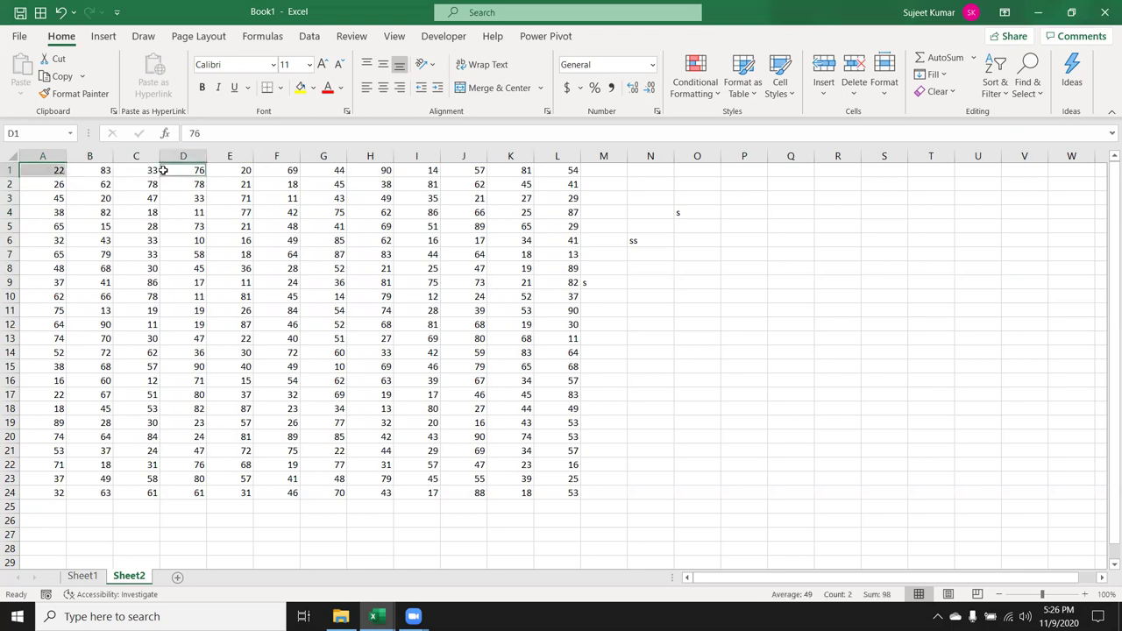
{"action": "left_click", "coordinate": [296, 172], "text": "ctrl"}
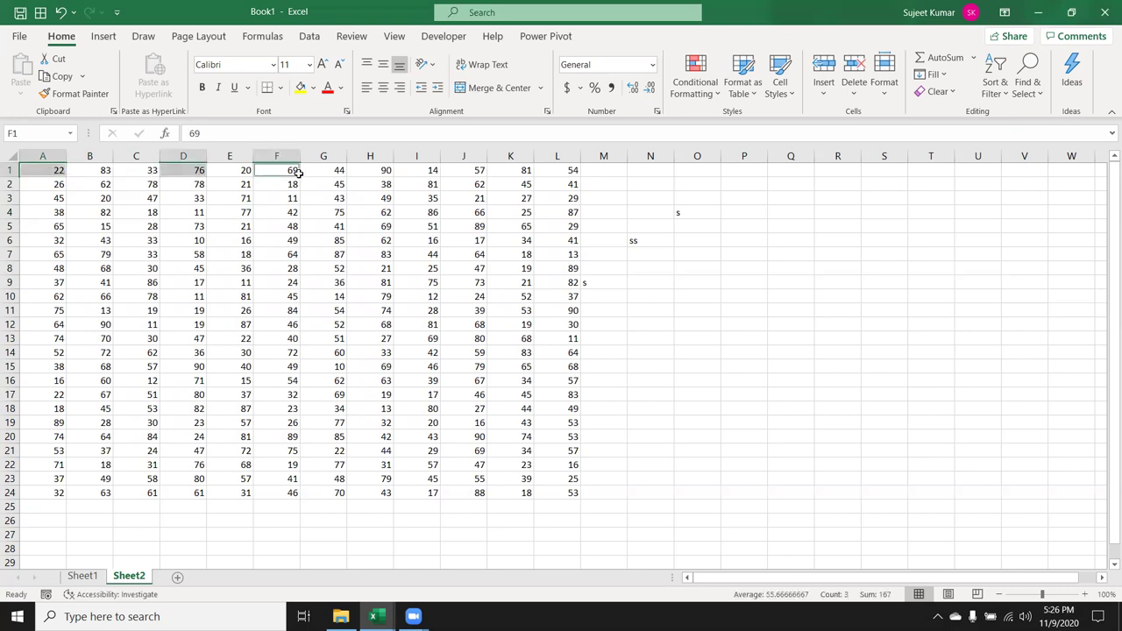
{"action": "left_click", "coordinate": [414, 170], "text": "ctrl"}
{"action": "left_click", "coordinate": [542, 171], "text": "ctrl"}
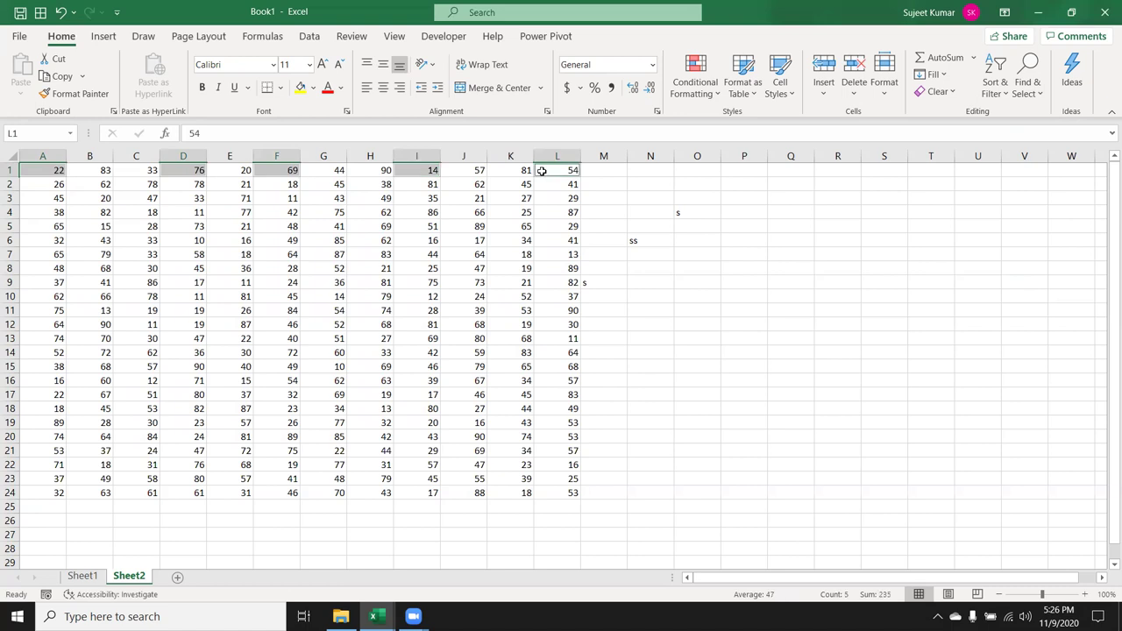
{"action": "left_click", "coordinate": [42, 270], "text": "ctrl"}
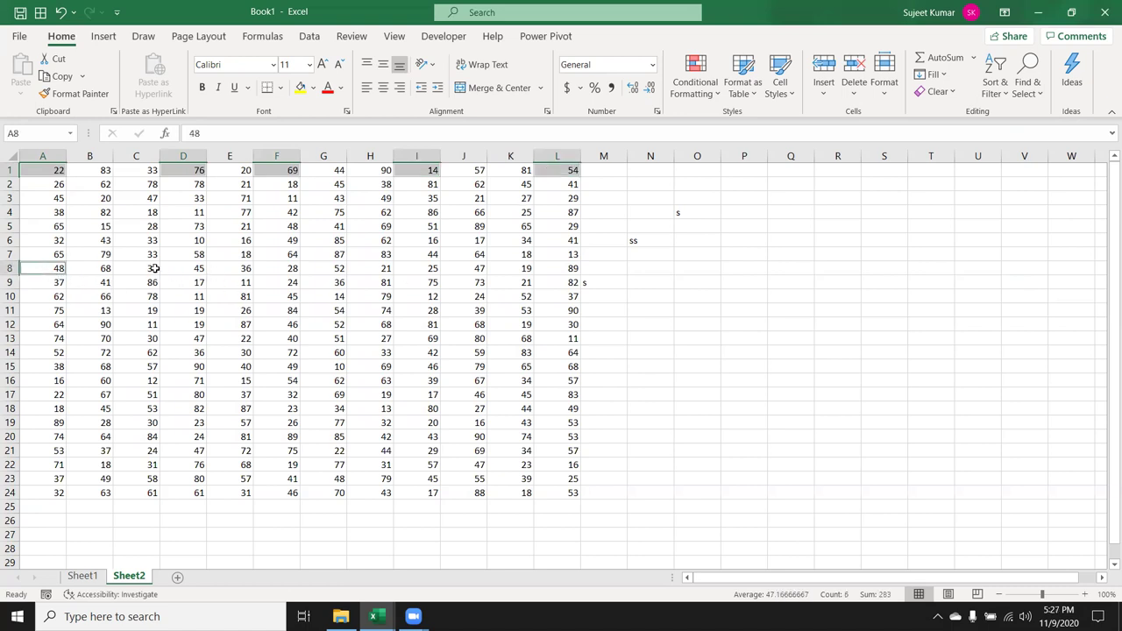
Add E11, G11, H8, J7, J12, H15, F15, C15, B7 and B3 to the scattered selection
{"action": "left_click", "coordinate": [248, 312], "text": "ctrl"}
{"action": "left_click", "coordinate": [330, 307], "text": "ctrl"}
{"action": "left_click", "coordinate": [387, 270], "text": "ctrl"}
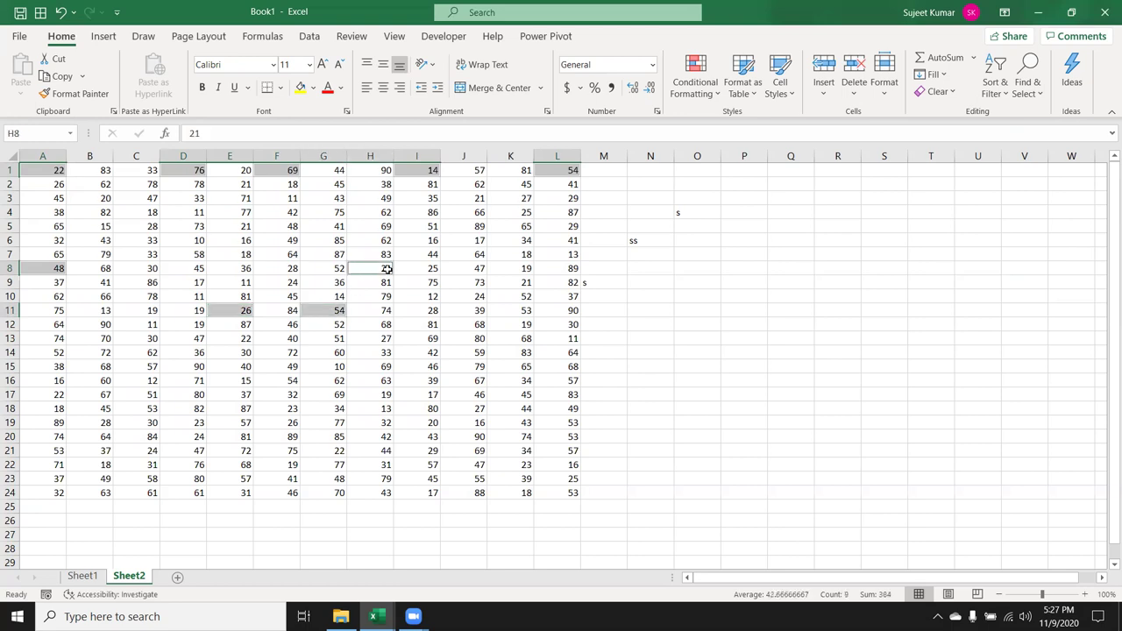
{"action": "left_click", "coordinate": [458, 261], "text": "ctrl"}
{"action": "left_click", "coordinate": [454, 321], "text": "ctrl"}
{"action": "left_click", "coordinate": [368, 367], "text": "ctrl"}
{"action": "left_click", "coordinate": [276, 368], "text": "ctrl"}
{"action": "left_click", "coordinate": [136, 368], "text": "ctrl"}
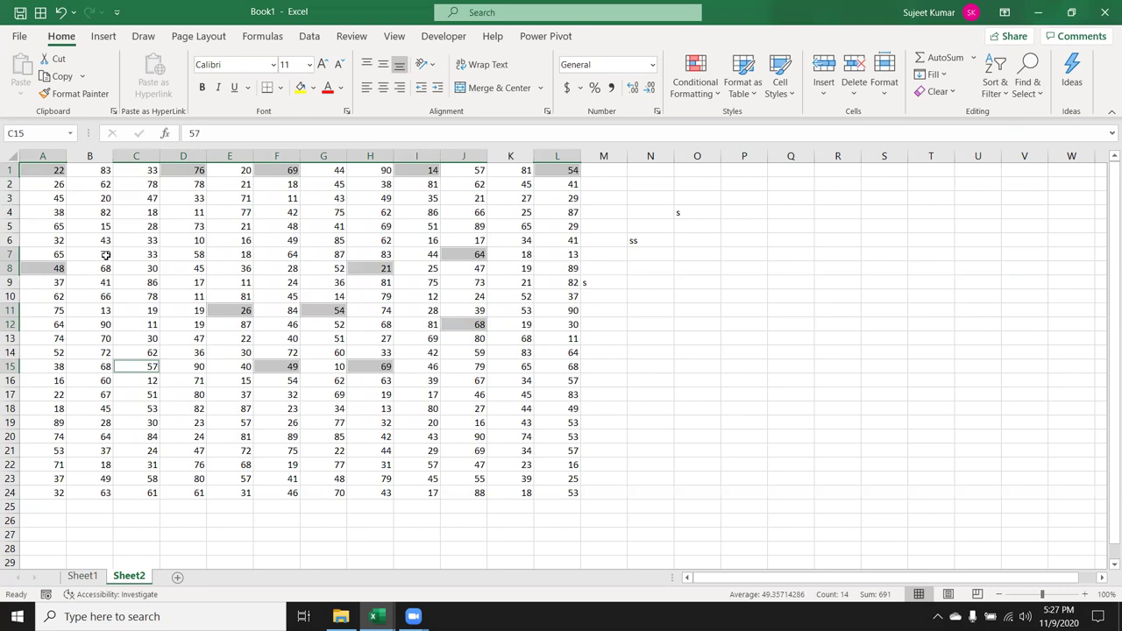
{"action": "left_click", "coordinate": [106, 254], "text": "ctrl"}
{"action": "left_click", "coordinate": [105, 199], "text": "ctrl"}
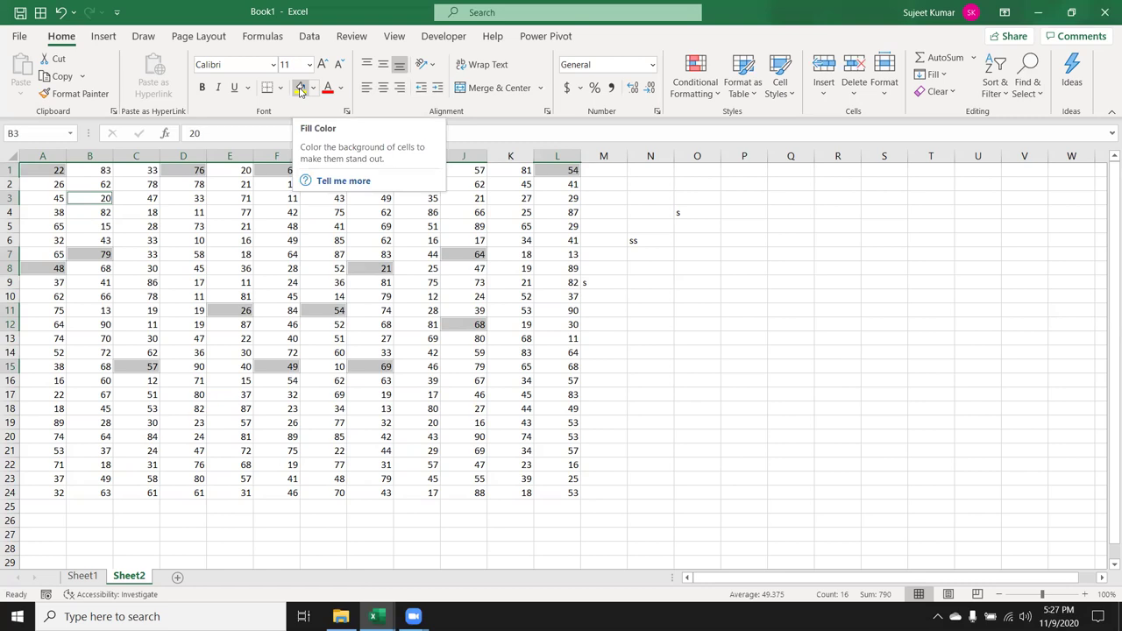
Fill the scattered cells yellow, attempt to copy them, and dismiss the multiple-selections warning
{"action": "left_click", "coordinate": [299, 87]}
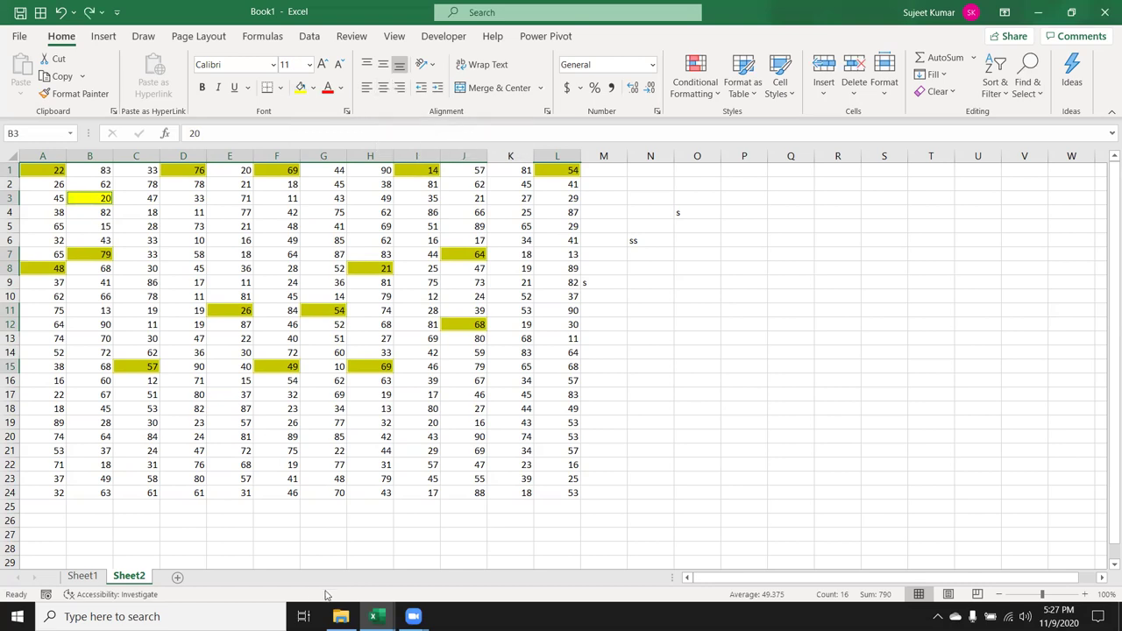
{"action": "key", "text": "ctrl+c"}
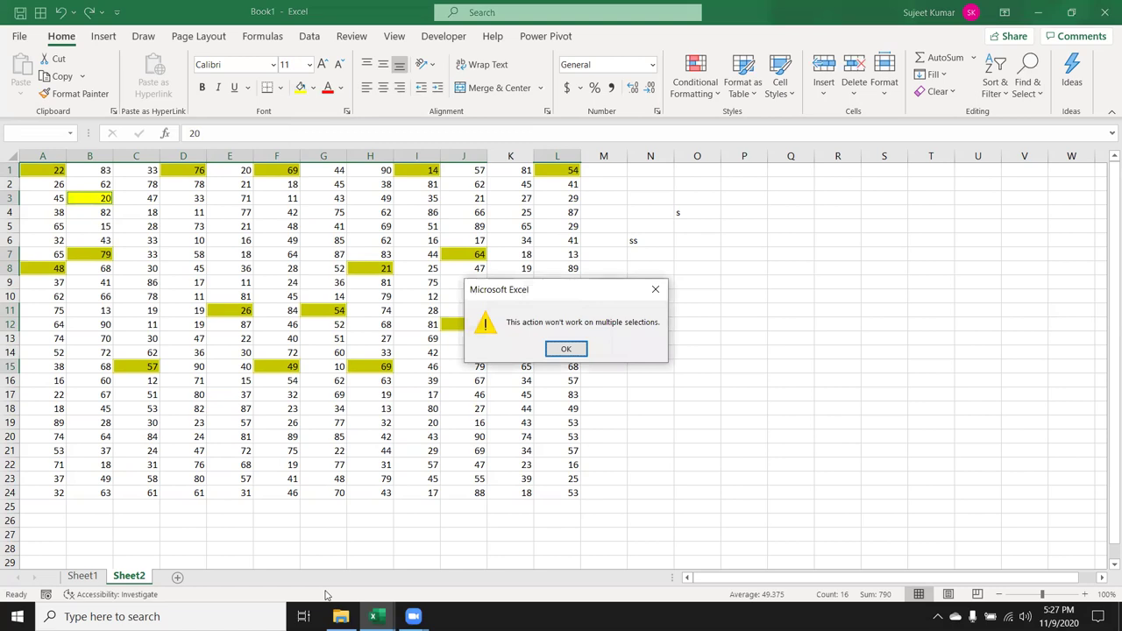
{"action": "key", "text": "Return"}
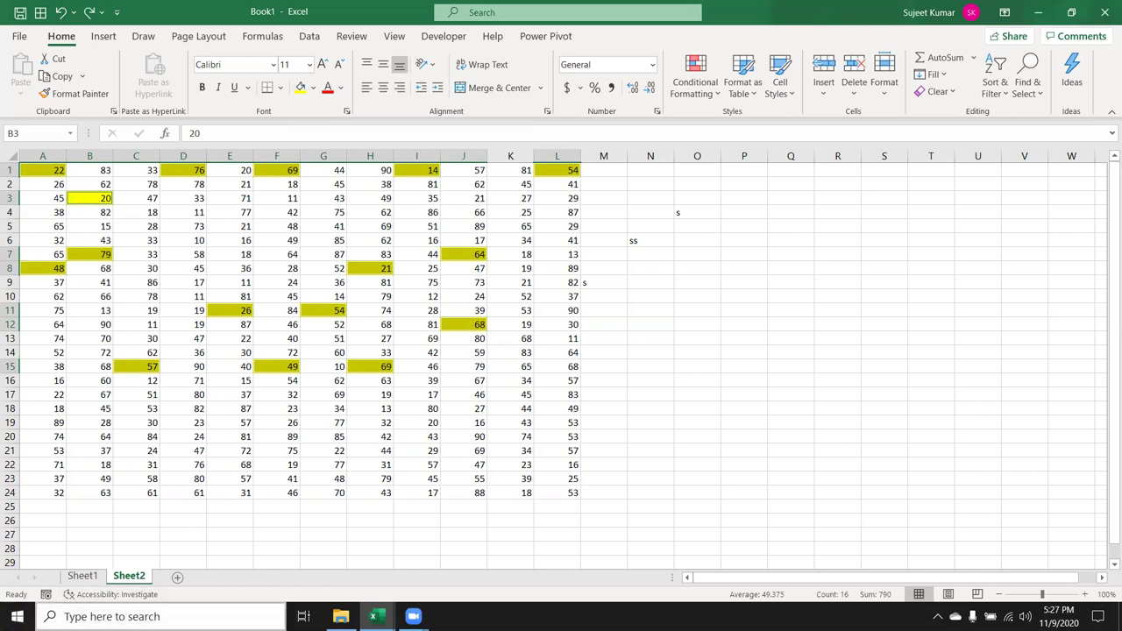
Undo the yellow fill and the stray 's' in O4, then select F9
{"action": "left_click", "coordinate": [18, 616]}
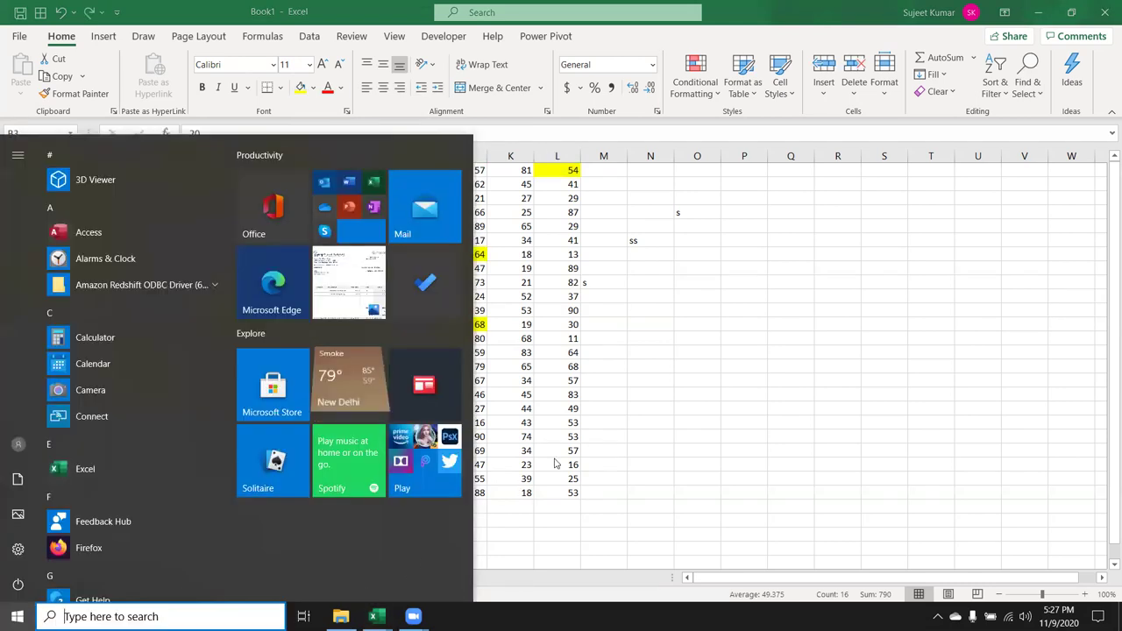
{"action": "left_click", "coordinate": [554, 463]}
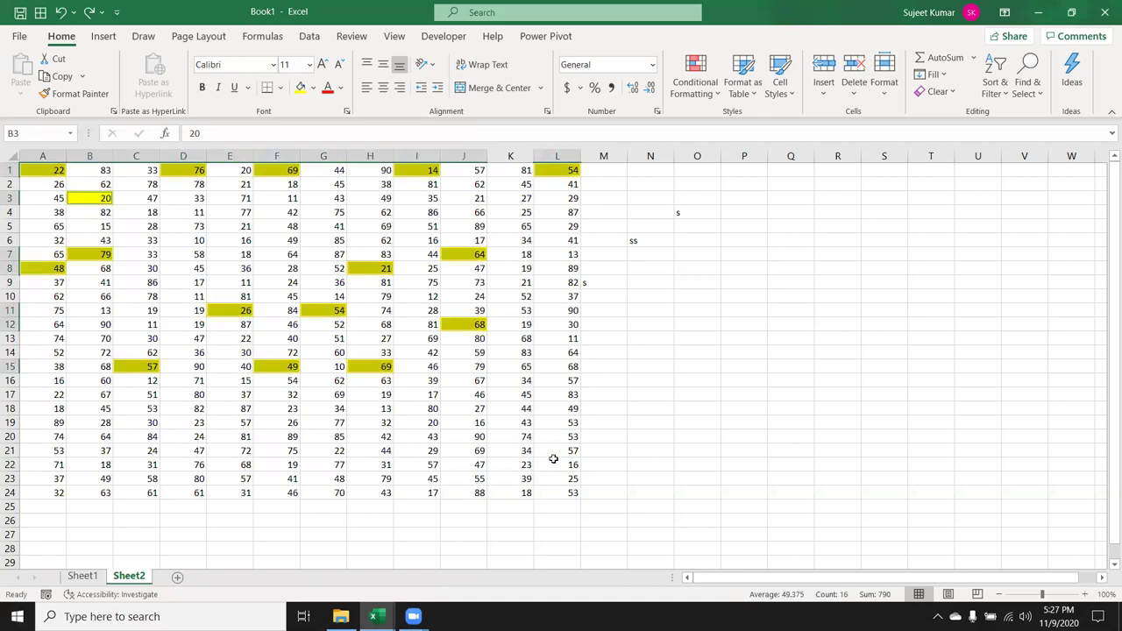
{"action": "key", "text": "ctrl+z"}
{"action": "key", "text": "ctrl+z"}
{"action": "left_click", "coordinate": [269, 278]}
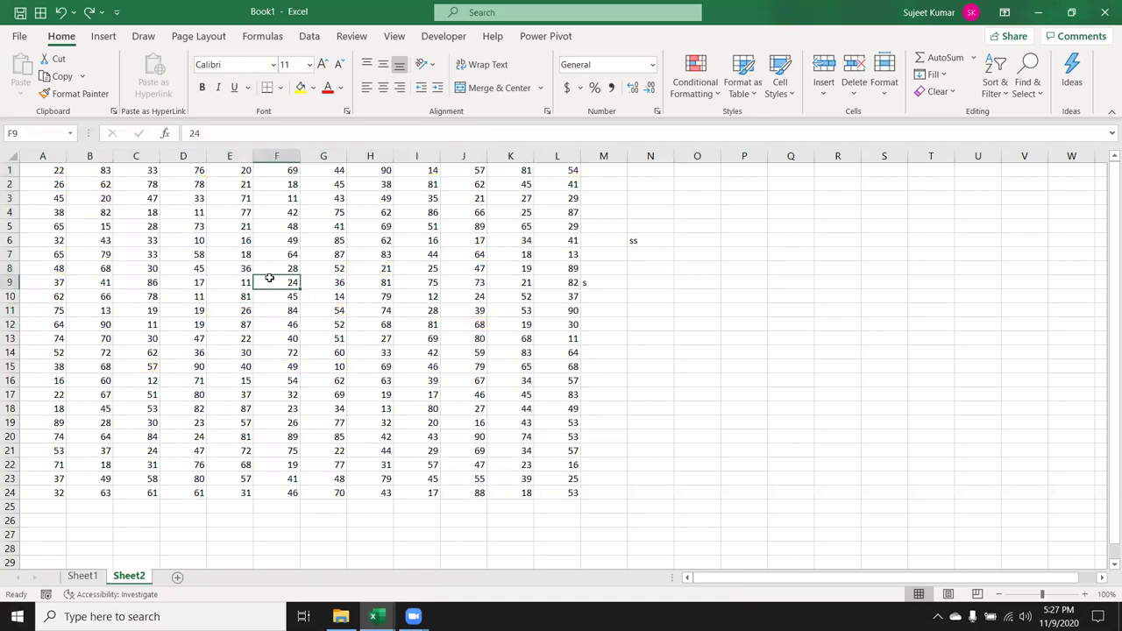
Select A1:C1 plus A7:C7, copy them, then cancel the copy and pick D9
{"action": "left_click", "coordinate": [34, 164]}
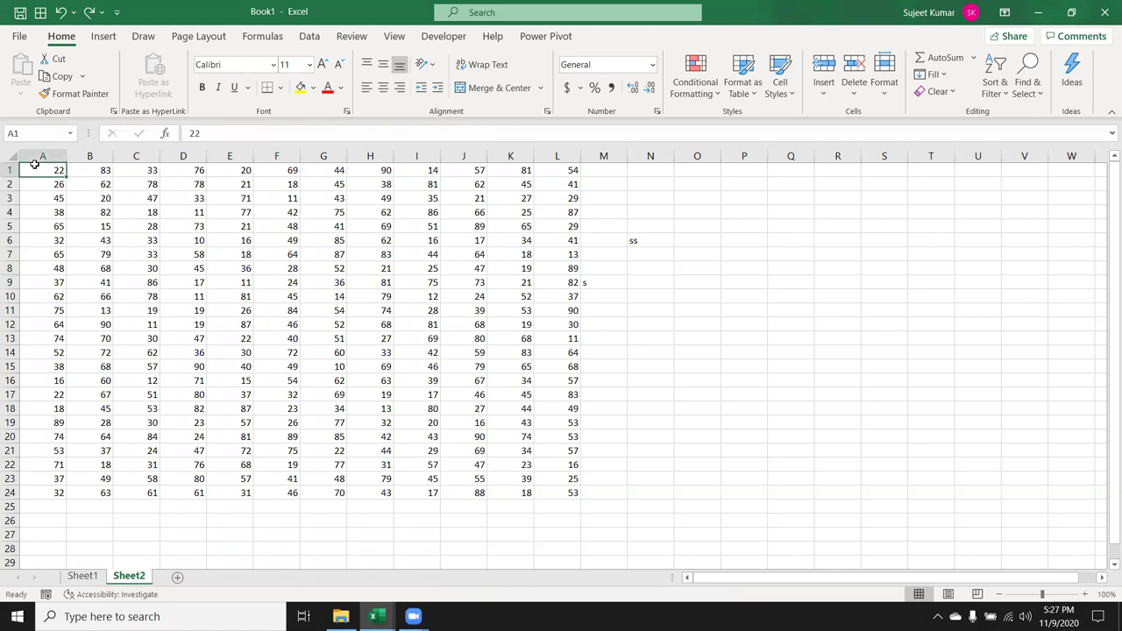
{"action": "left_click_drag", "start_coordinate": [35, 164], "coordinate": [156, 170]}
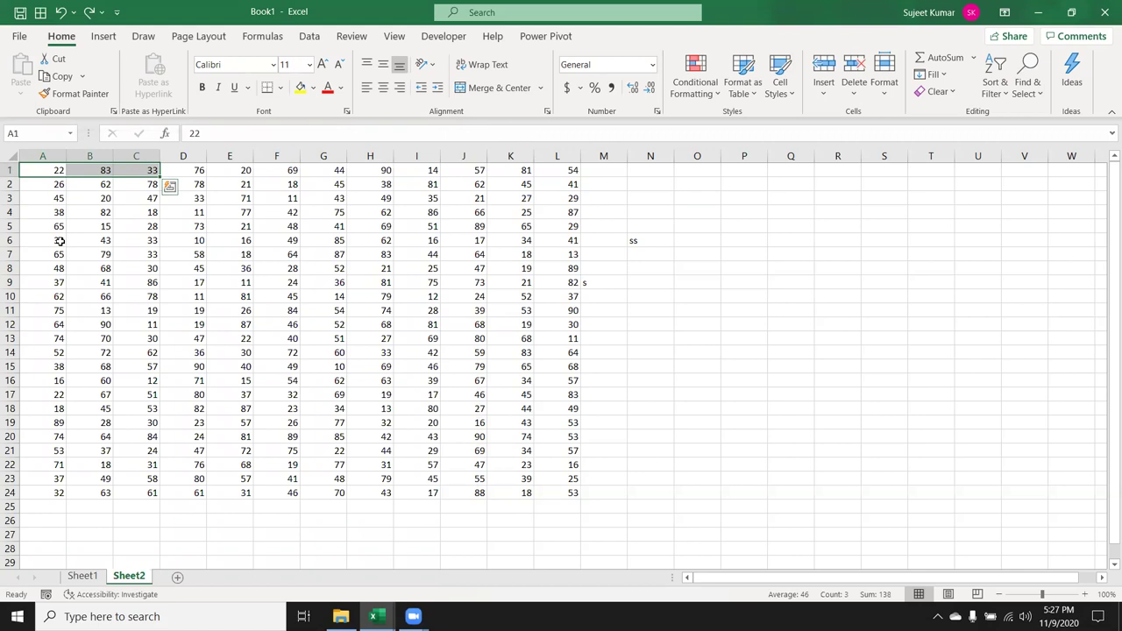
{"action": "left_click_drag", "start_coordinate": [47, 253], "coordinate": [146, 252], "text": "ctrl"}
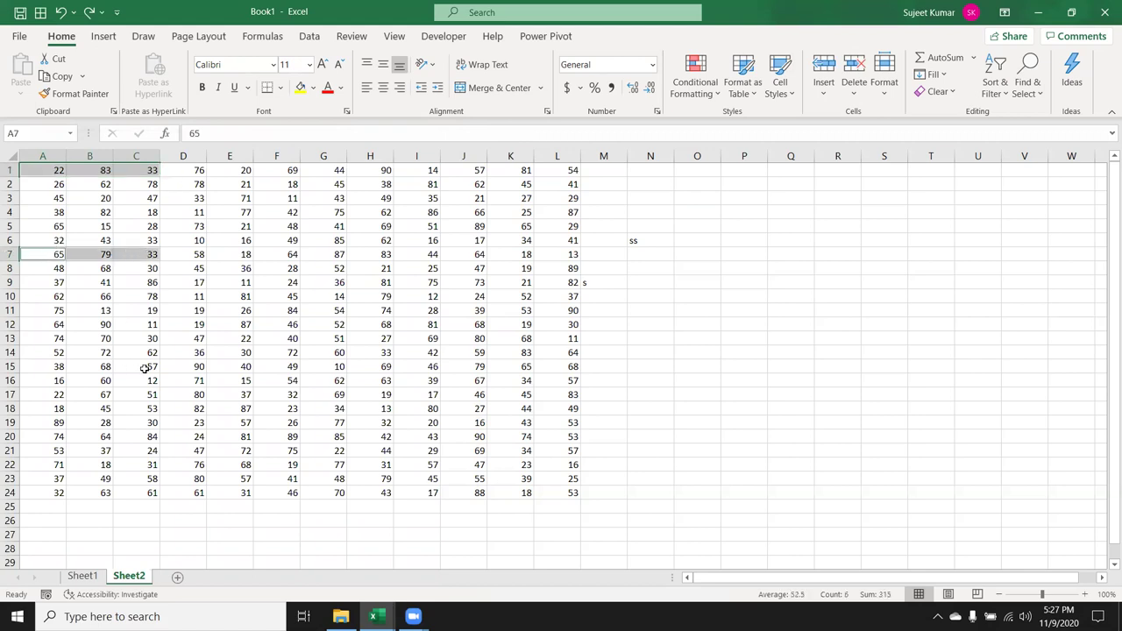
{"action": "key", "text": "ctrl+c"}
{"action": "key", "text": "Escape"}
{"action": "left_click", "coordinate": [180, 282]}
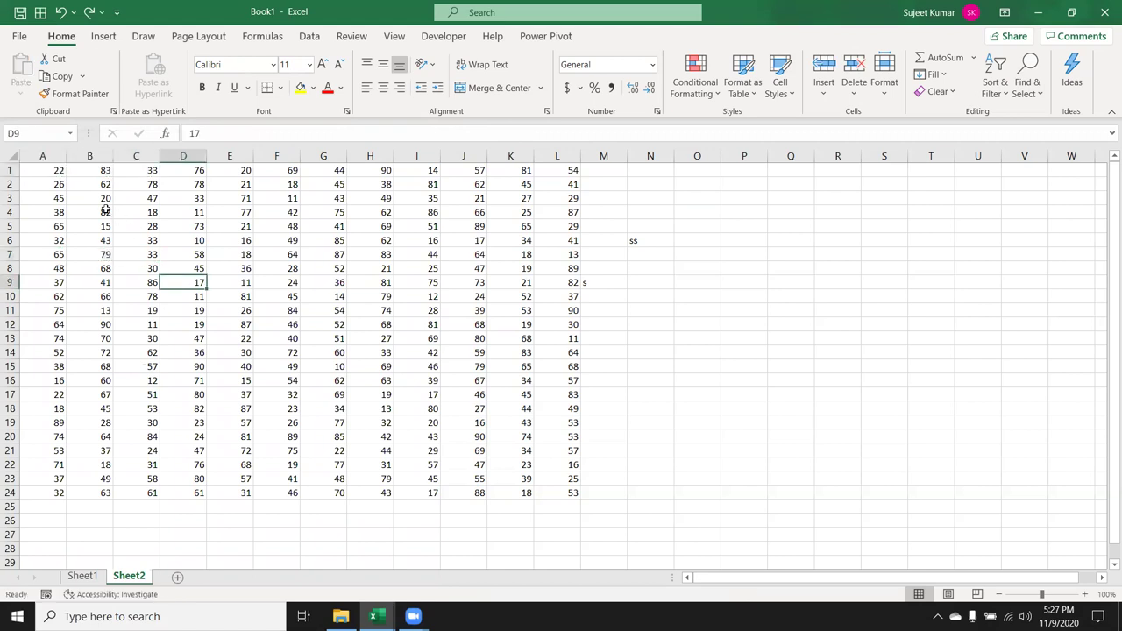
Select A1, D1, H1, K1, A5, D5, H5 and K5 together and copy them
{"action": "left_click", "coordinate": [55, 169]}
{"action": "left_click", "coordinate": [187, 168], "text": "ctrl"}
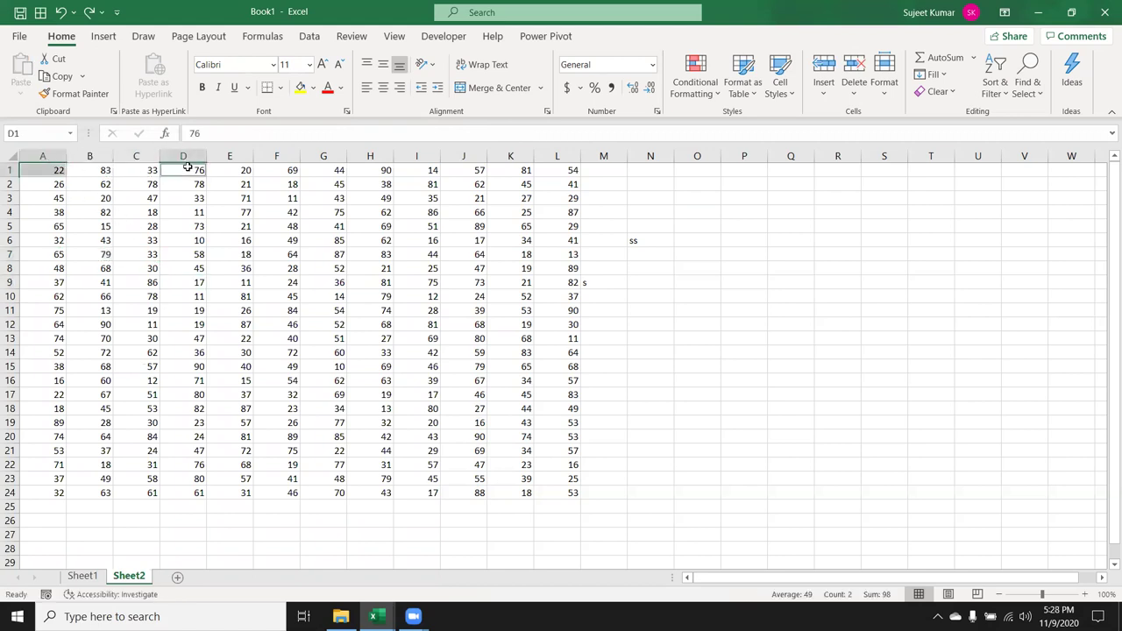
{"action": "left_click", "coordinate": [361, 169], "text": "ctrl"}
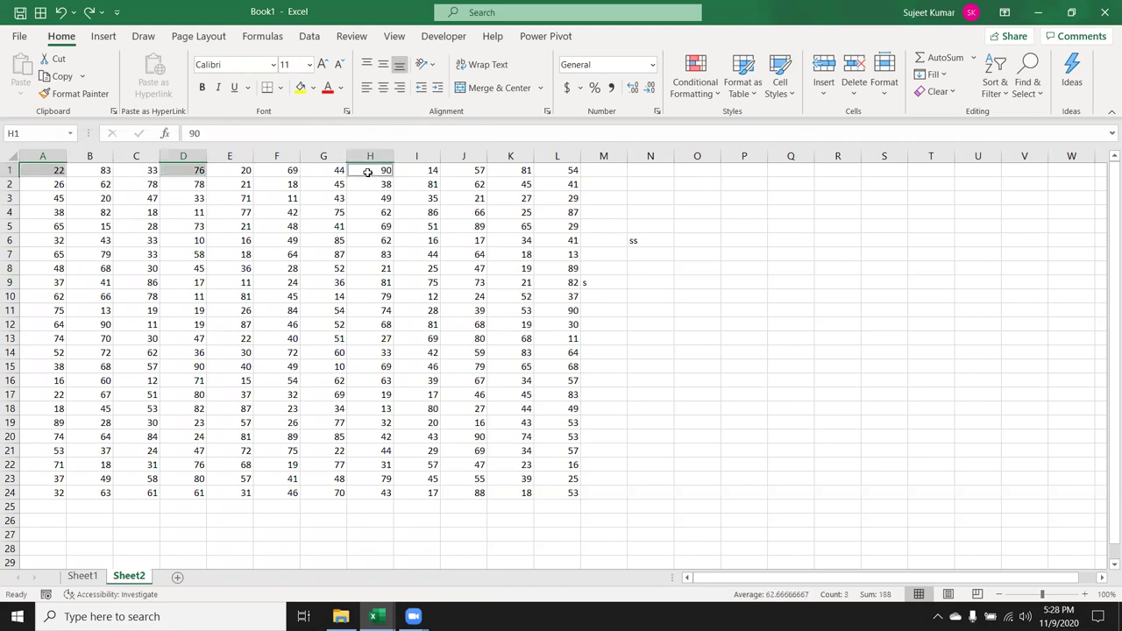
{"action": "left_click", "coordinate": [521, 170], "text": "ctrl"}
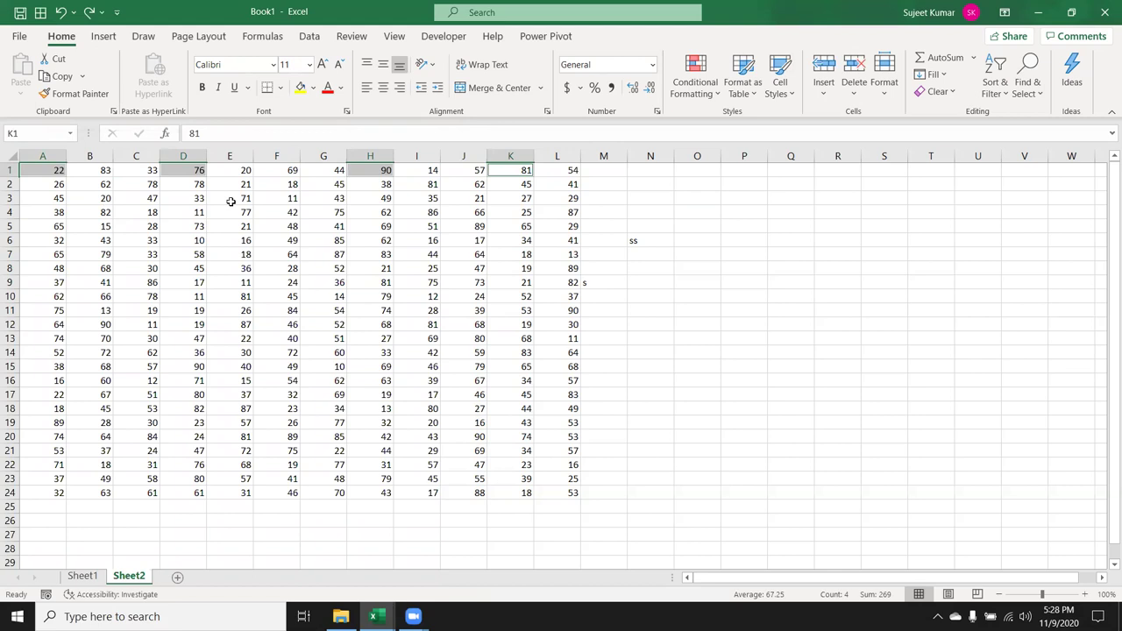
{"action": "left_click", "coordinate": [51, 225], "text": "ctrl"}
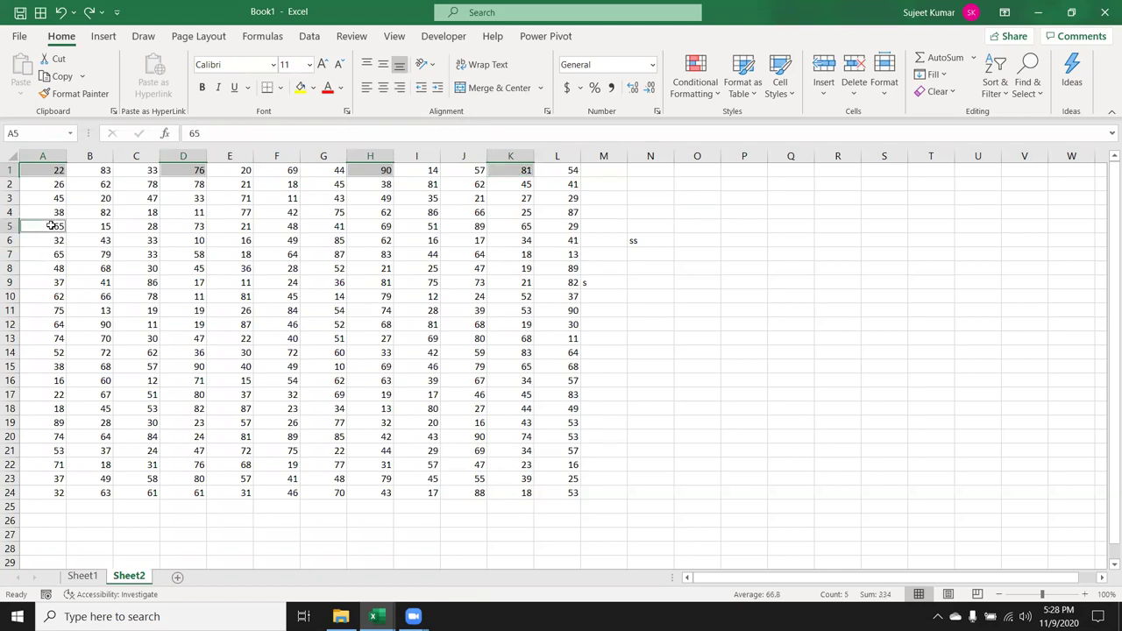
{"action": "left_click", "coordinate": [182, 225], "text": "ctrl"}
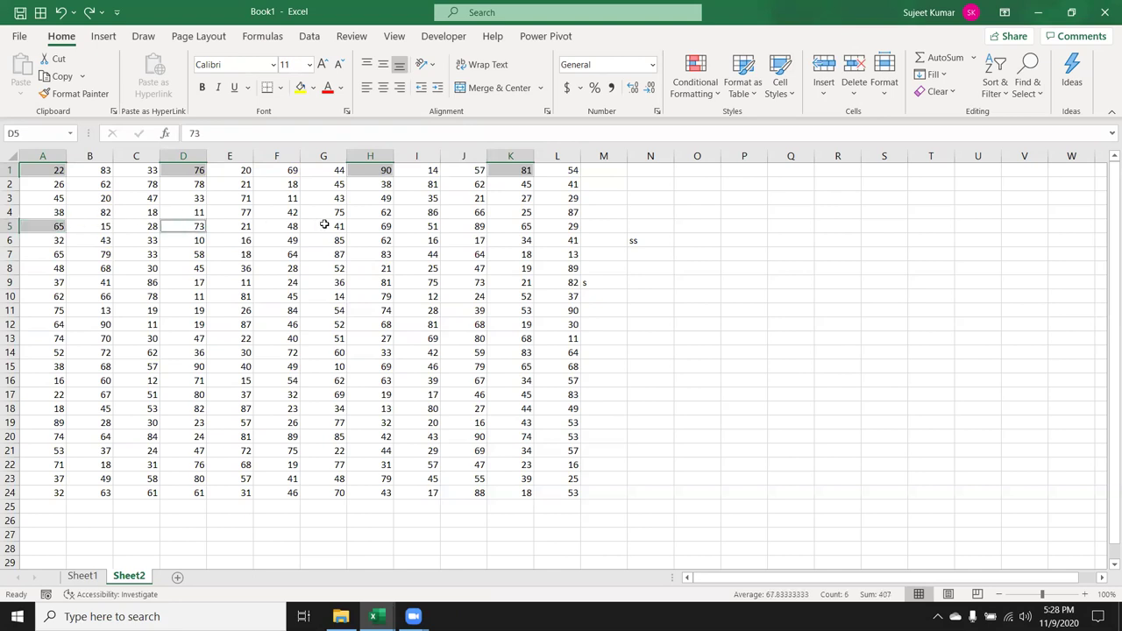
{"action": "left_click", "coordinate": [375, 224], "text": "ctrl"}
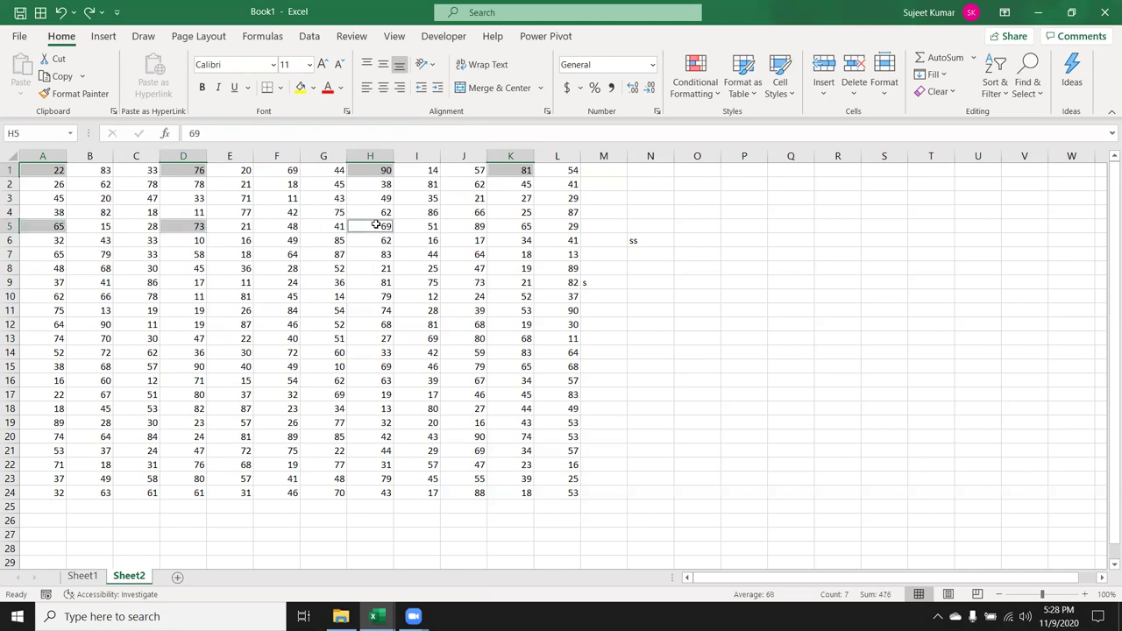
{"action": "left_click", "coordinate": [523, 224], "text": "ctrl"}
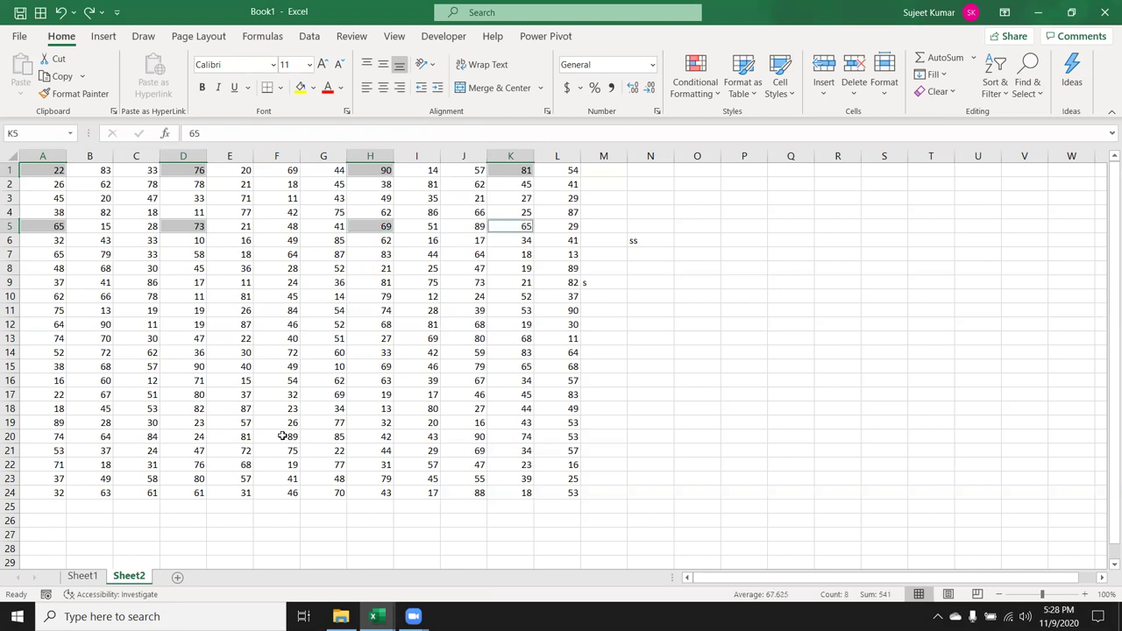
{"action": "key", "text": "ctrl+c"}
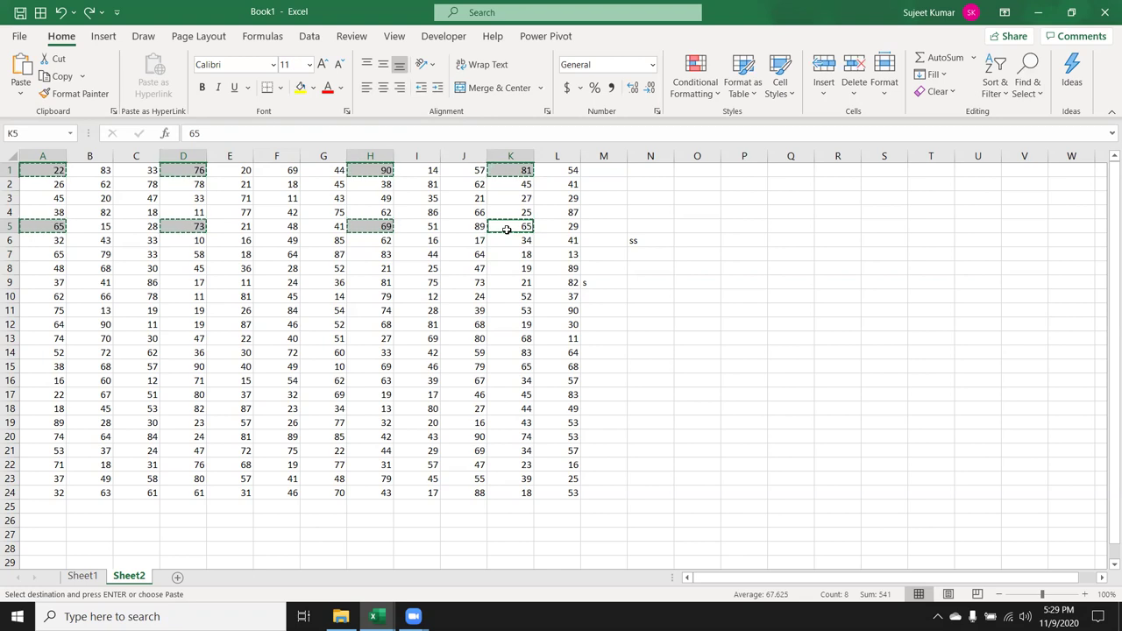
Cancel the pending copy, select A1:A5, try adding H1, and dismiss the warning
{"action": "left_click", "coordinate": [221, 241]}
{"action": "key", "text": "Escape"}
{"action": "left_click_drag", "start_coordinate": [48, 170], "coordinate": [55, 226]}
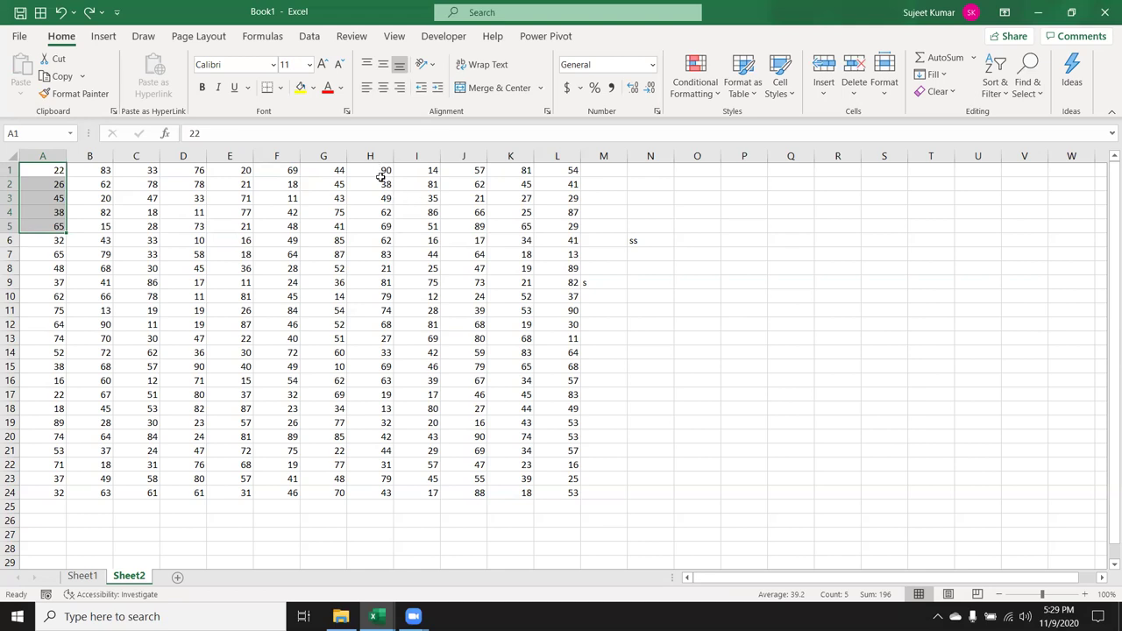
{"action": "left_click", "coordinate": [375, 170], "text": "ctrl"}
{"action": "left_click_drag", "start_coordinate": [376, 170], "coordinate": [378, 176]}
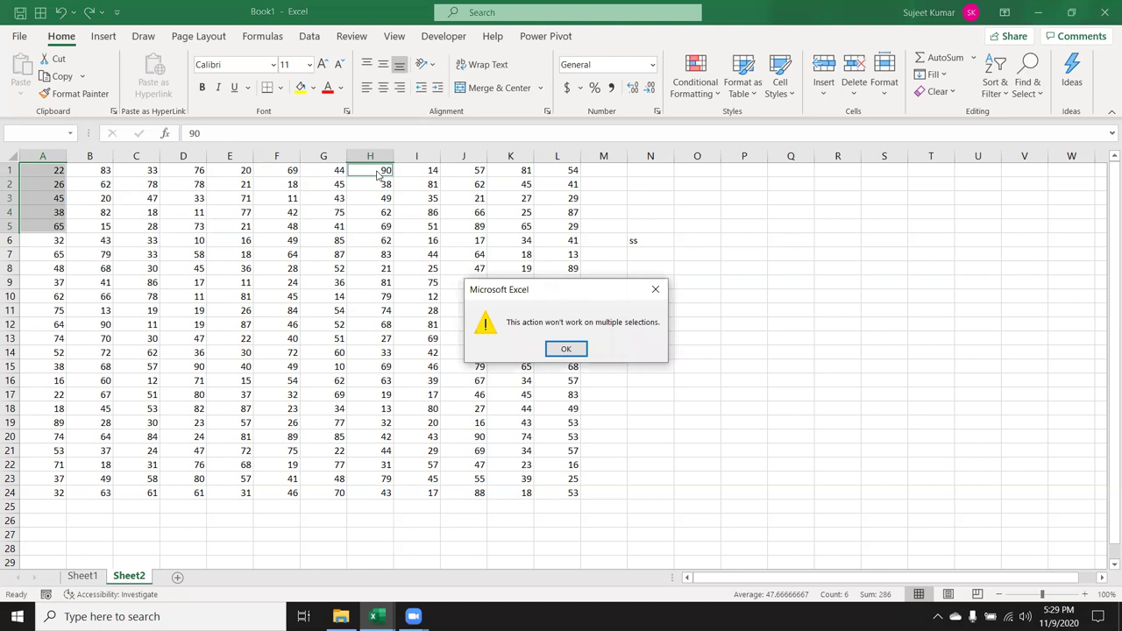
{"action": "key", "text": "Return"}
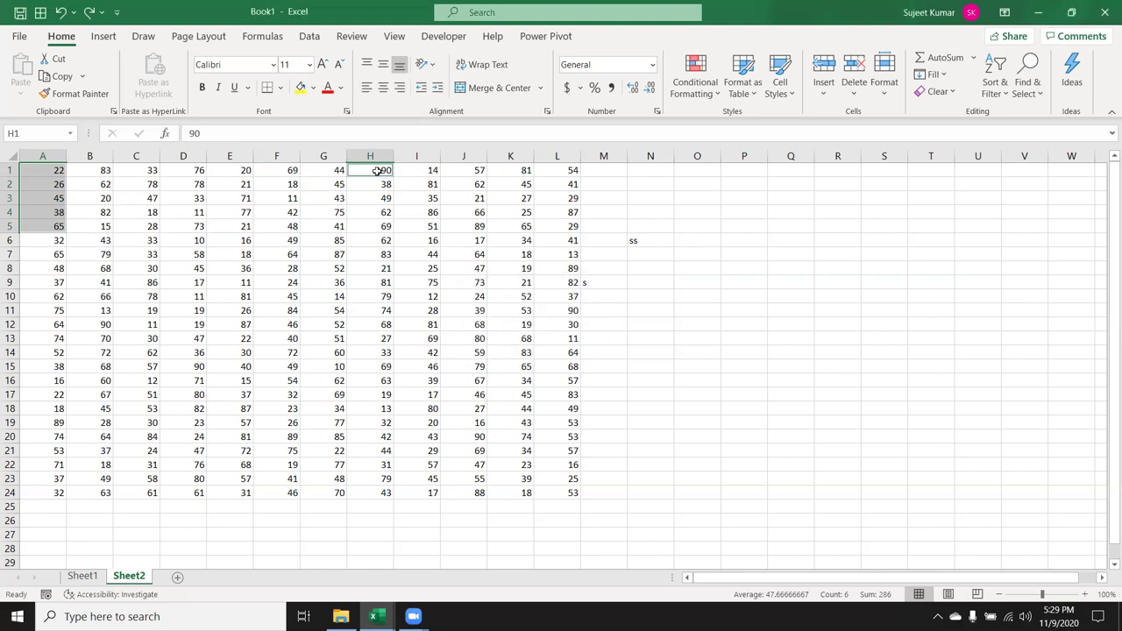
Select H1:H5 and add A1:A6 as a second range
{"action": "left_click_drag", "start_coordinate": [377, 171], "coordinate": [375, 221]}
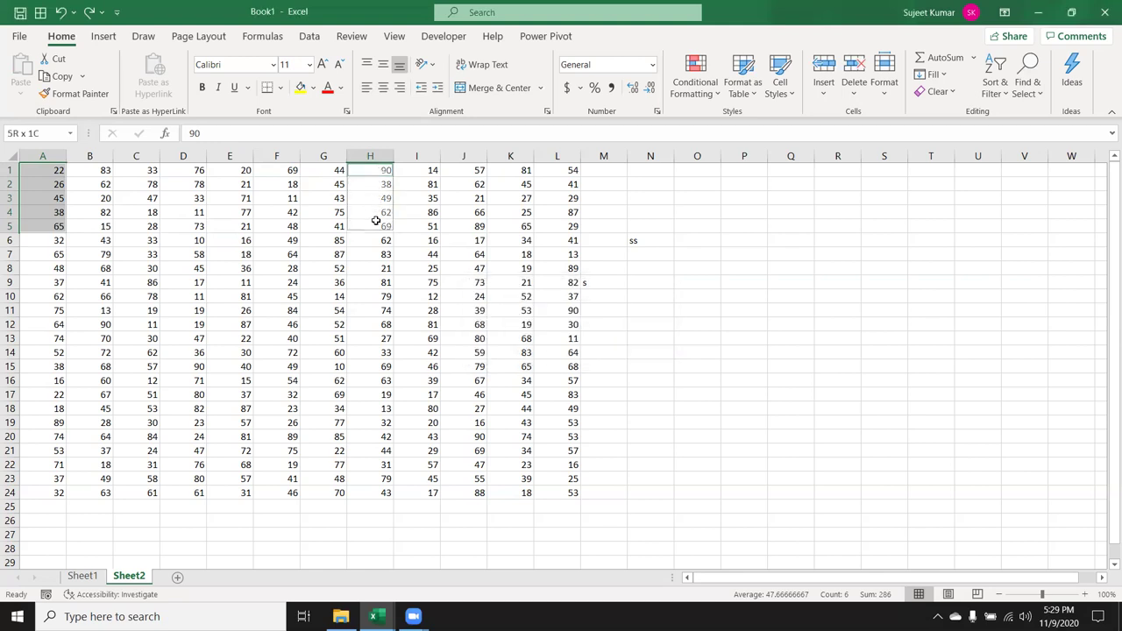
{"action": "left_click_drag", "start_coordinate": [376, 221], "coordinate": [375, 170]}
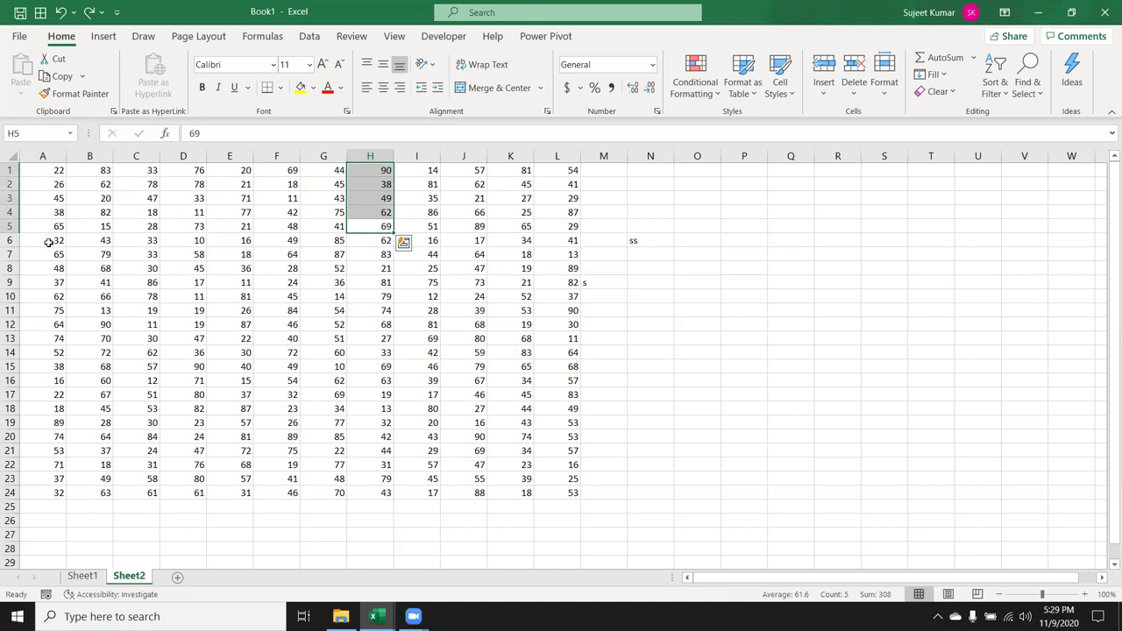
{"action": "left_click_drag", "start_coordinate": [49, 240], "coordinate": [50, 156]}
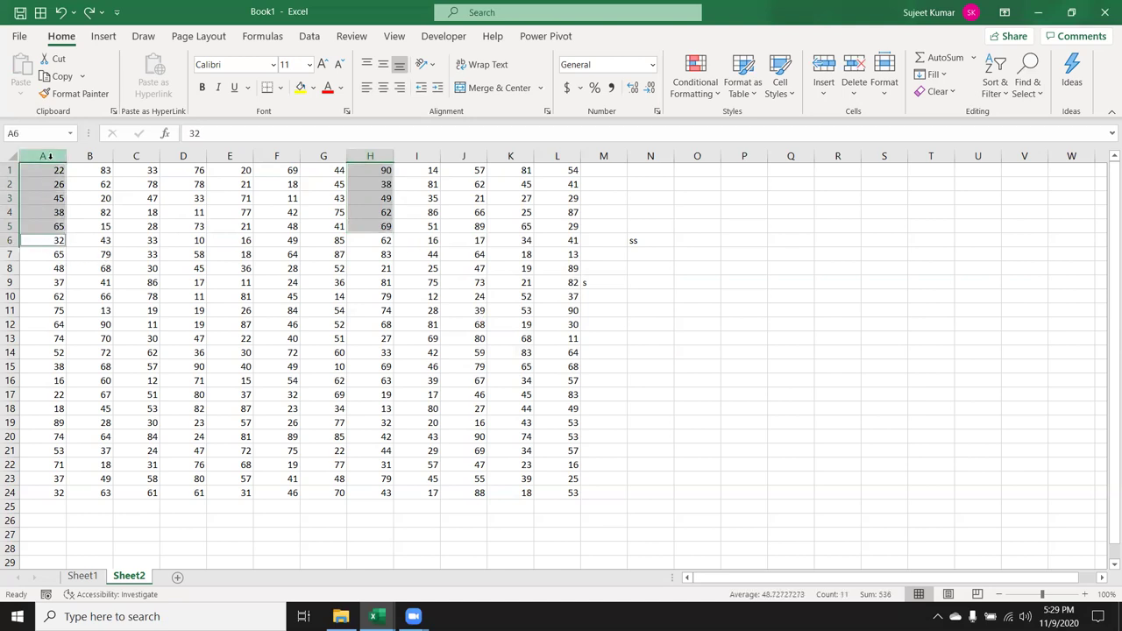
{"action": "left_click", "coordinate": [211, 244]}
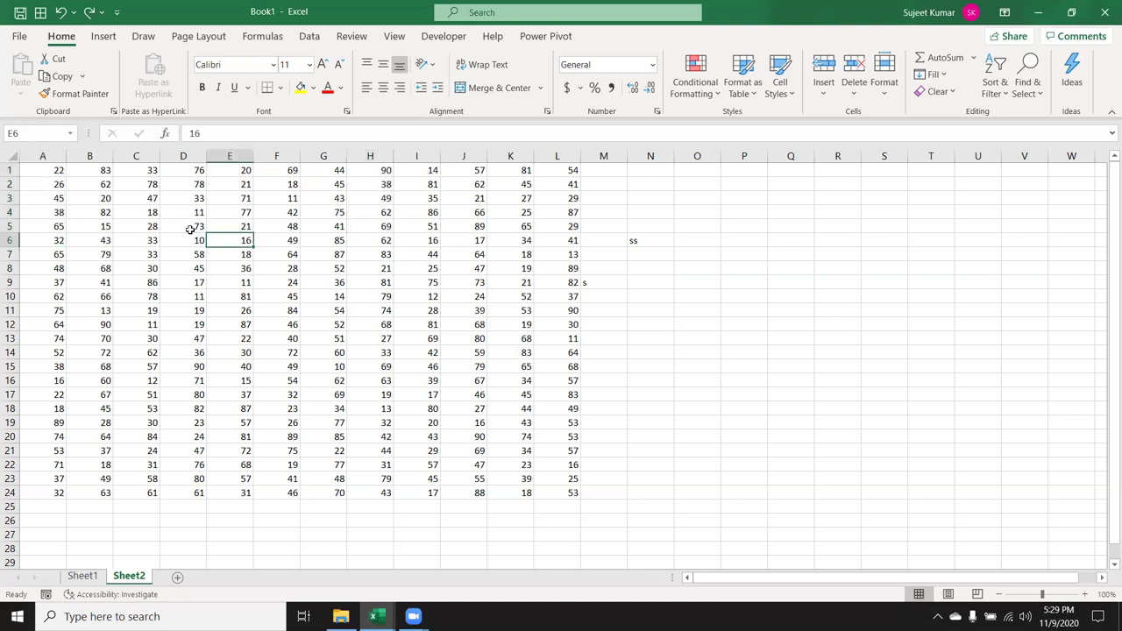
{"action": "left_click", "coordinate": [56, 200]}
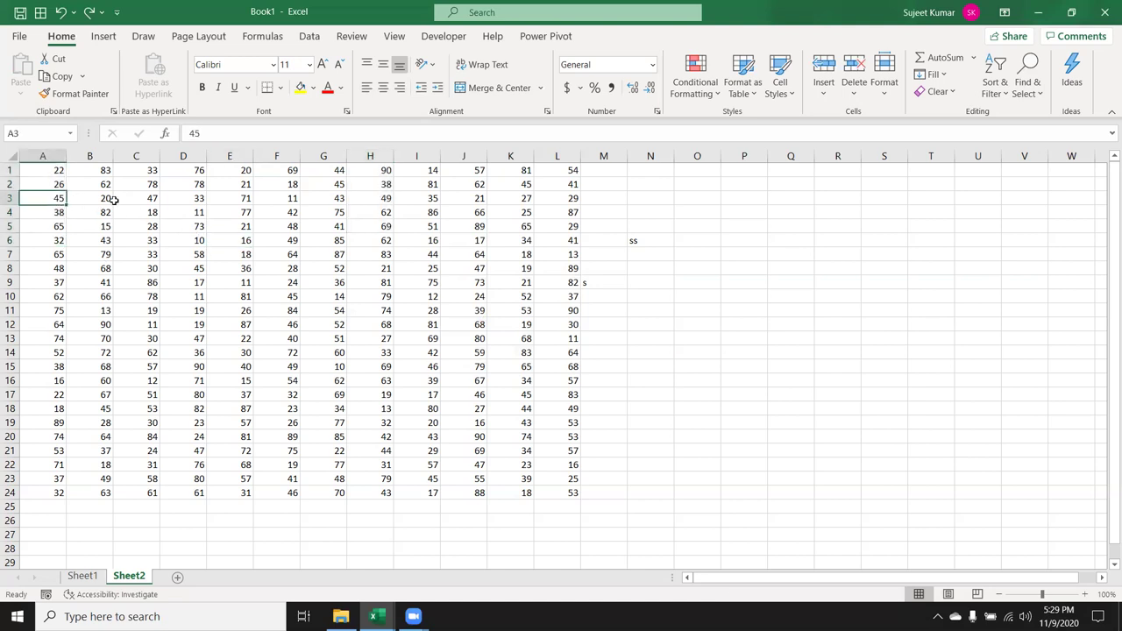
{"action": "left_click", "coordinate": [51, 265], "text": "ctrl"}
{"action": "left_click", "coordinate": [53, 312], "text": "ctrl"}
{"action": "left_click", "coordinate": [53, 352], "text": "ctrl"}
{"action": "left_click", "coordinate": [54, 394], "text": "ctrl"}
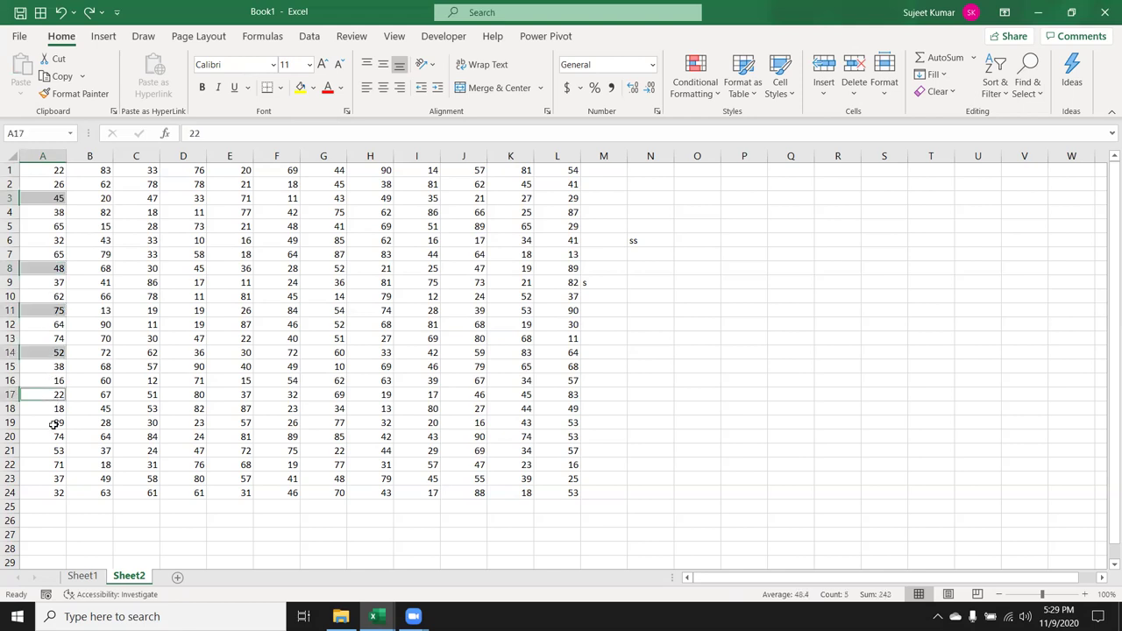
{"action": "left_click", "coordinate": [52, 436], "text": "ctrl"}
{"action": "left_click", "coordinate": [51, 478], "text": "ctrl"}
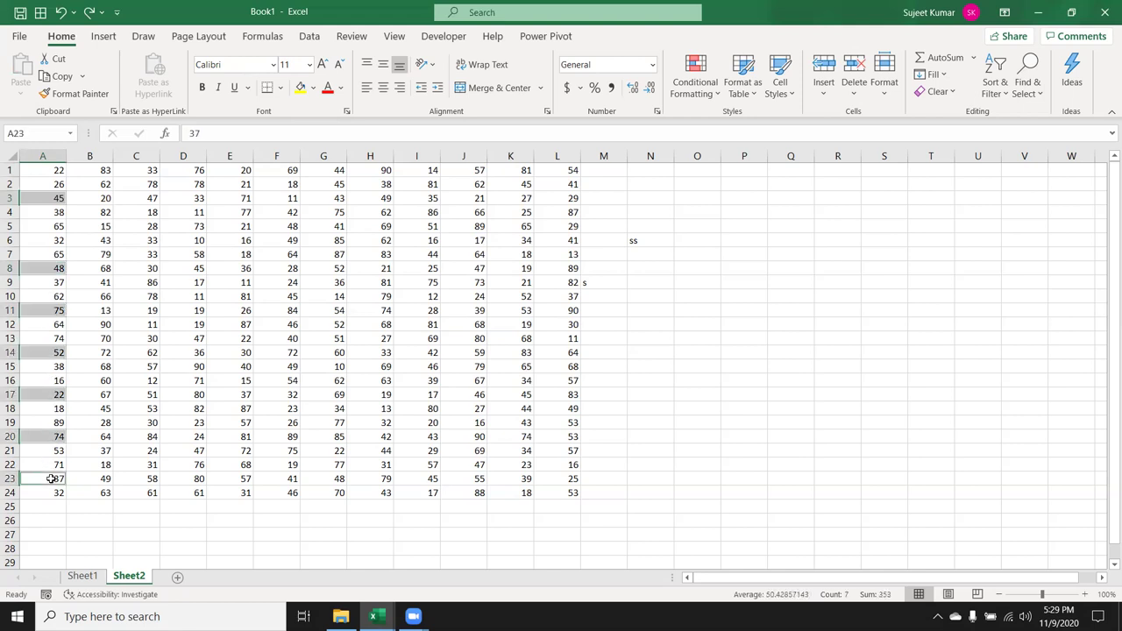
{"action": "key", "text": "ctrl+c"}
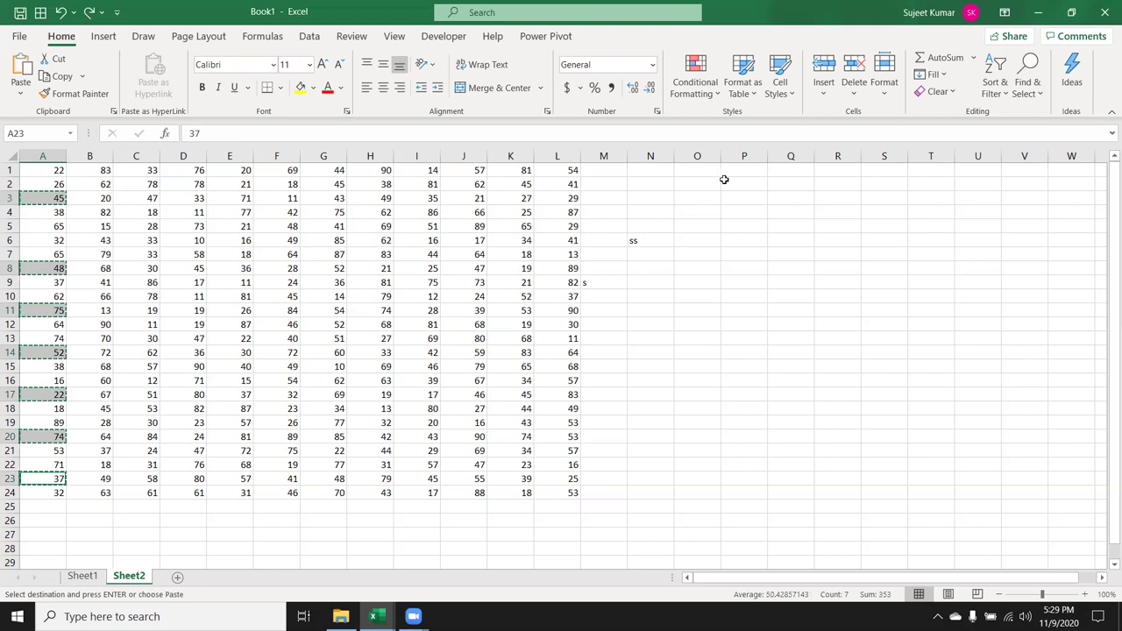
{"action": "left_click", "coordinate": [724, 180]}
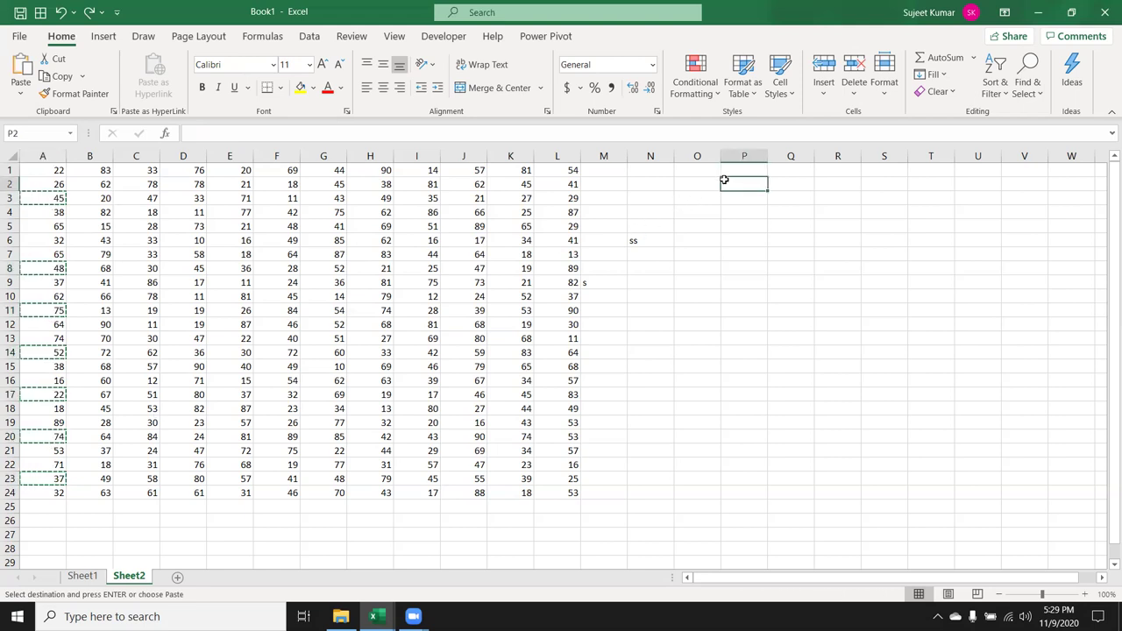
{"action": "key", "text": "ctrl+v"}
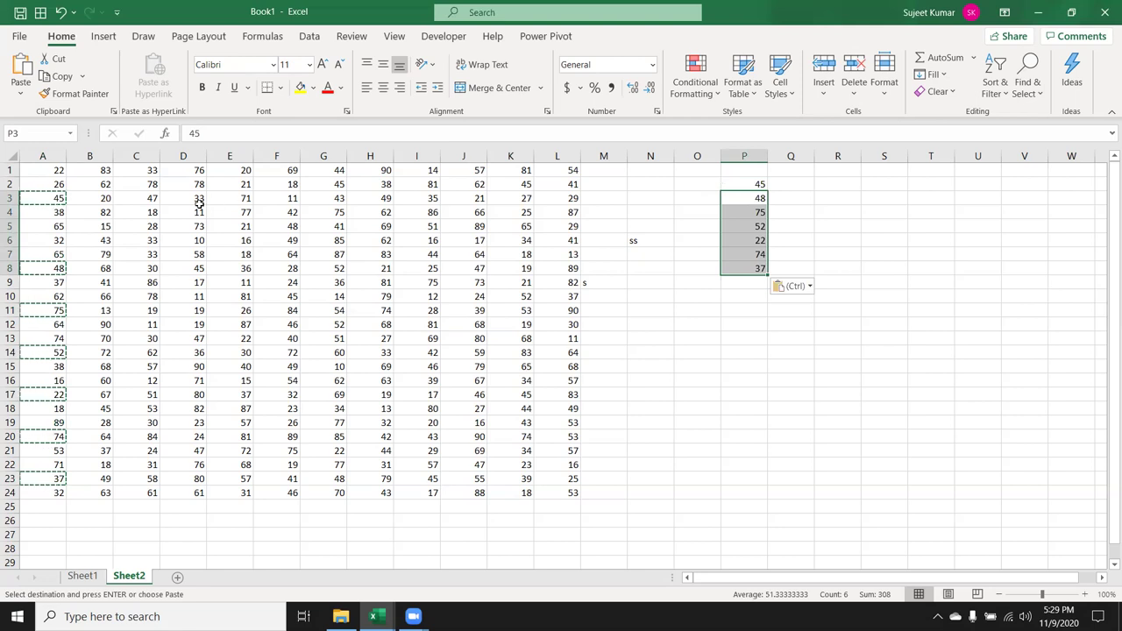
{"action": "left_click", "coordinate": [103, 252]}
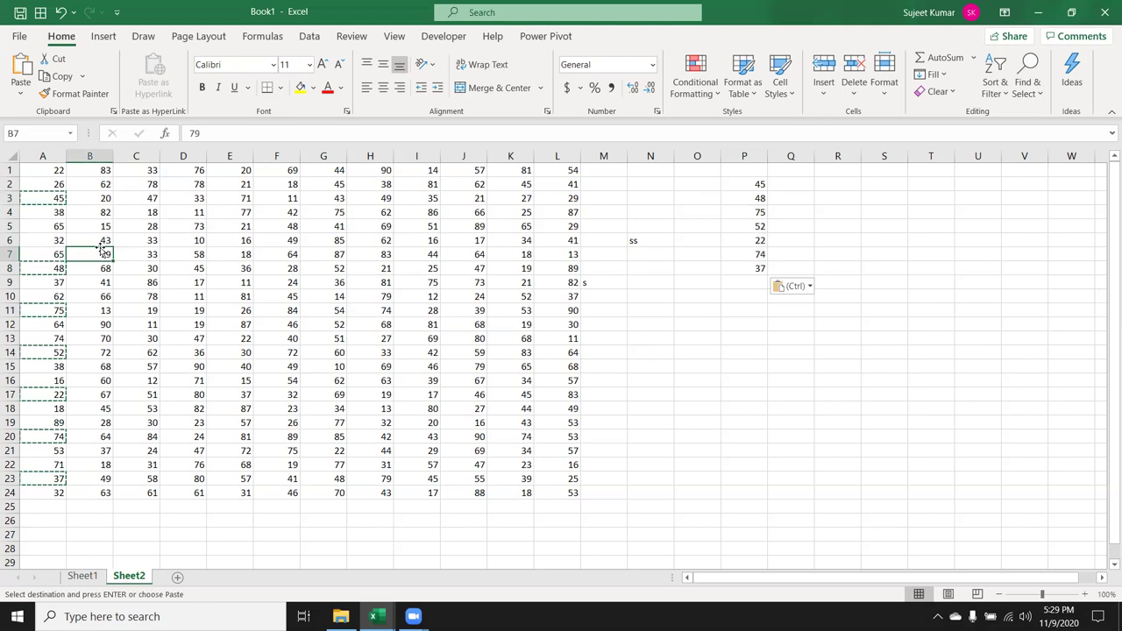
{"action": "key", "text": "Escape"}
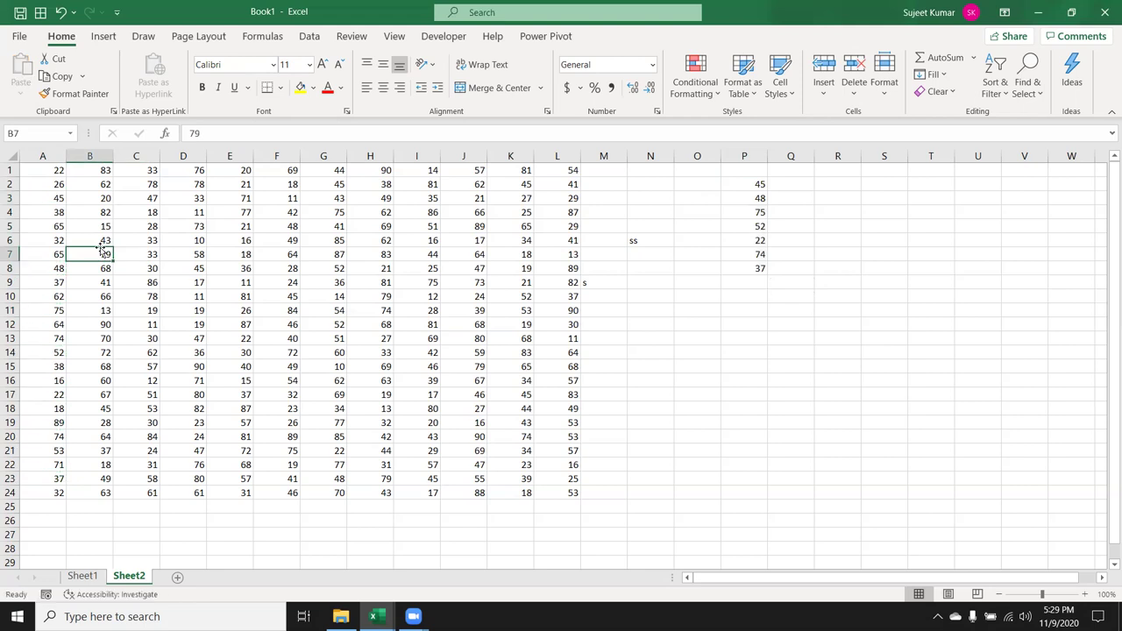
{"action": "right_click", "coordinate": [754, 188]}
{"action": "key", "text": "Escape"}
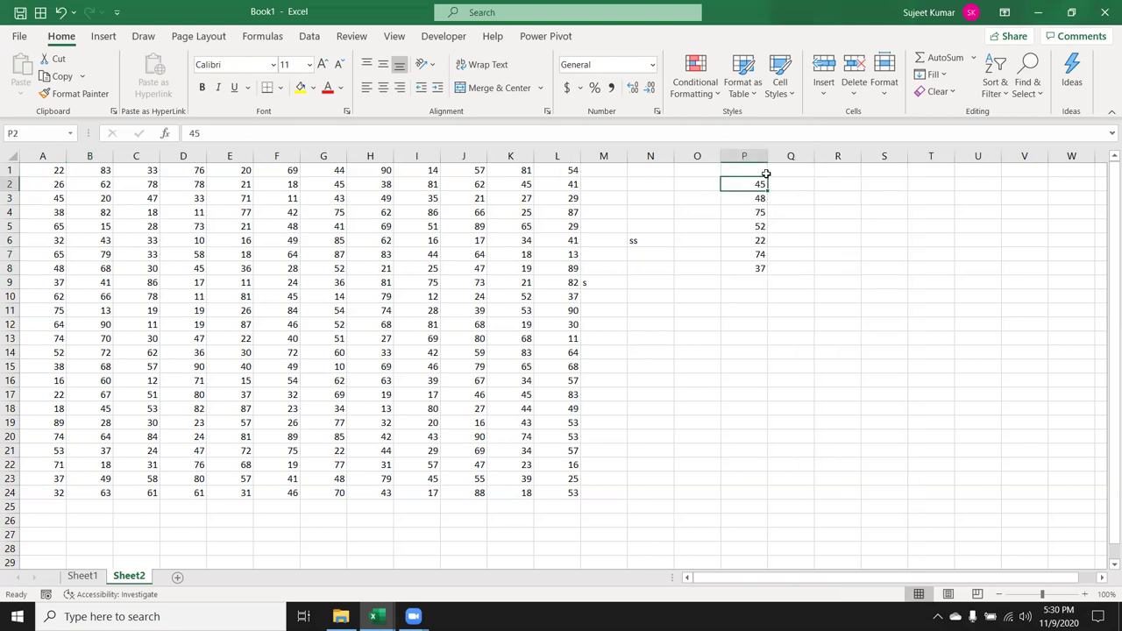
{"action": "left_click_drag", "start_coordinate": [752, 183], "coordinate": [742, 269]}
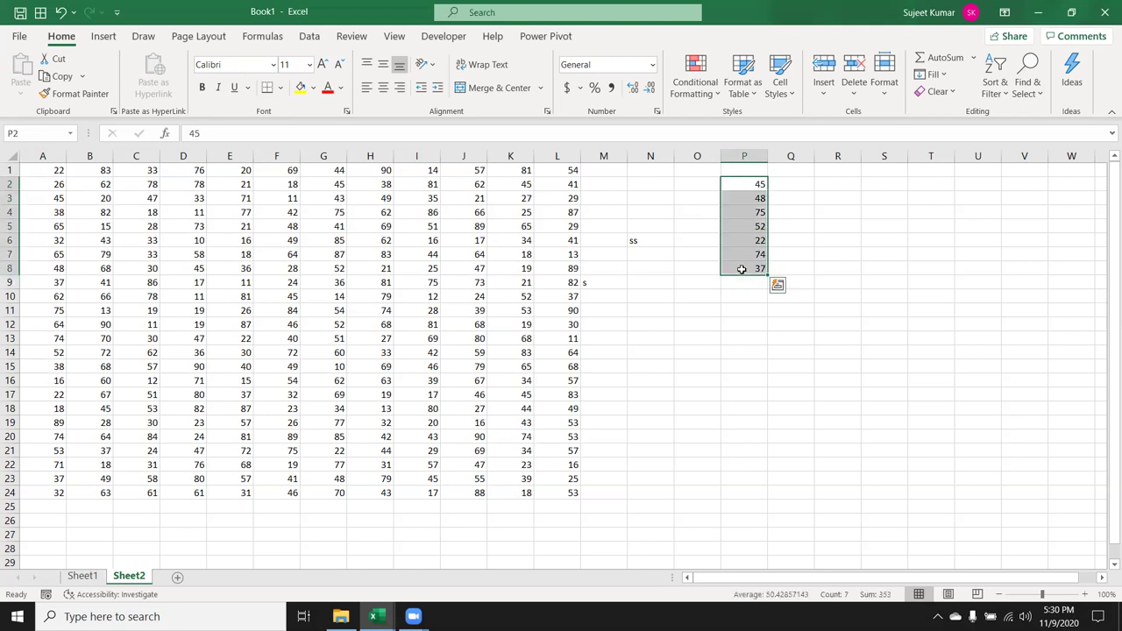
{"action": "key", "text": "Delete"}
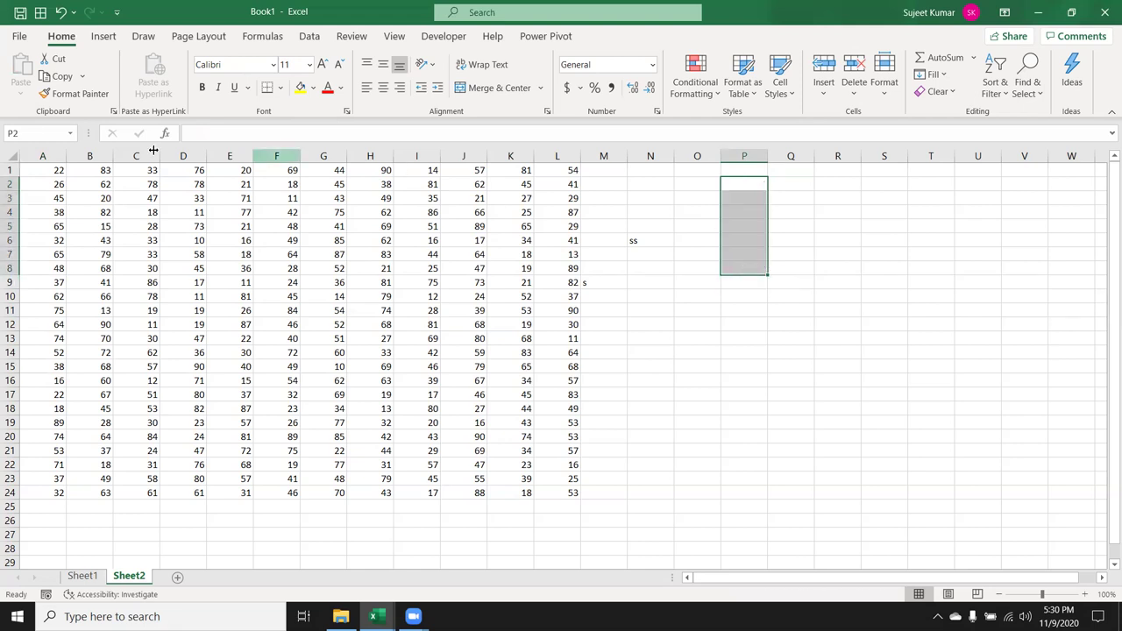
Select A1, C5, F9 and I13 together, attempt a copy, and dismiss the error
{"action": "left_click", "coordinate": [119, 226], "text": "ctrl"}
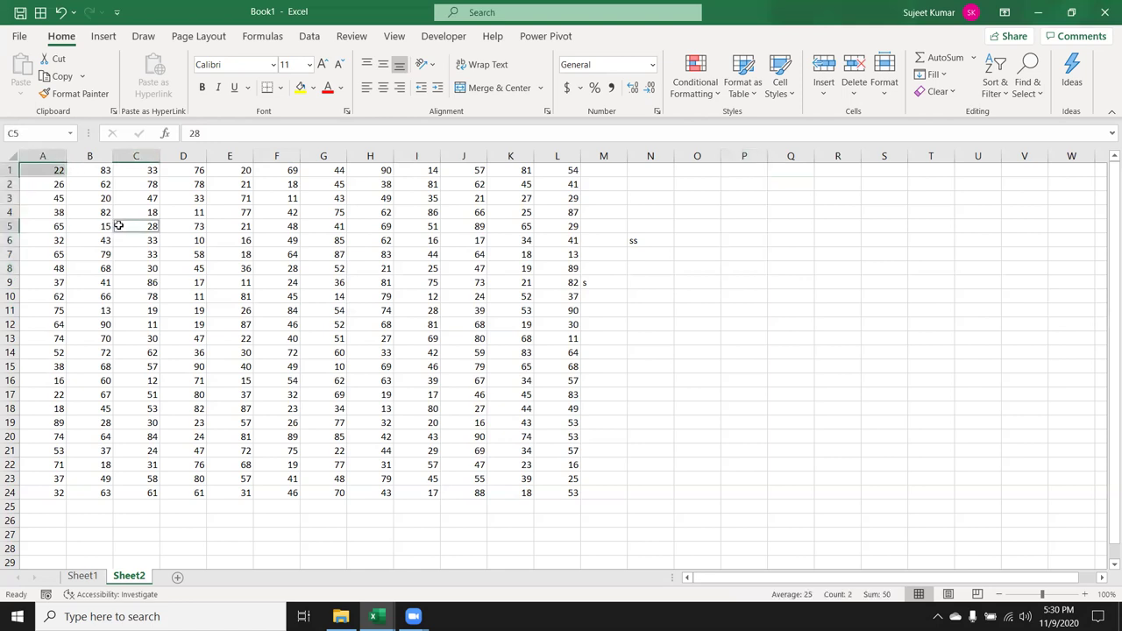
{"action": "left_click", "coordinate": [273, 285], "text": "ctrl"}
{"action": "left_click", "coordinate": [428, 338], "text": "ctrl"}
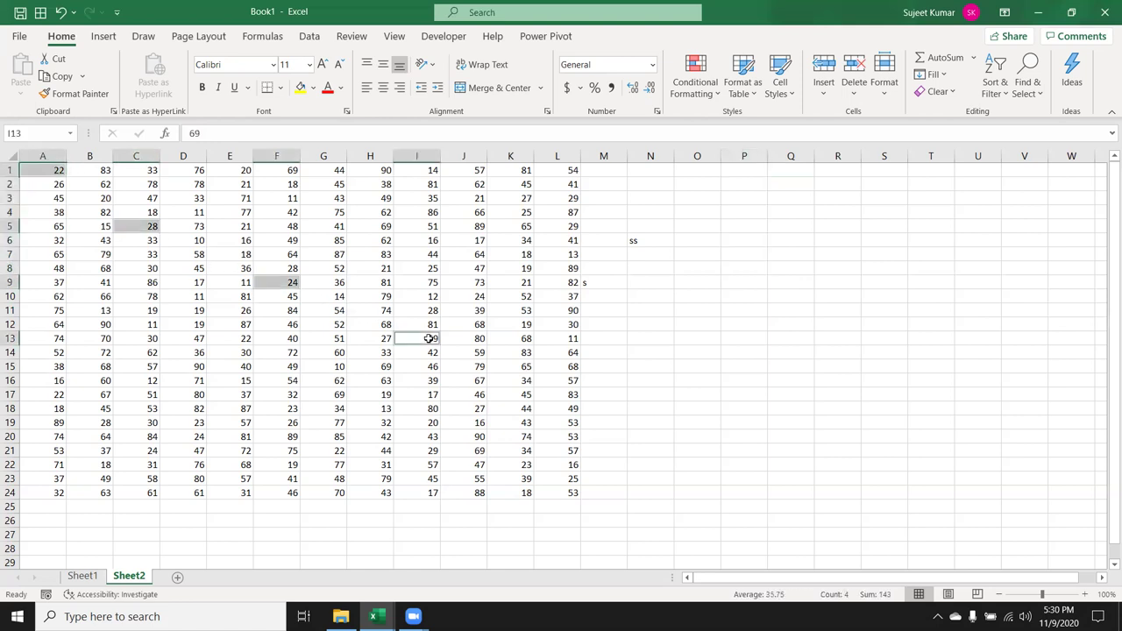
{"action": "key", "text": "ctrl+c"}
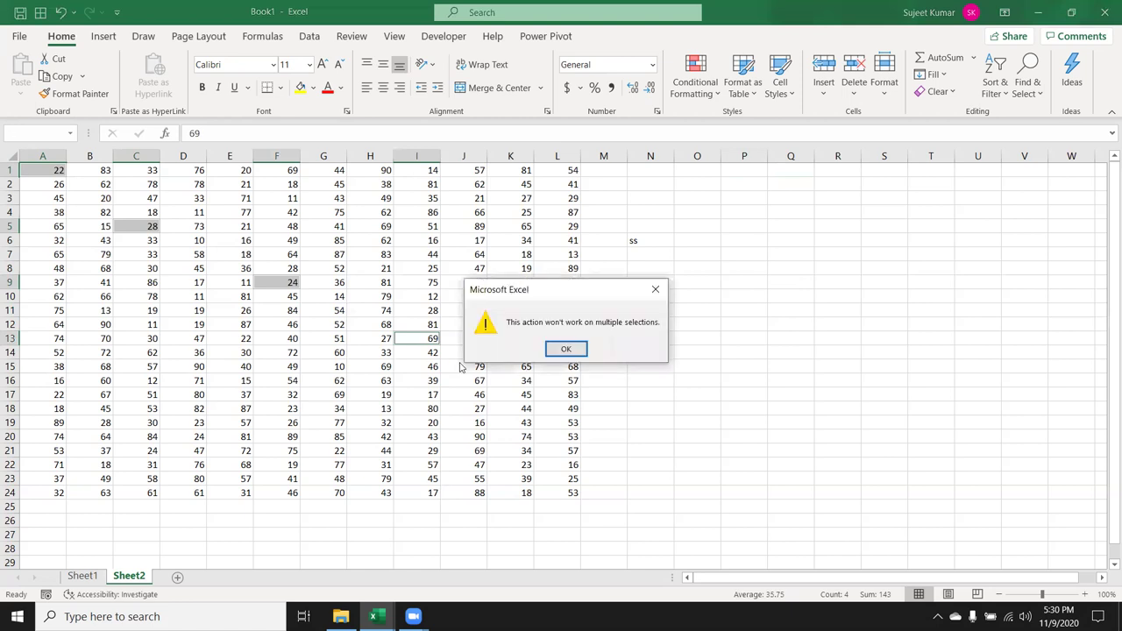
{"action": "left_click", "coordinate": [566, 349]}
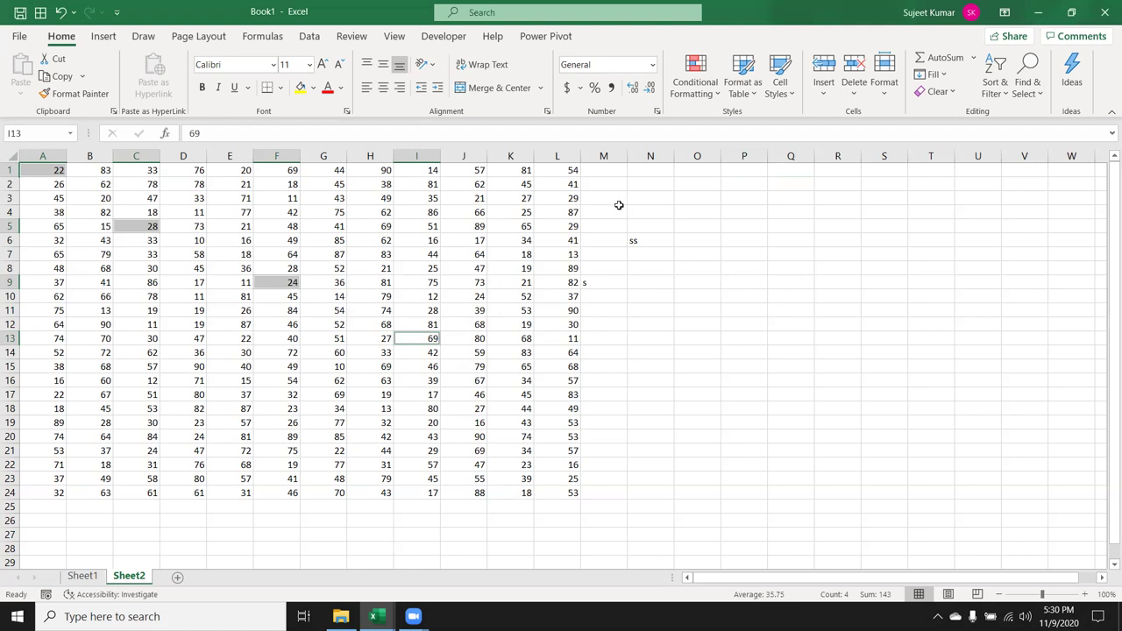
Clear the scattered selection, select J11, and open a new blank workbook
{"action": "left_click", "coordinate": [662, 395]}
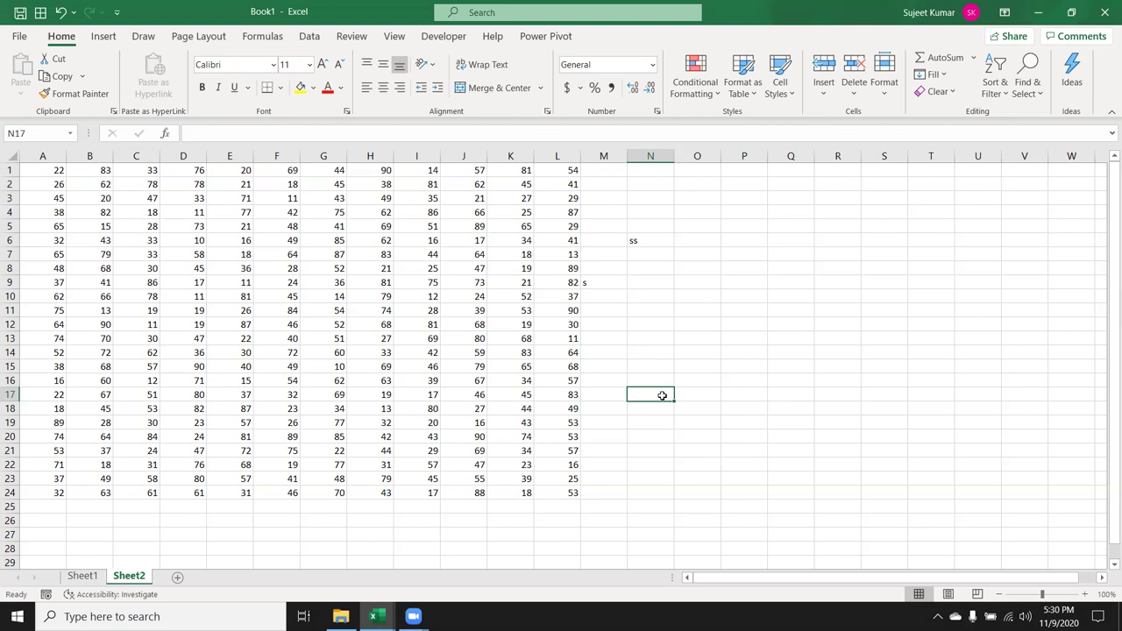
{"action": "left_click", "coordinate": [479, 314]}
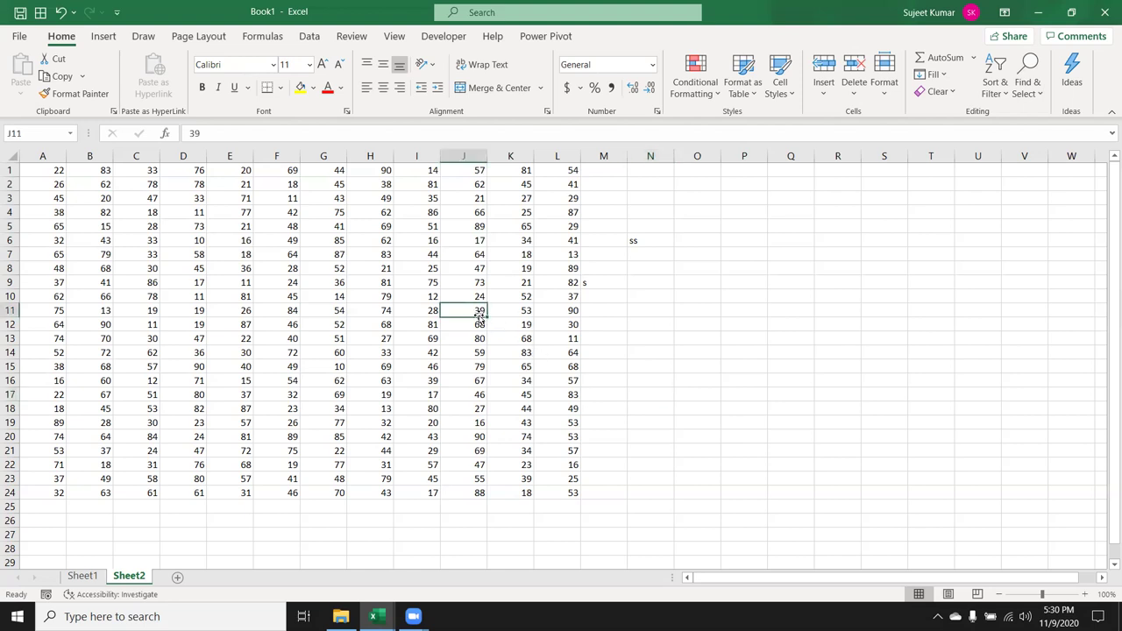
{"action": "key", "text": "ctrl+n"}
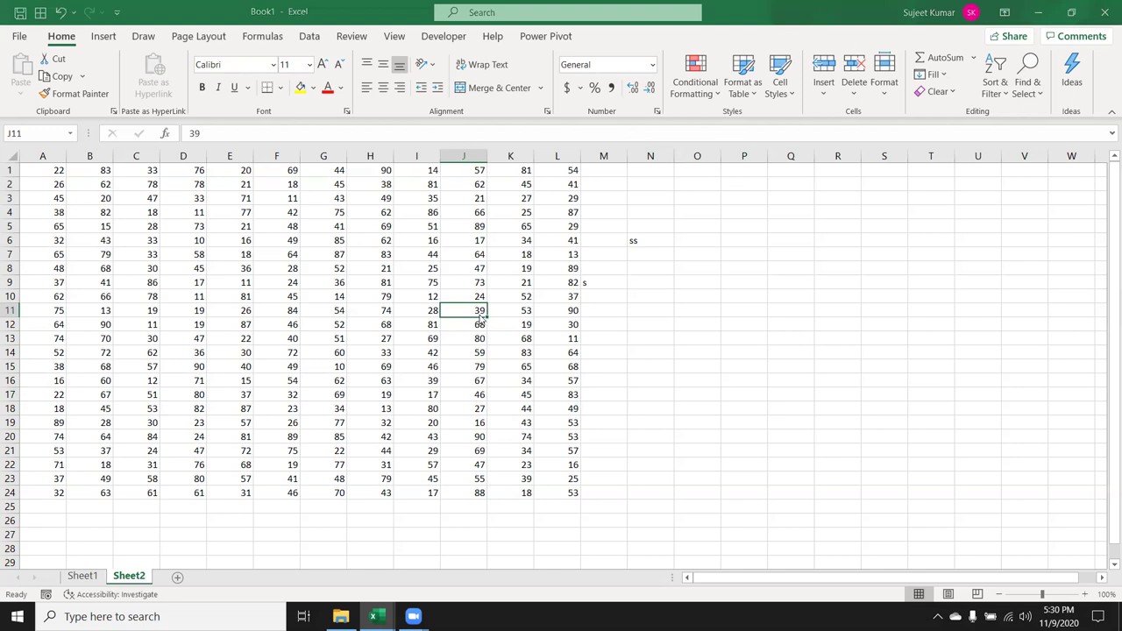
Close the extra Book3 workbook and add Sheet2 through Sheet5 to Book2
{"action": "key", "text": "ctrl+n"}
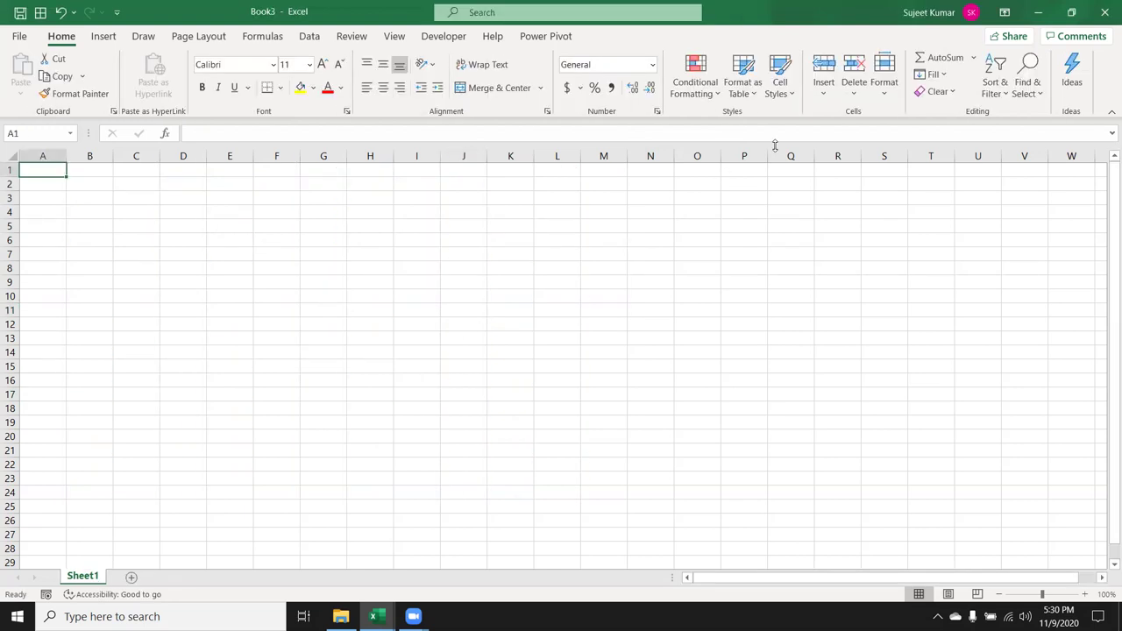
{"action": "left_click", "coordinate": [1105, 13]}
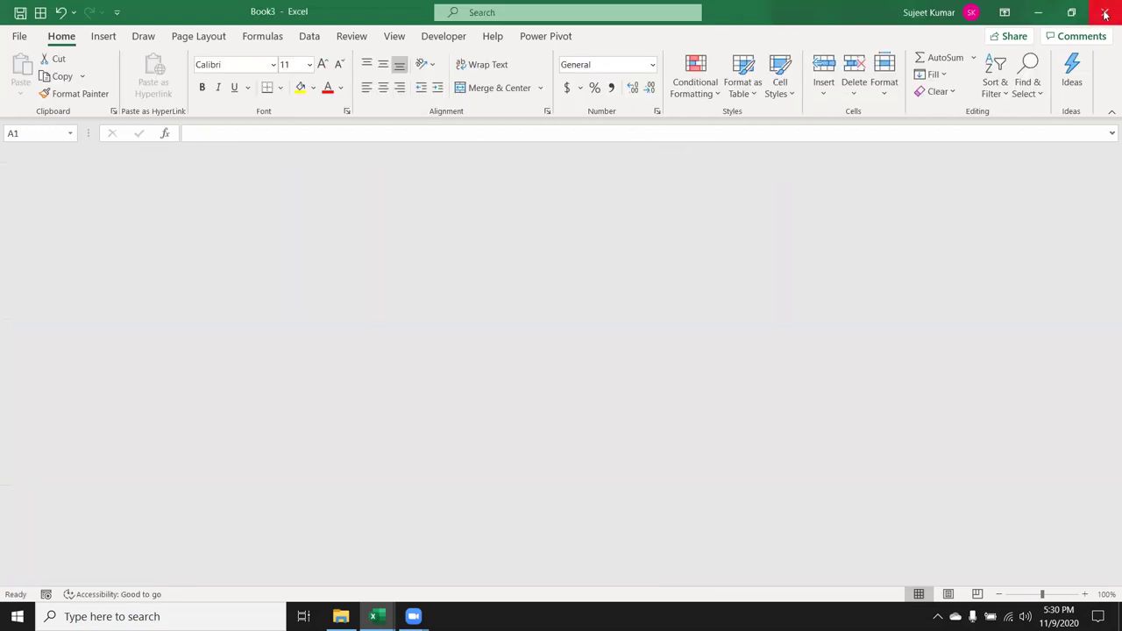
{"action": "left_click", "coordinate": [132, 577]}
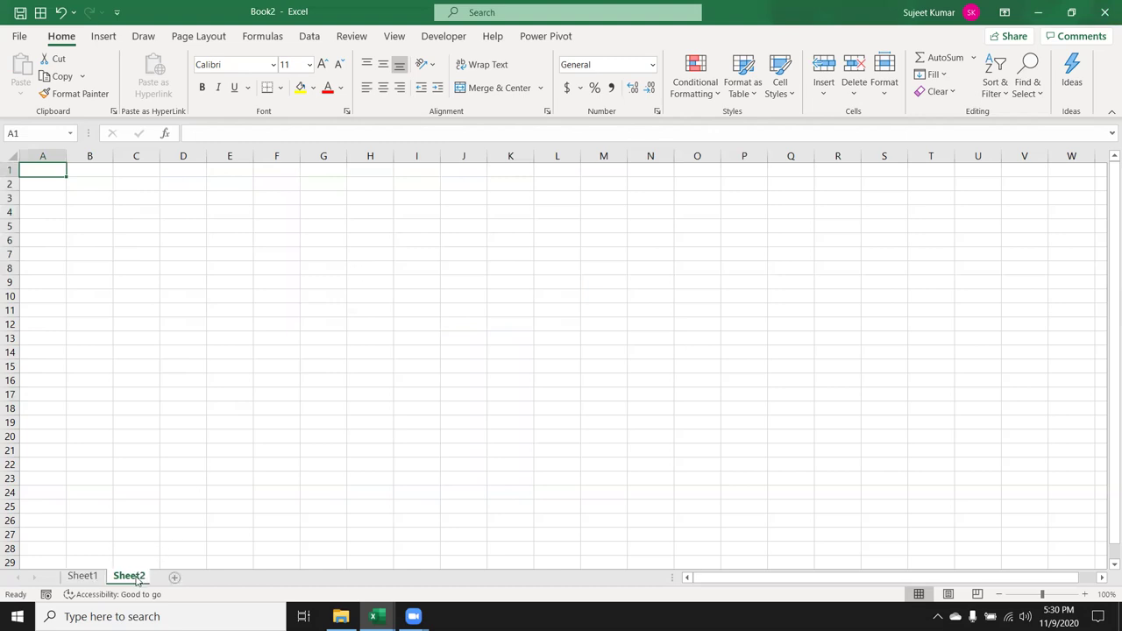
{"action": "left_click", "coordinate": [211, 577]}
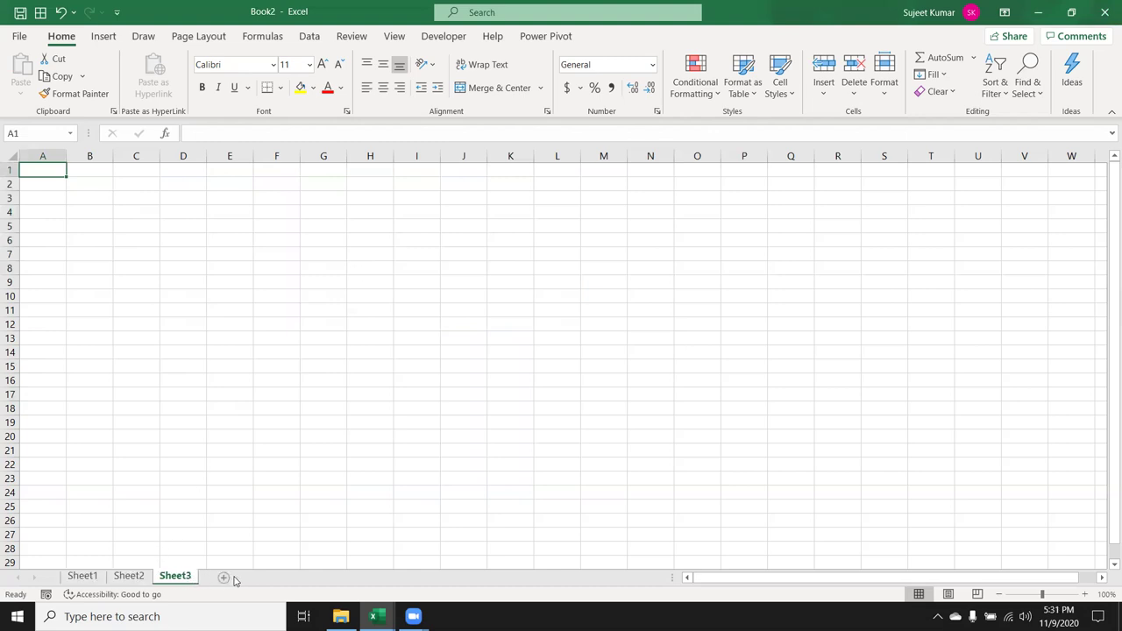
{"action": "left_click", "coordinate": [223, 578]}
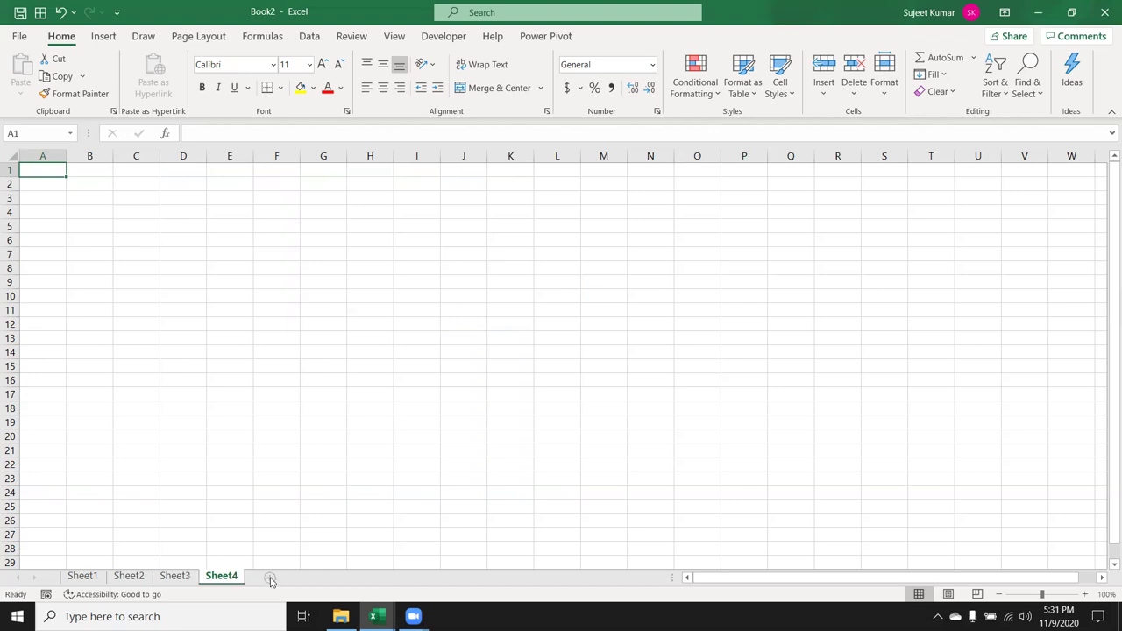
{"action": "left_click", "coordinate": [270, 577]}
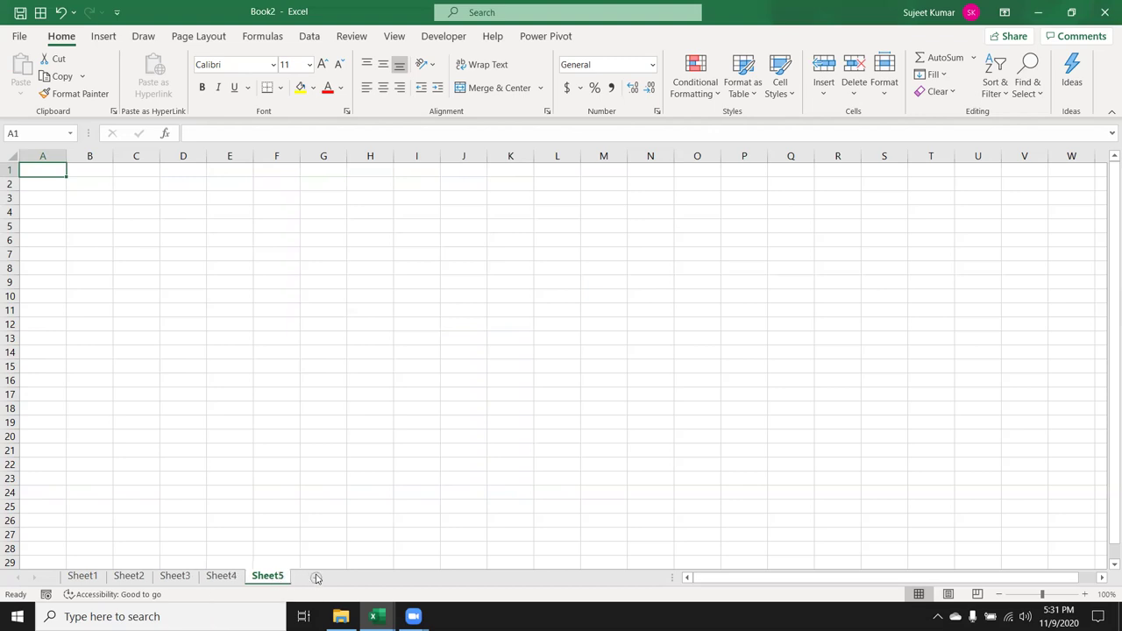
On Sheet1 select A2 and B2, then group Sheet1 through Sheet5
{"action": "left_click", "coordinate": [83, 577]}
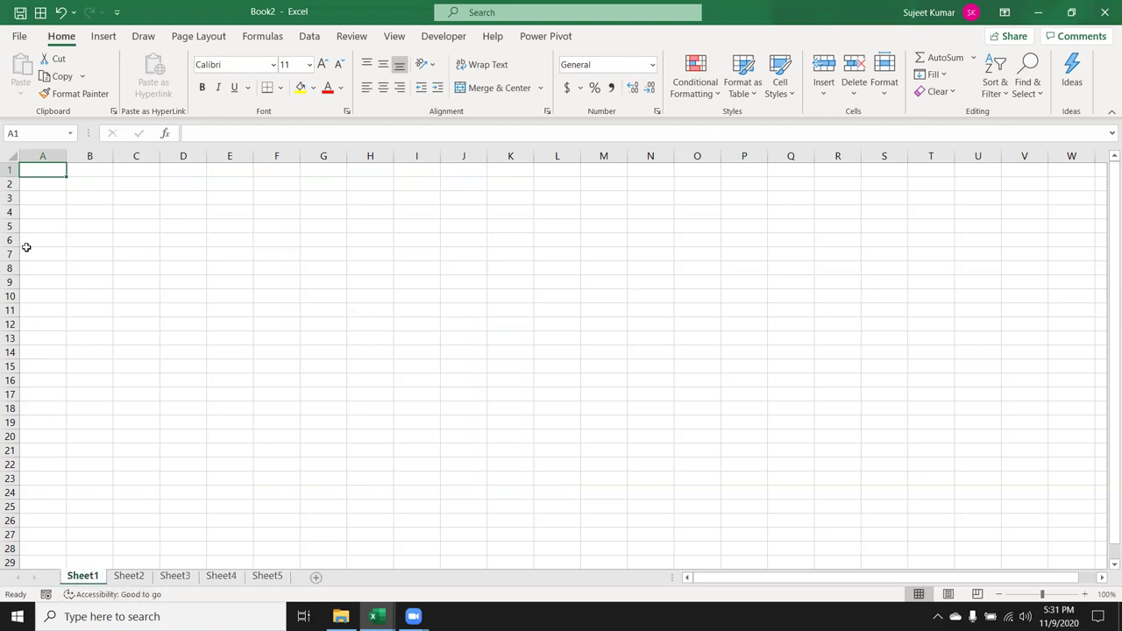
{"action": "left_click", "coordinate": [46, 187]}
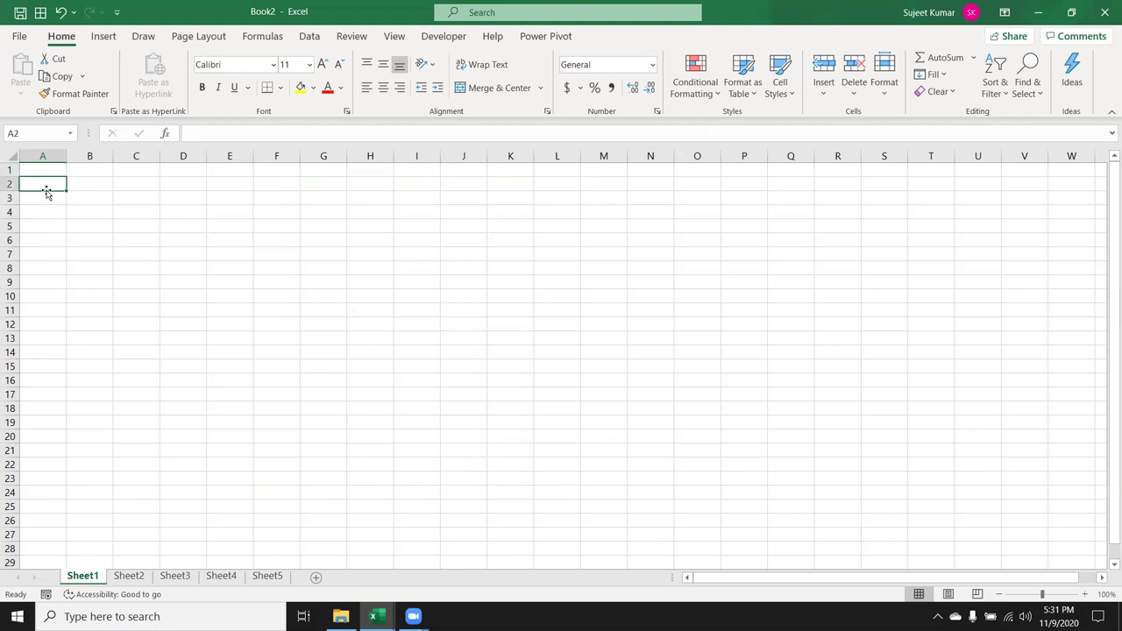
{"action": "left_click", "coordinate": [90, 185]}
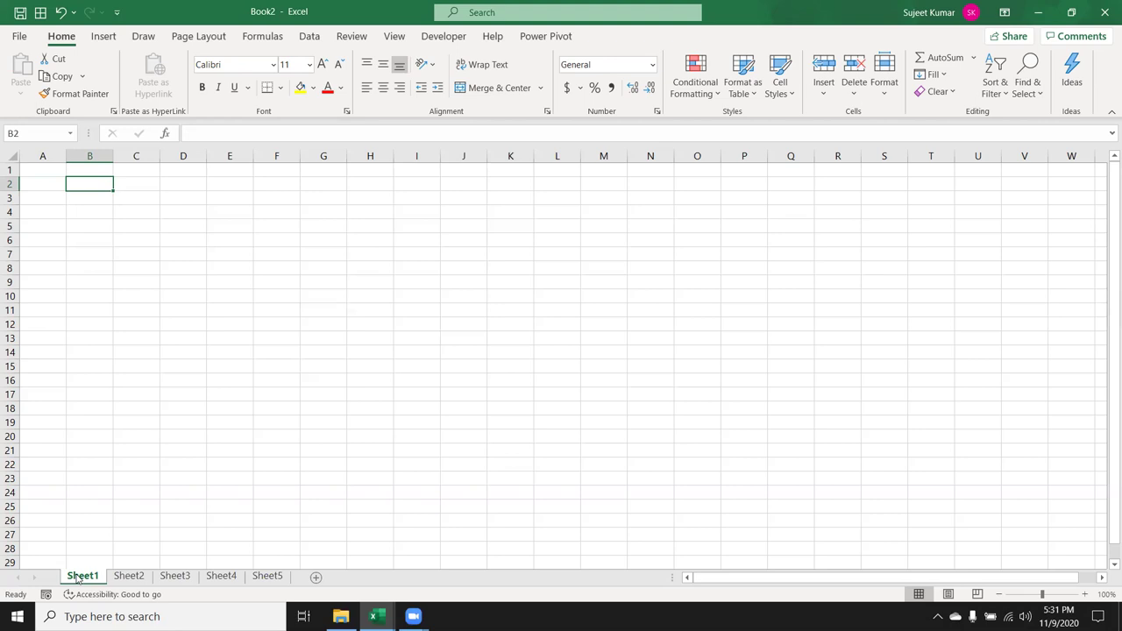
{"action": "left_click", "coordinate": [270, 577], "text": "shift"}
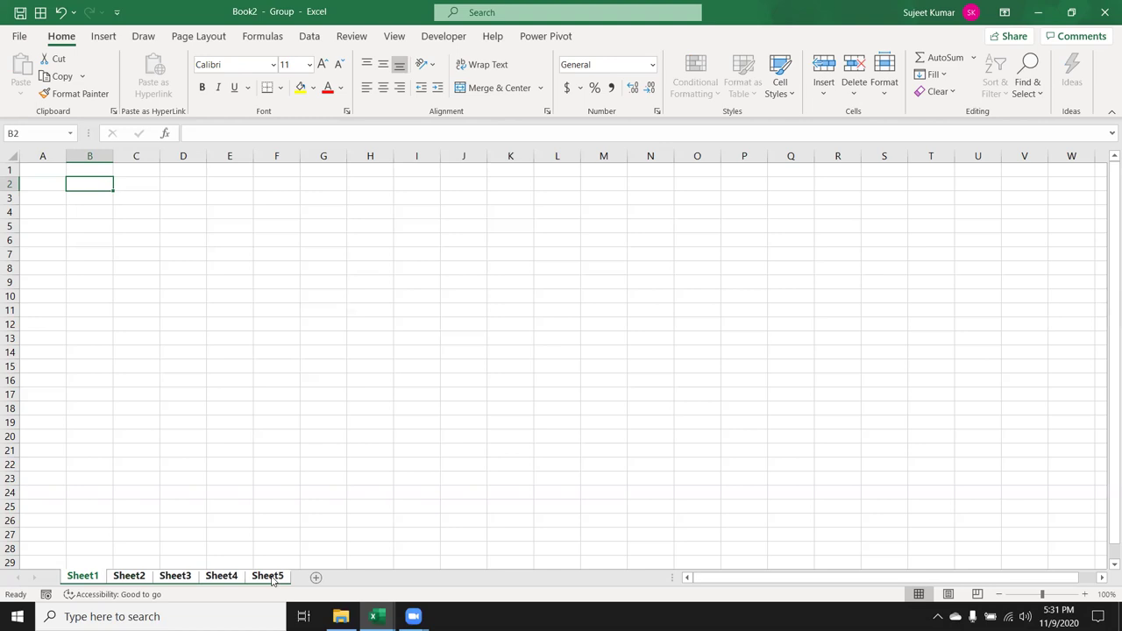
Enter 'Date' in A3 and today's date 11/9/2020 in B3, then select A3:B3
{"action": "left_click", "coordinate": [32, 197]}
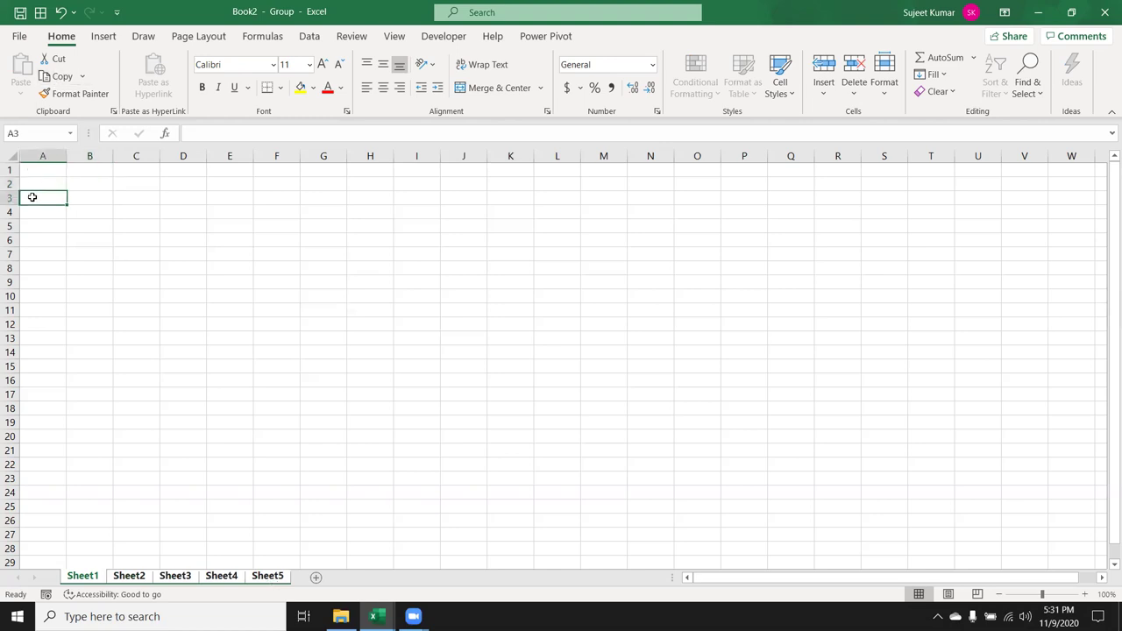
{"action": "type", "text": "Da"}
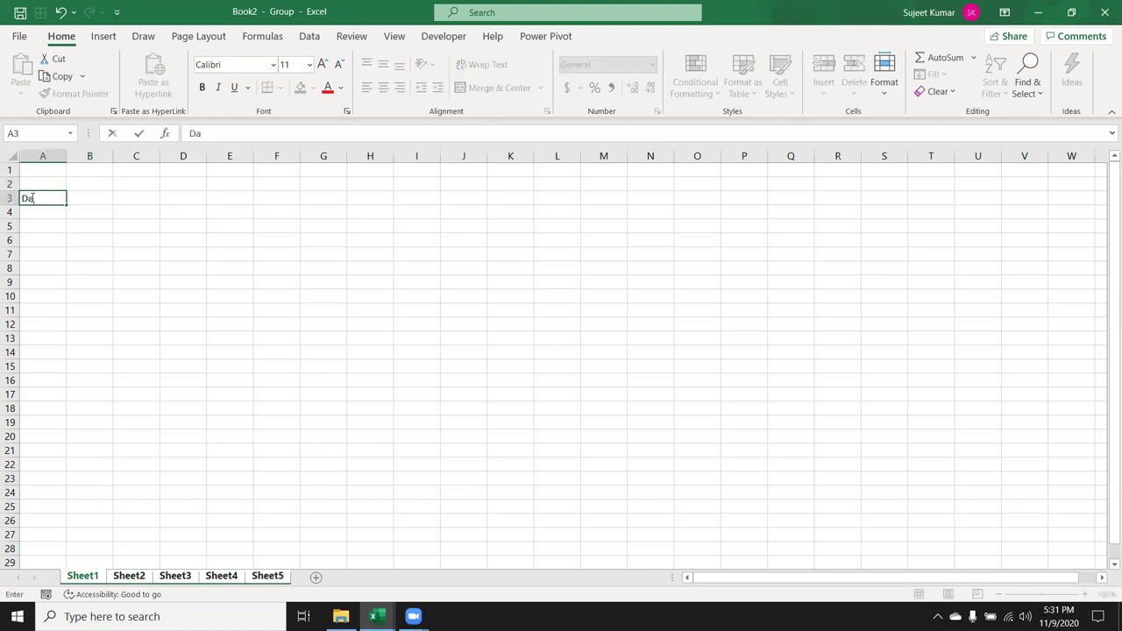
{"action": "type", "text": "te"}
{"action": "key", "text": "Tab"}
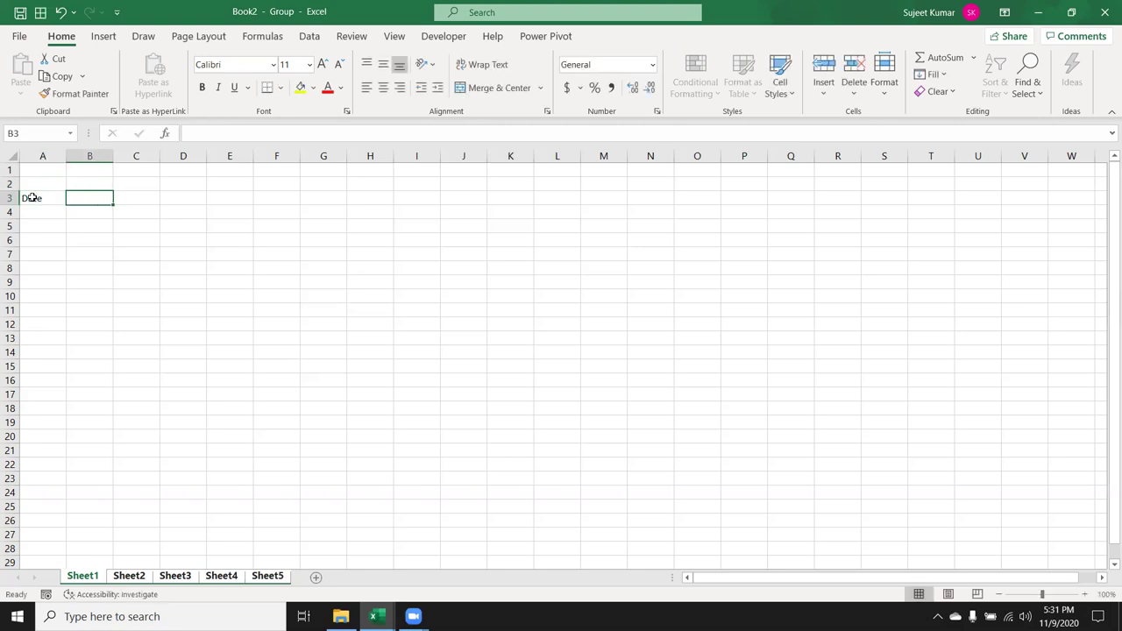
{"action": "key", "text": "ctrl+semicolon"}
{"action": "key", "text": "Return"}
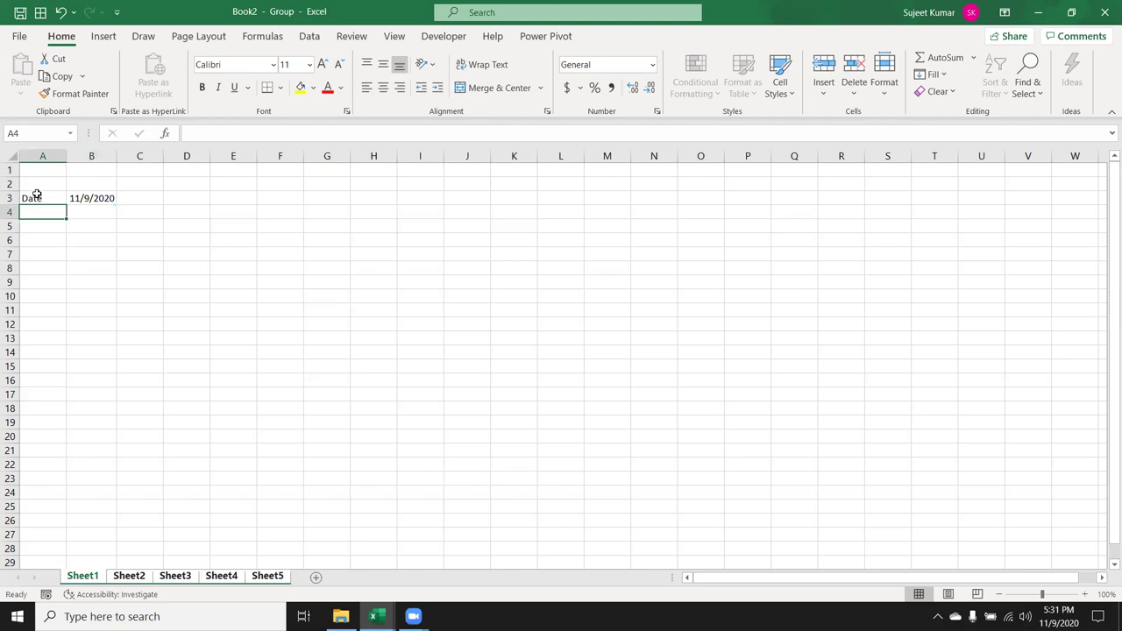
{"action": "left_click_drag", "start_coordinate": [37, 196], "coordinate": [98, 198]}
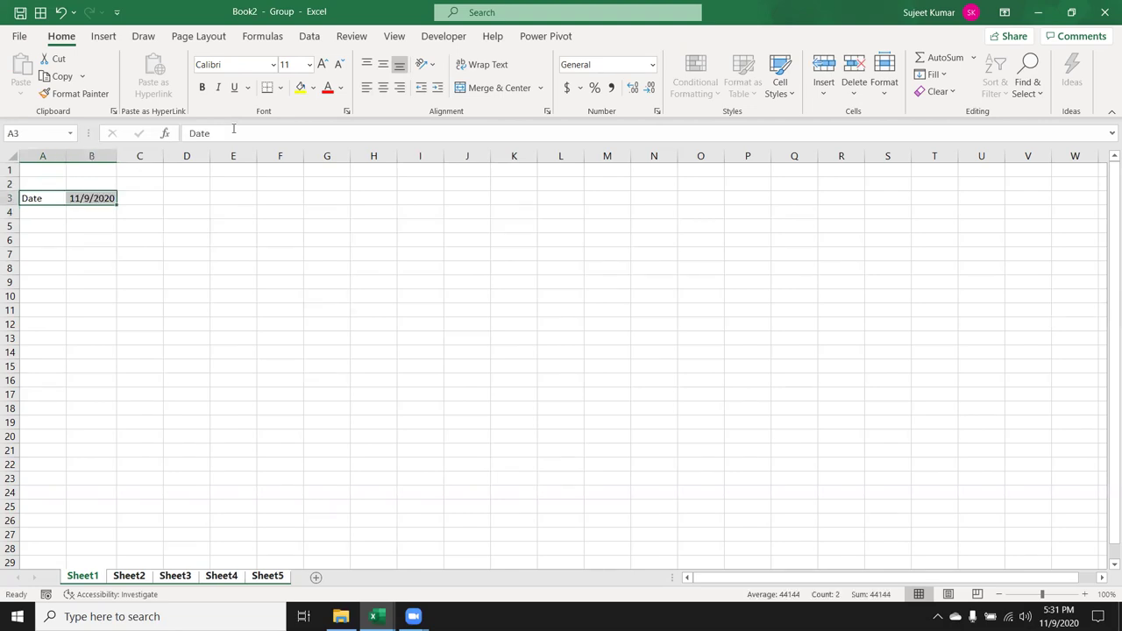
Fill A3:B3 with yellow, then switch to Sheet2 to ungroup the sheets
{"action": "left_click", "coordinate": [299, 90]}
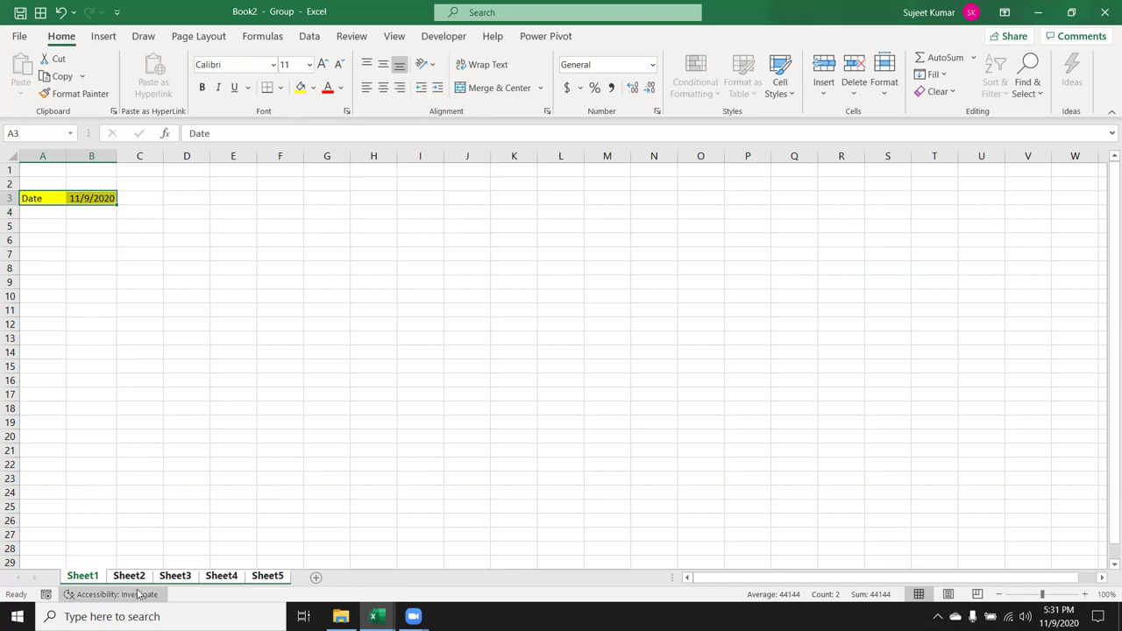
{"action": "left_click", "coordinate": [140, 578]}
Check Sheet3, Sheet4 and Sheet5 for the yellow Date row
{"action": "left_click", "coordinate": [187, 576]}
{"action": "left_click", "coordinate": [214, 576]}
{"action": "left_click", "coordinate": [265, 578]}
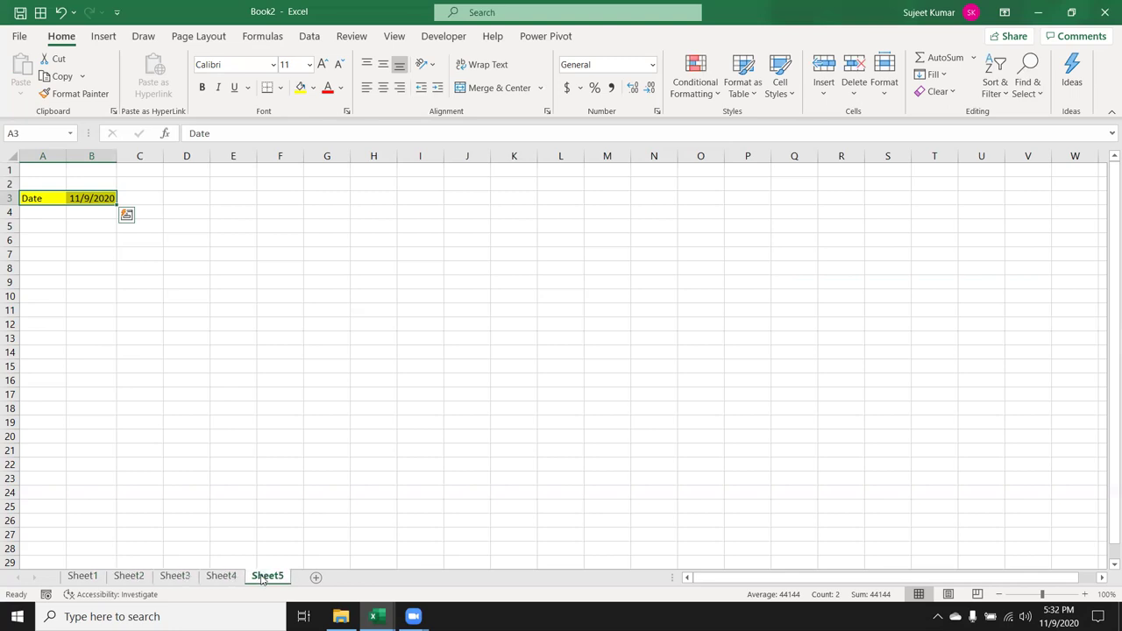
{"action": "left_click", "coordinate": [240, 582]}
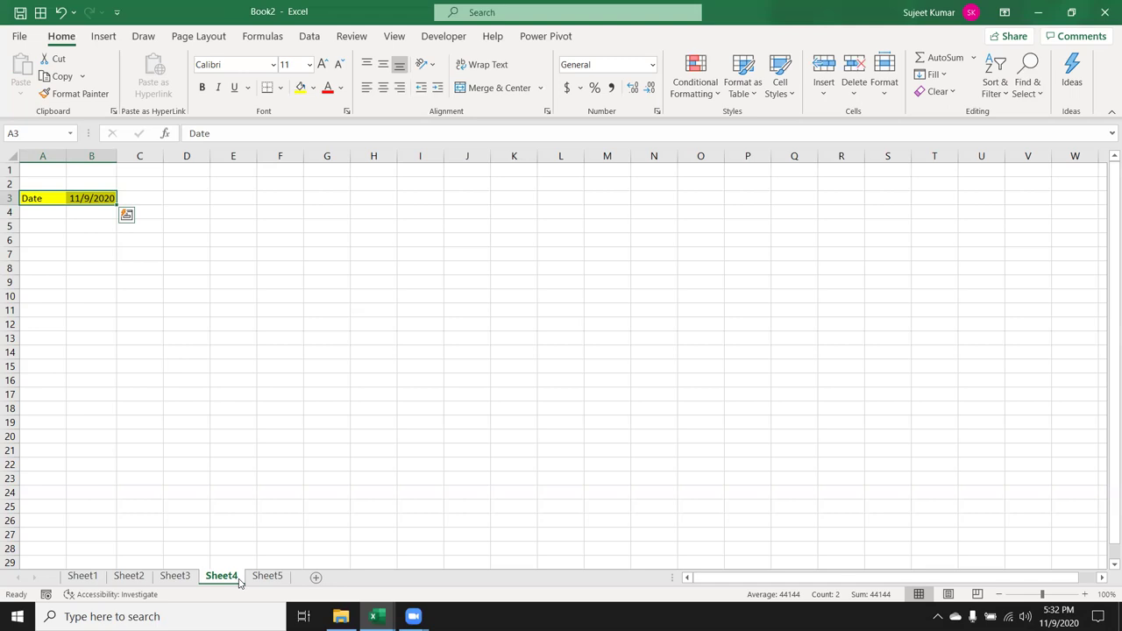
Group Sheet1 with Sheet3 and Sheet5, and select cell A6
{"action": "left_click", "coordinate": [83, 576]}
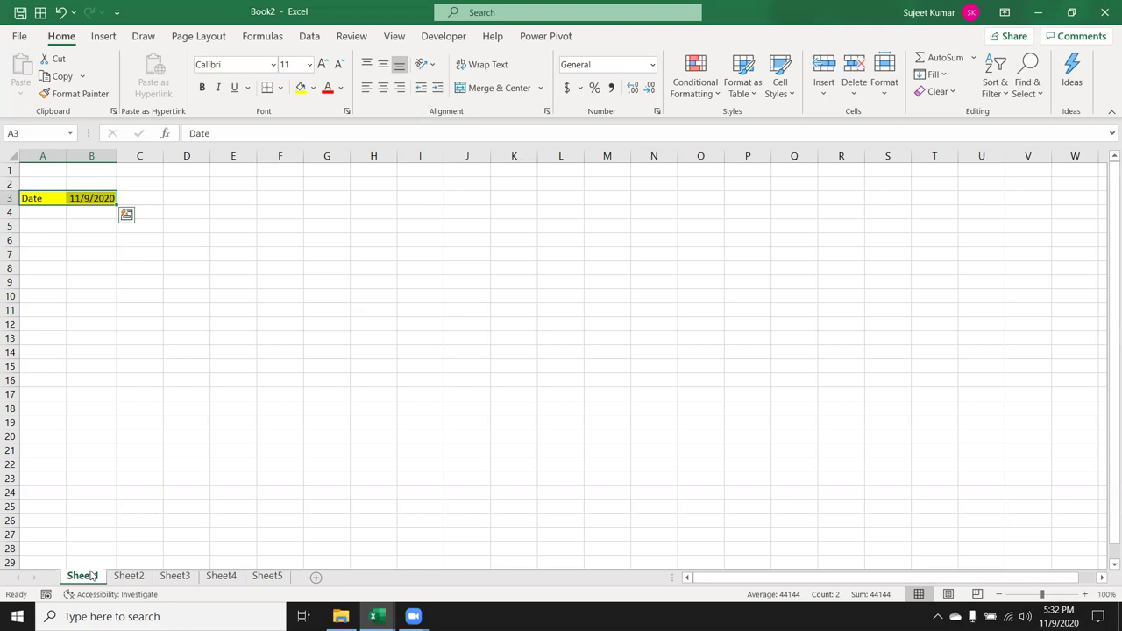
{"action": "left_click", "coordinate": [36, 210]}
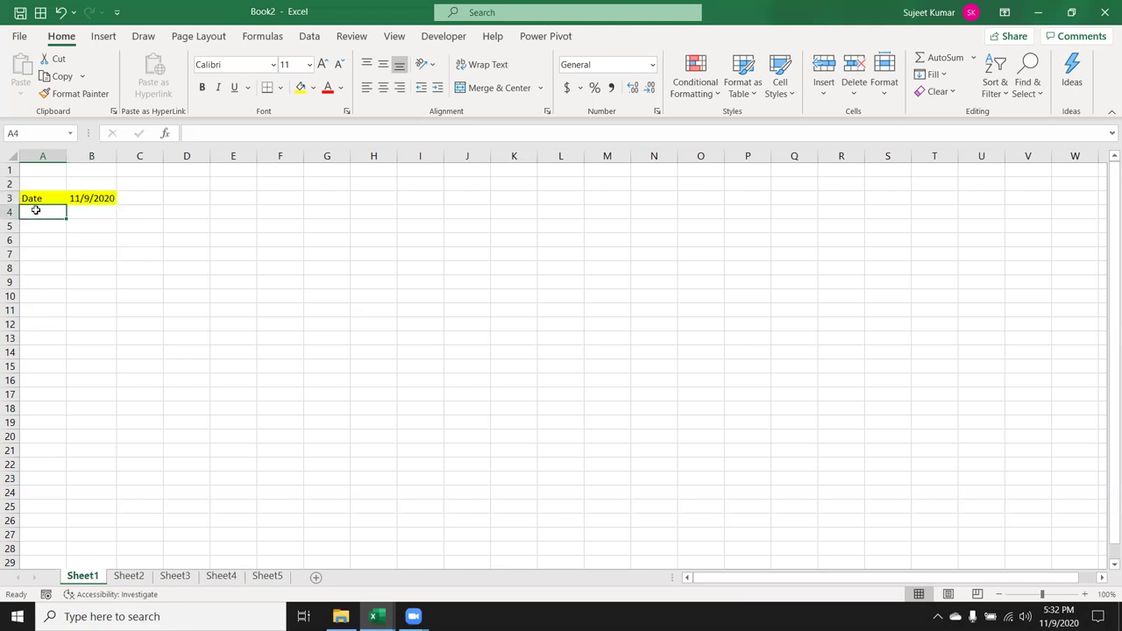
{"action": "left_click", "coordinate": [180, 577], "text": "ctrl"}
{"action": "left_click", "coordinate": [268, 577], "text": "ctrl"}
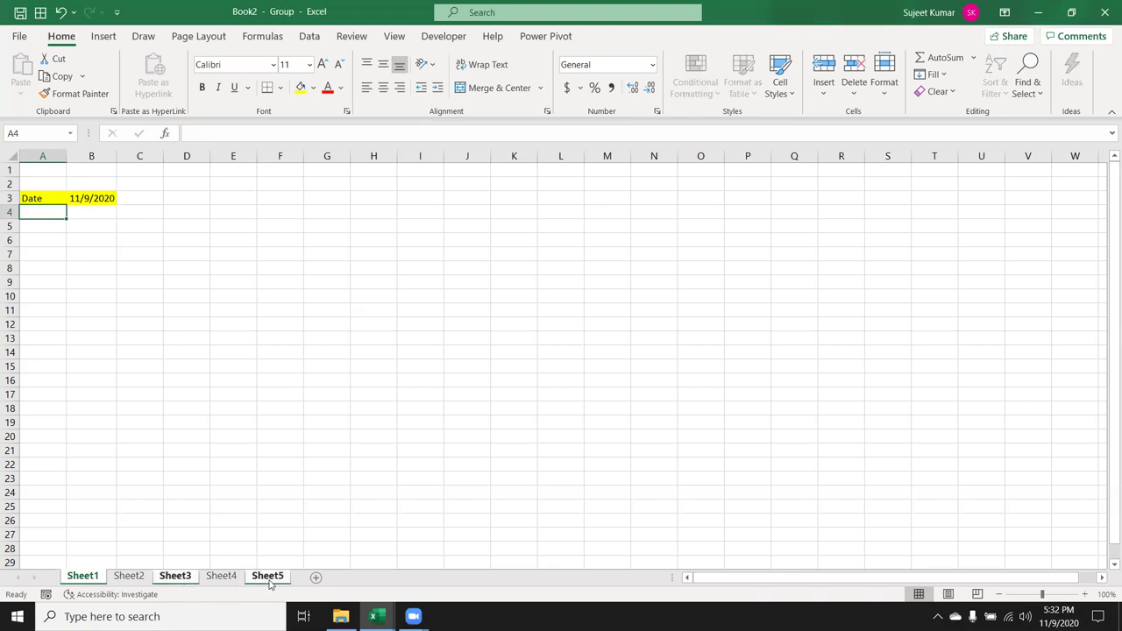
{"action": "left_click", "coordinate": [54, 239]}
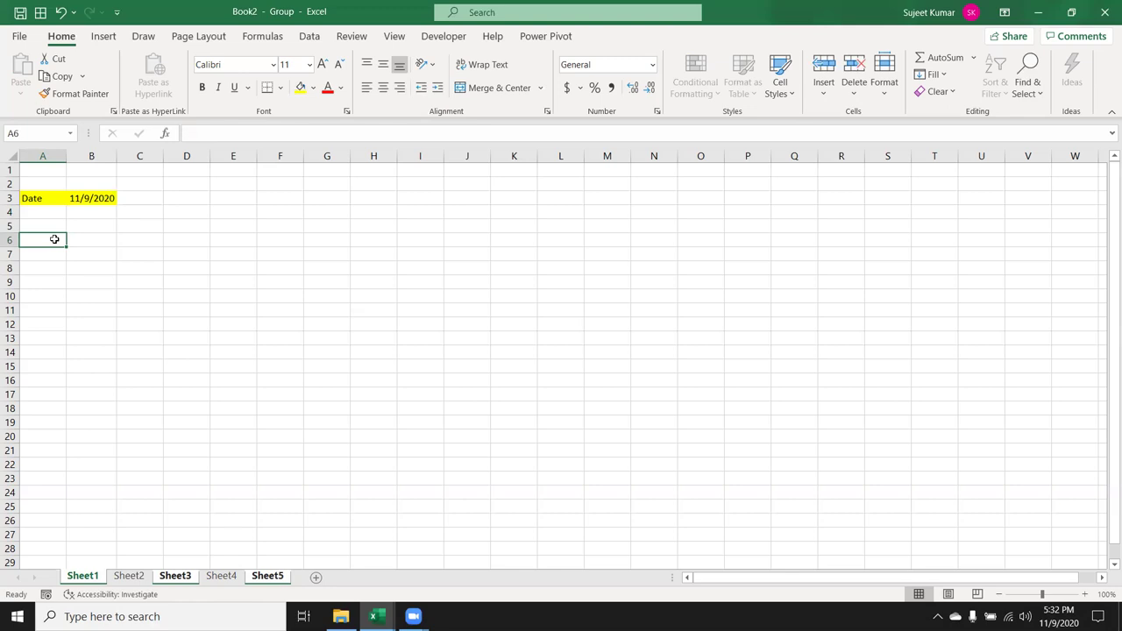
Enter 'Time' in A6 and the current time, 5:32 PM, in B6
{"action": "type", "text": "T"}
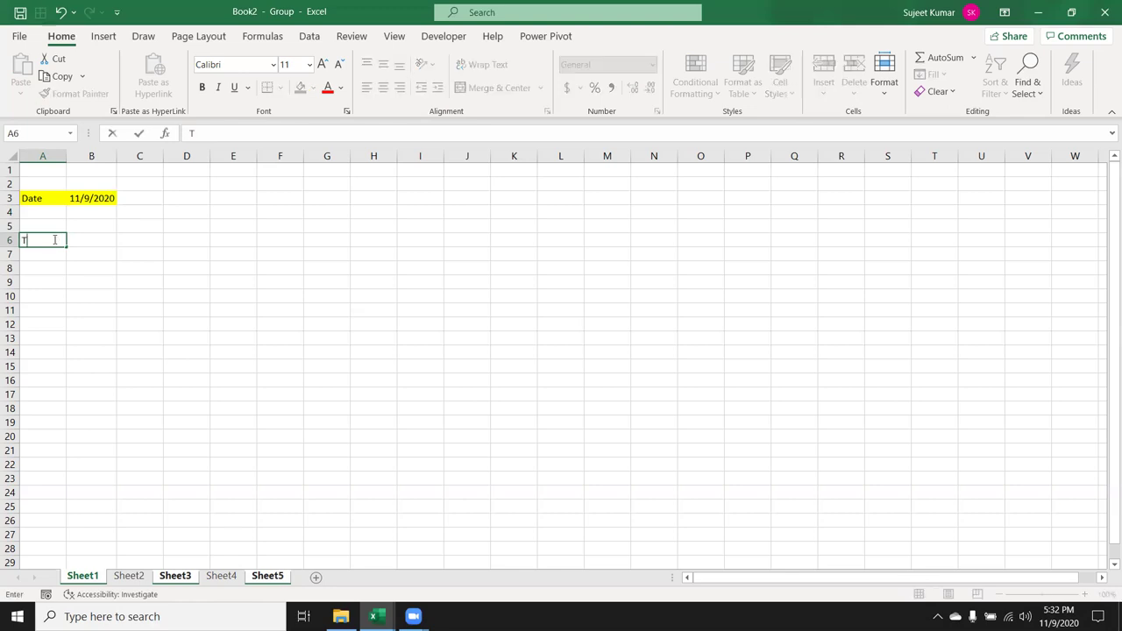
{"action": "type", "text": "im"}
{"action": "type", "text": "e"}
{"action": "key", "text": "Tab"}
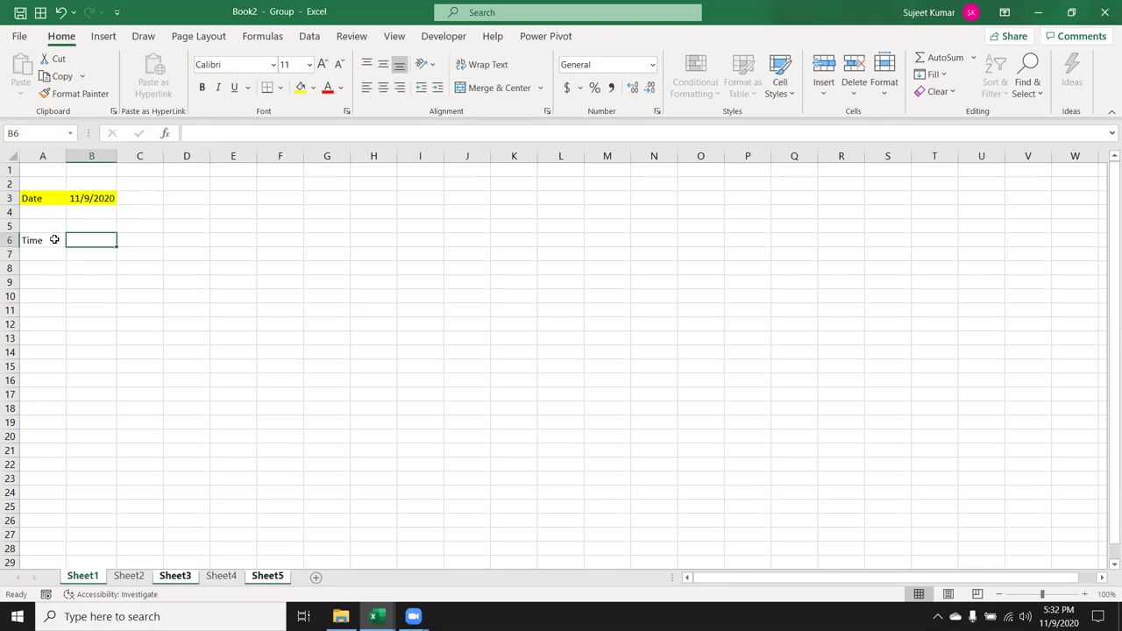
{"action": "key", "text": "ctrl+shift+semicolon"}
{"action": "key", "text": "Return"}
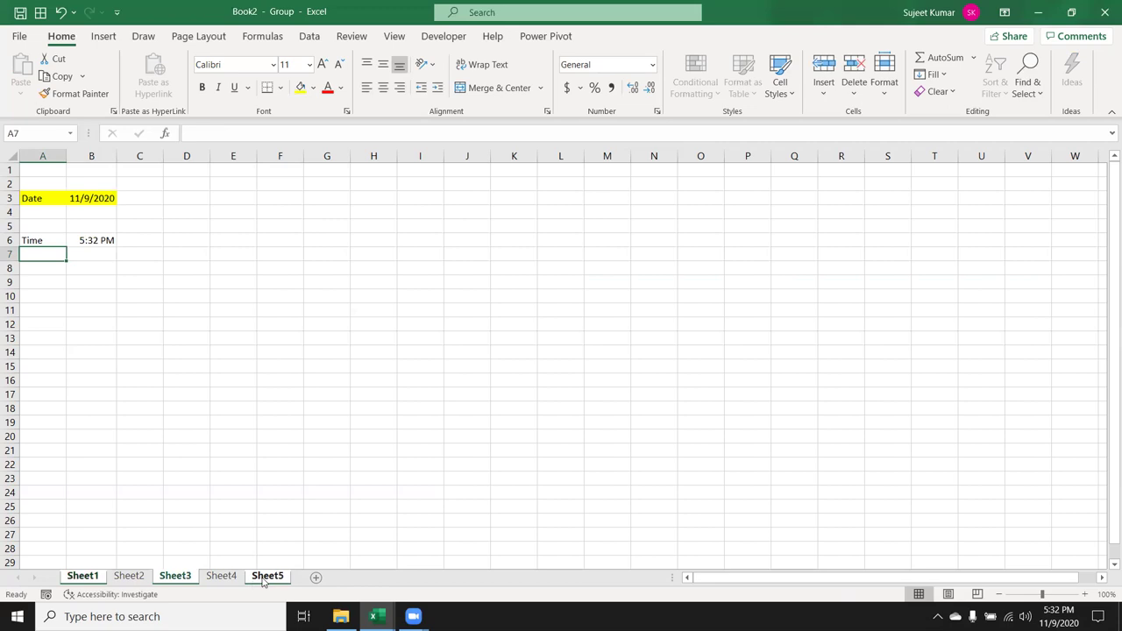
Confirm Sheet4 lacks the Time entries, then regroup Sheet1 with Sheet3
{"action": "left_click", "coordinate": [223, 577], "text": "ctrl"}
{"action": "left_click", "coordinate": [223, 576]}
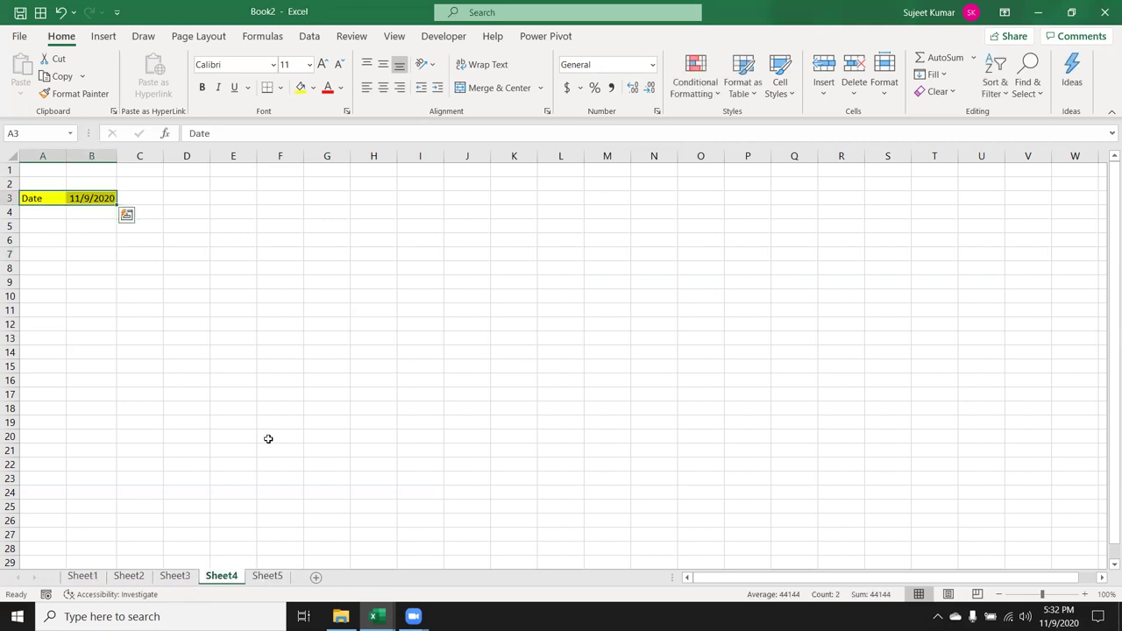
{"action": "left_click", "coordinate": [92, 564]}
{"action": "left_click", "coordinate": [82, 576]}
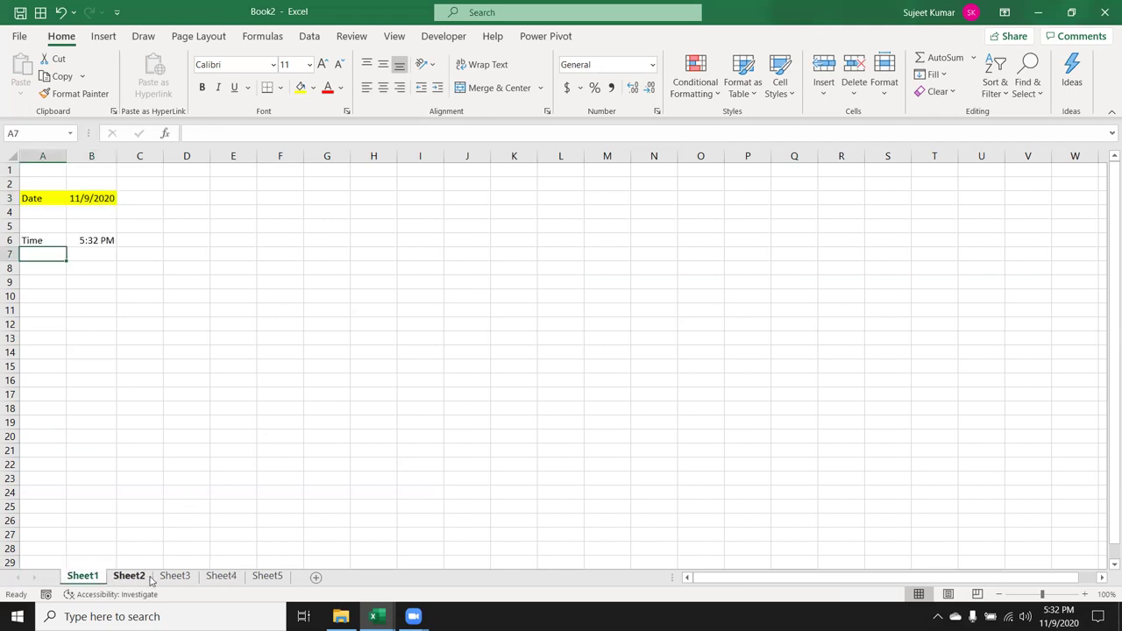
{"action": "left_click", "coordinate": [174, 576], "text": "ctrl"}
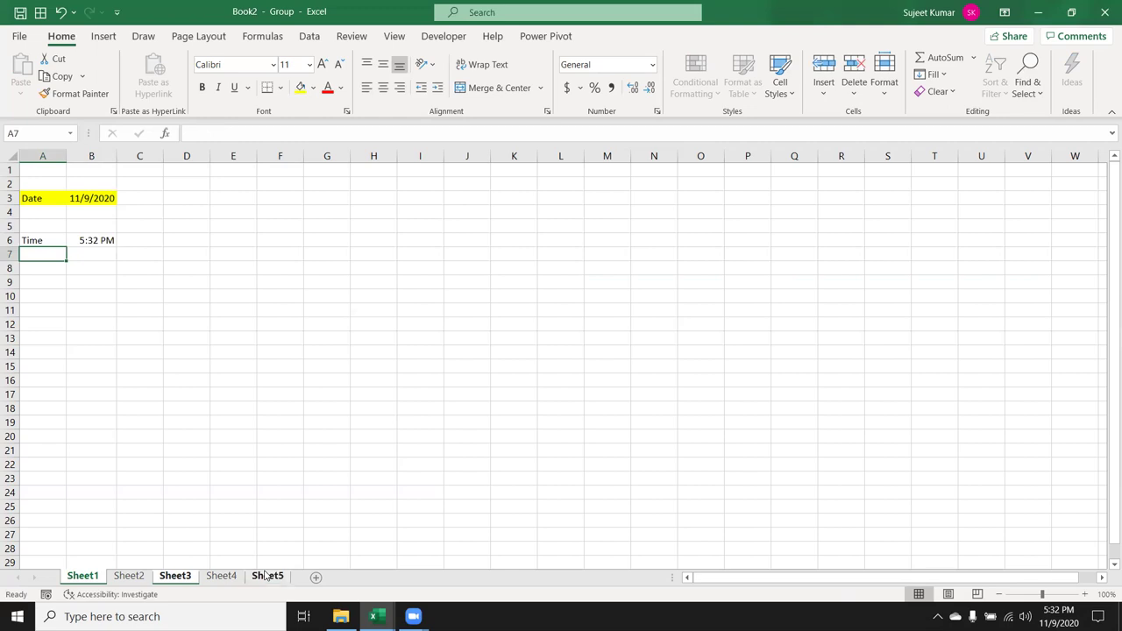
{"action": "left_click", "coordinate": [282, 447]}
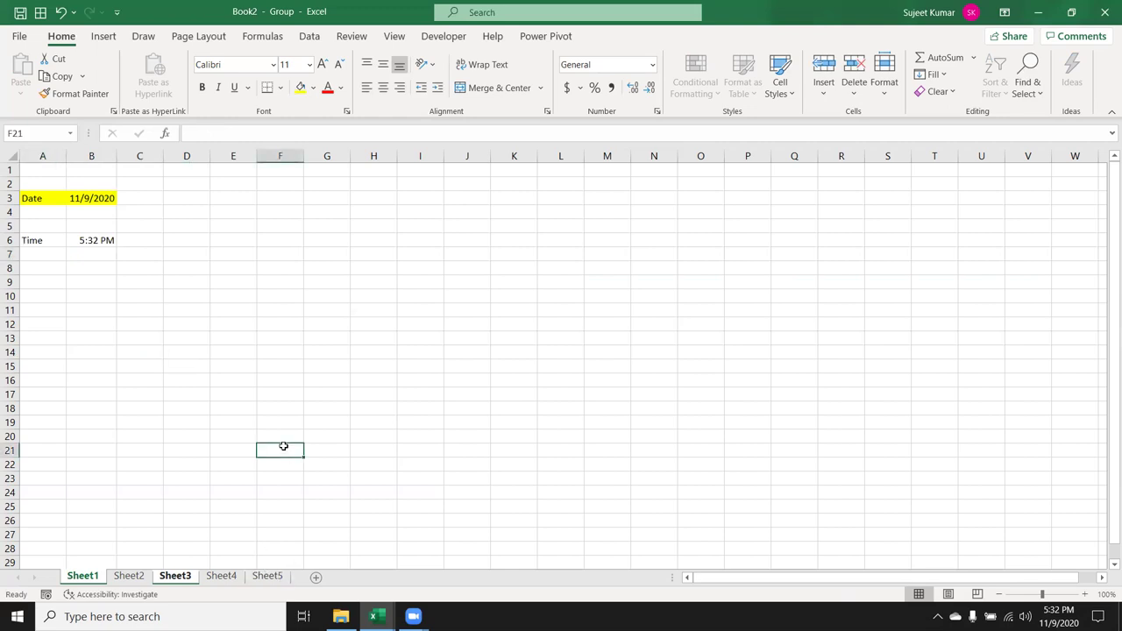
Close Book2 without saving and add a blank Sheet3 to Book1, selecting E4
{"action": "left_click", "coordinate": [1103, 12]}
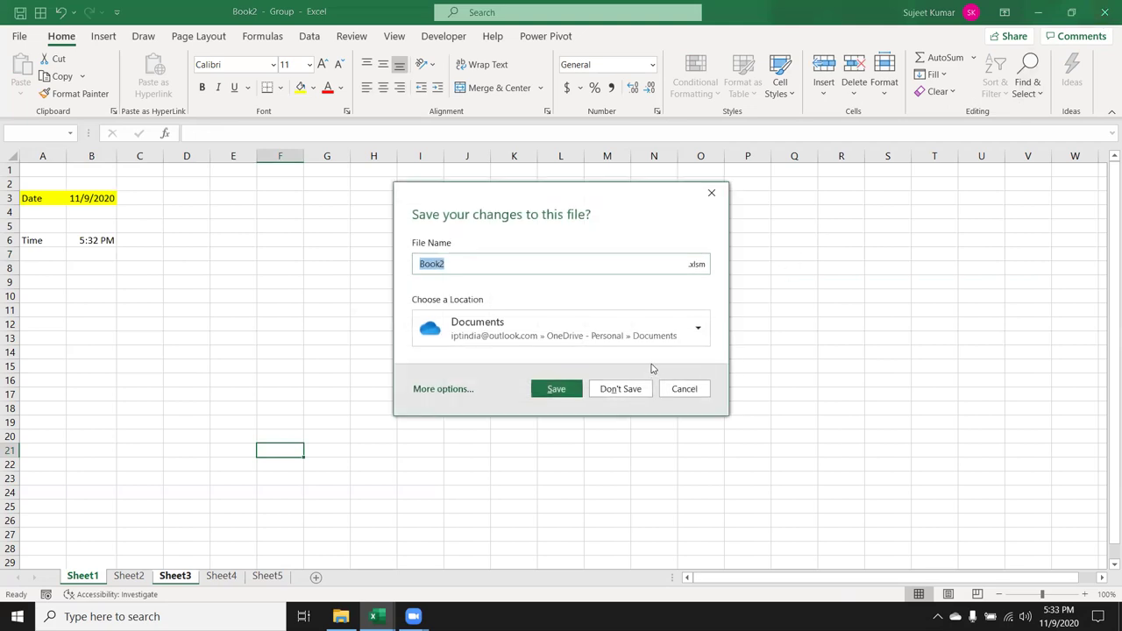
{"action": "left_click", "coordinate": [621, 389]}
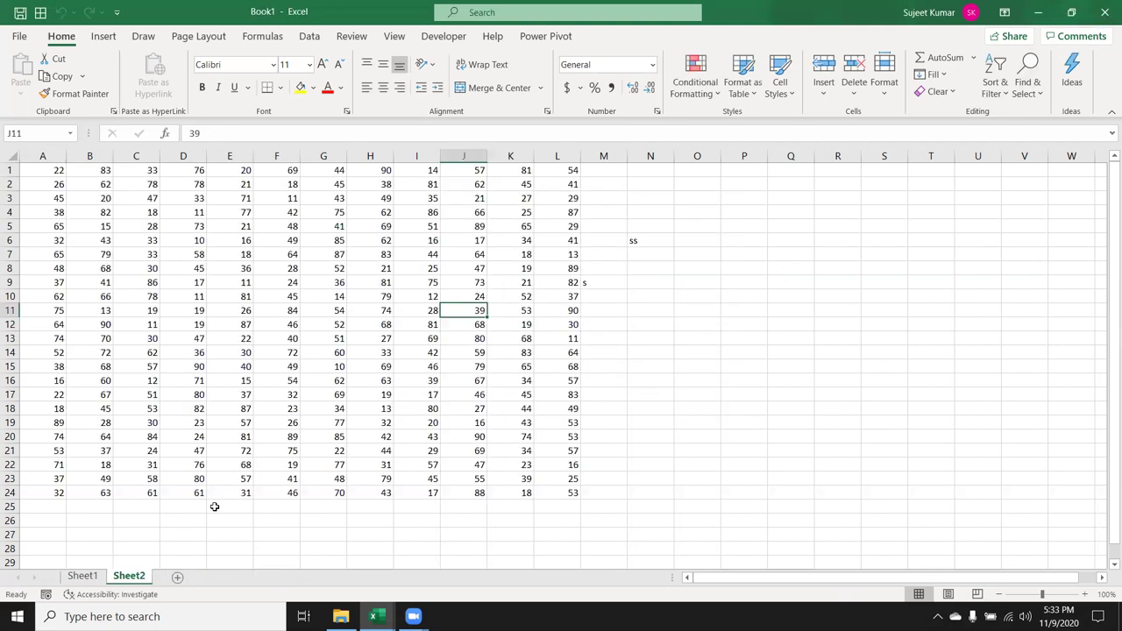
{"action": "left_click", "coordinate": [178, 578]}
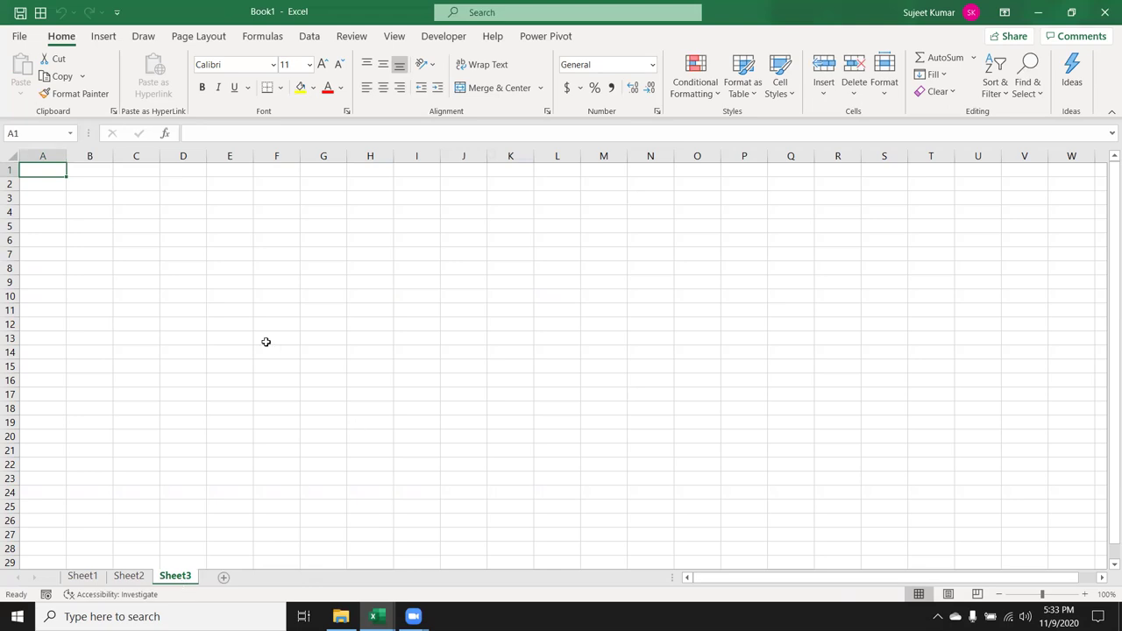
{"action": "left_click", "coordinate": [230, 215]}
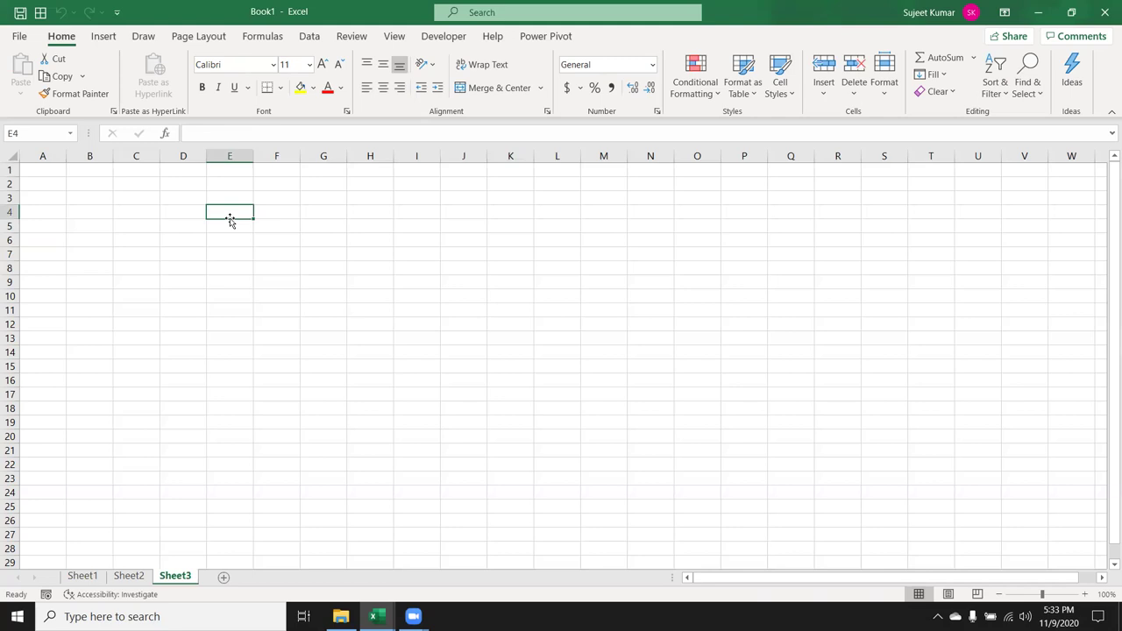
Enter the formula =+SUM(B2:D2) in E4
{"action": "type", "text": "="}
{"action": "key", "text": "BackSpace"}
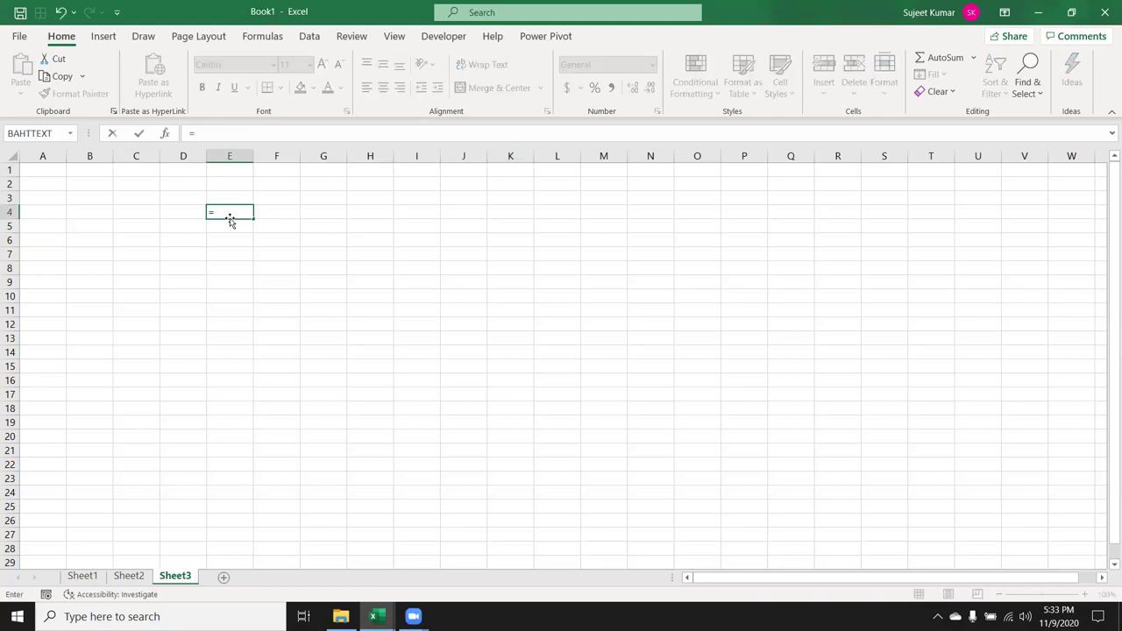
{"action": "type", "text": "+"}
{"action": "type", "text": "sum"}
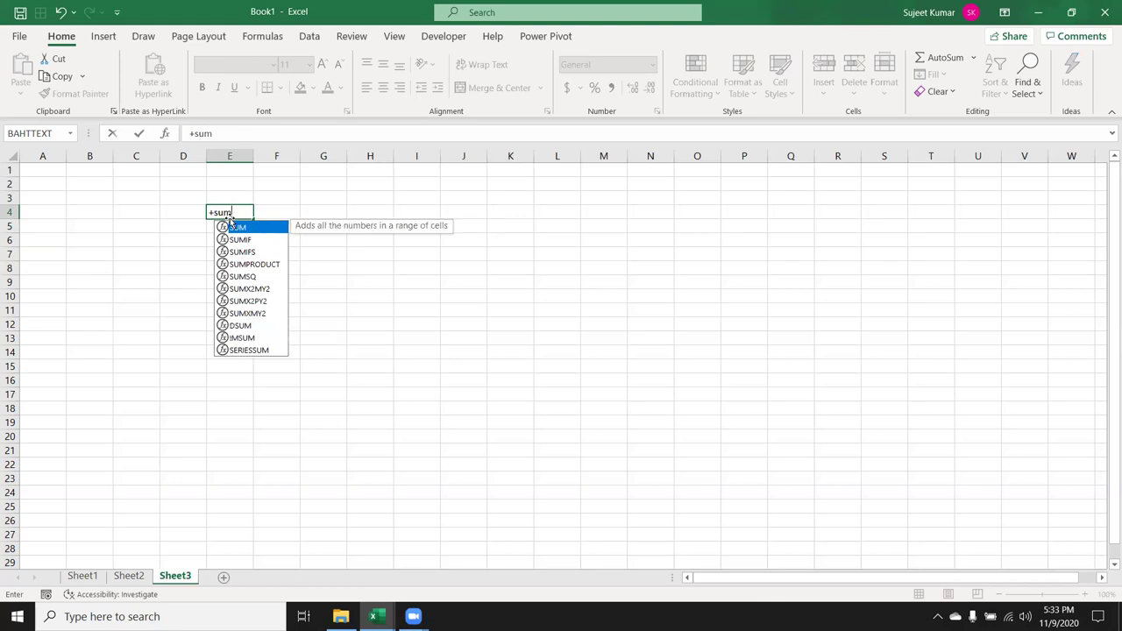
{"action": "key", "text": "Tab"}
{"action": "key", "text": "Up"}
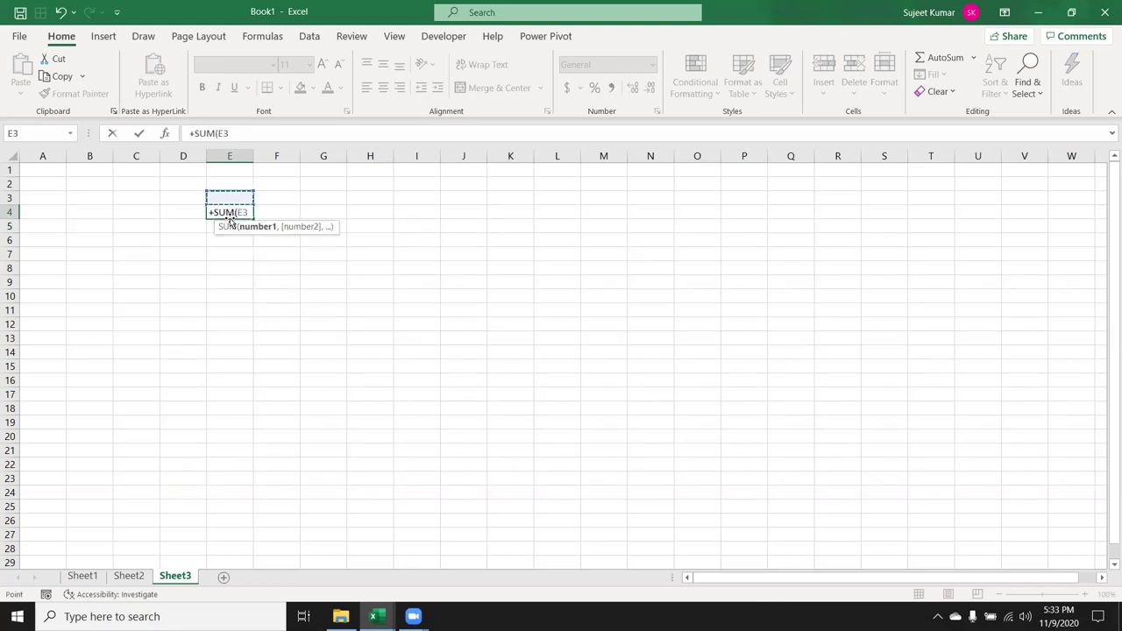
{"action": "key", "text": "Up"}
{"action": "key", "text": "Left"}
{"action": "key", "text": "Left"}
{"action": "key", "text": "Left"}
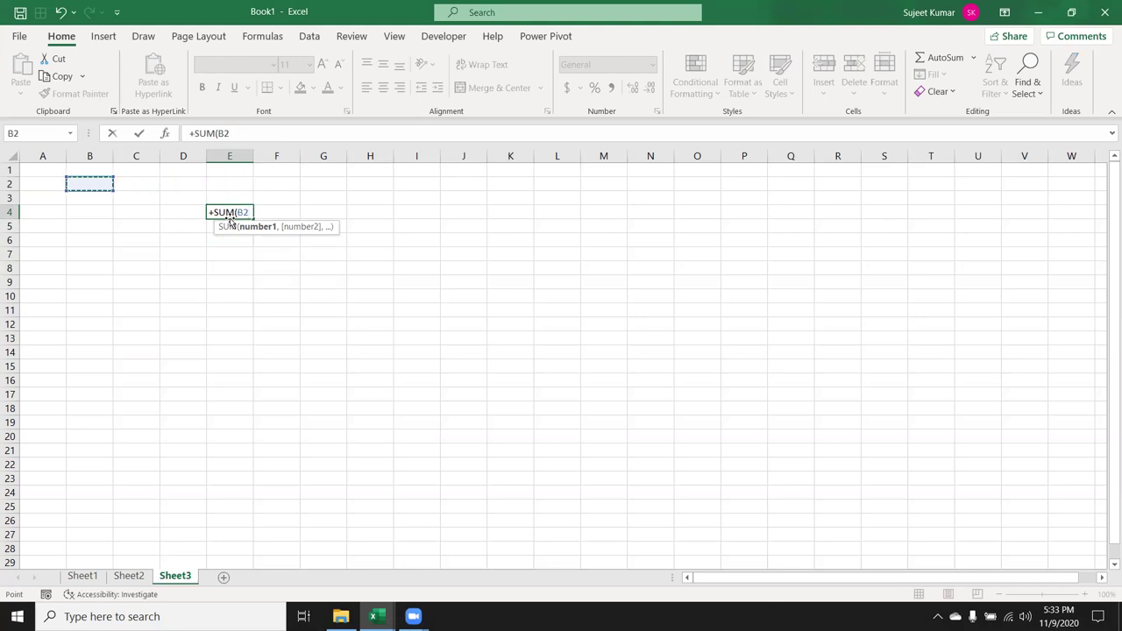
{"action": "key", "text": "shift+Right"}
{"action": "key", "text": "shift+Right"}
{"action": "key", "text": "Return"}
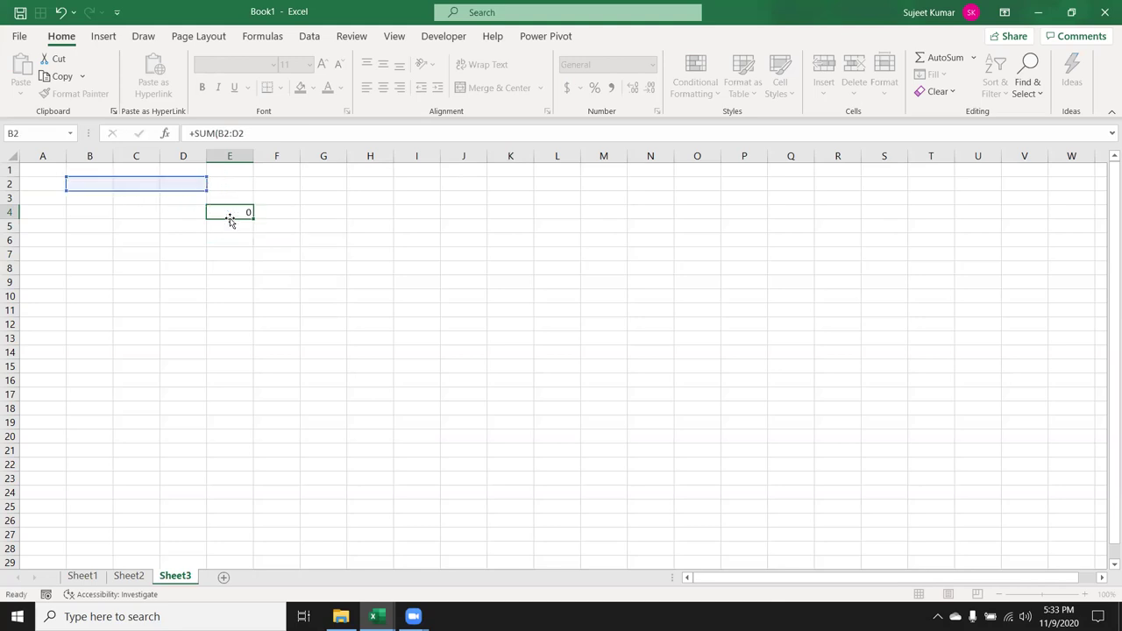
Edit the E4 formula, then delete it to leave Sheet3 blank
{"action": "key", "text": "Up"}
{"action": "double_click", "coordinate": [237, 212]}
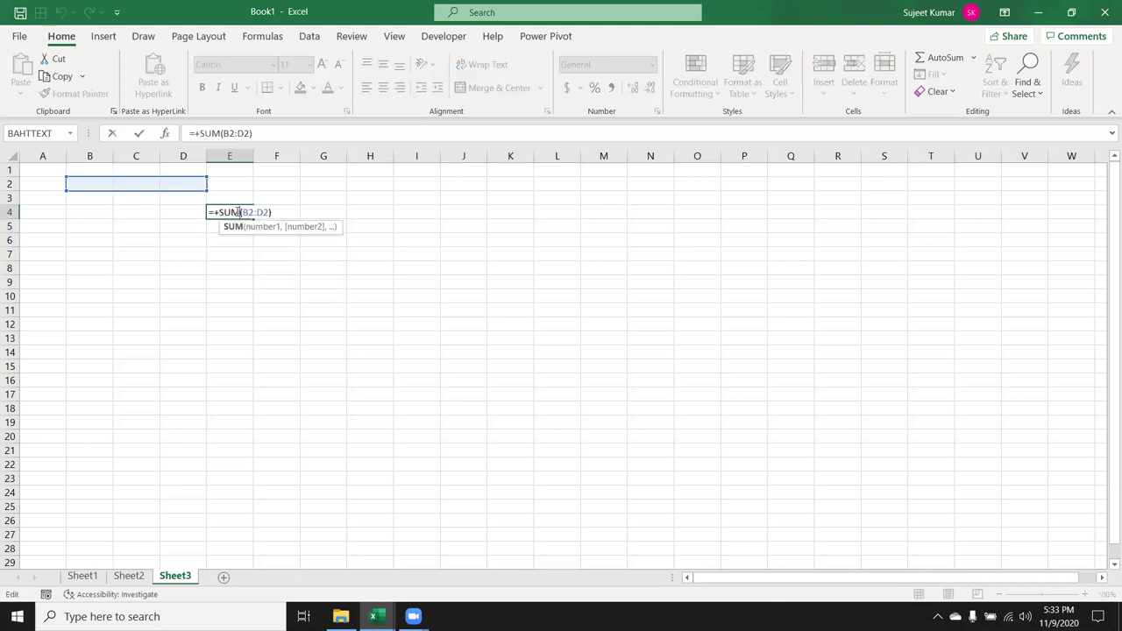
{"action": "left_click", "coordinate": [214, 212]}
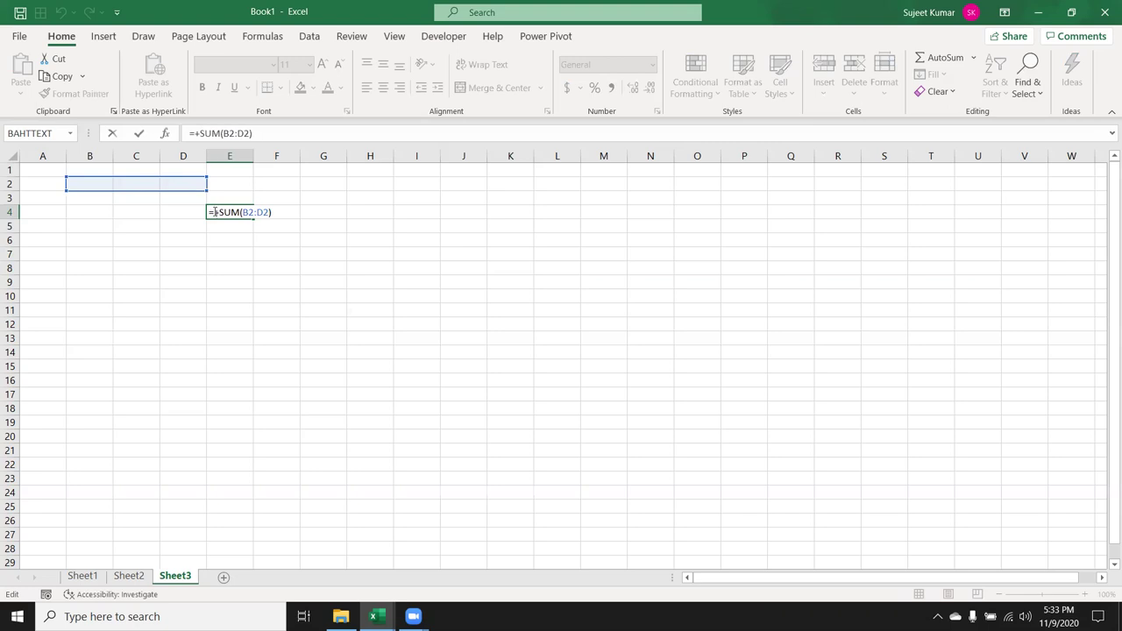
{"action": "key", "text": "Return"}
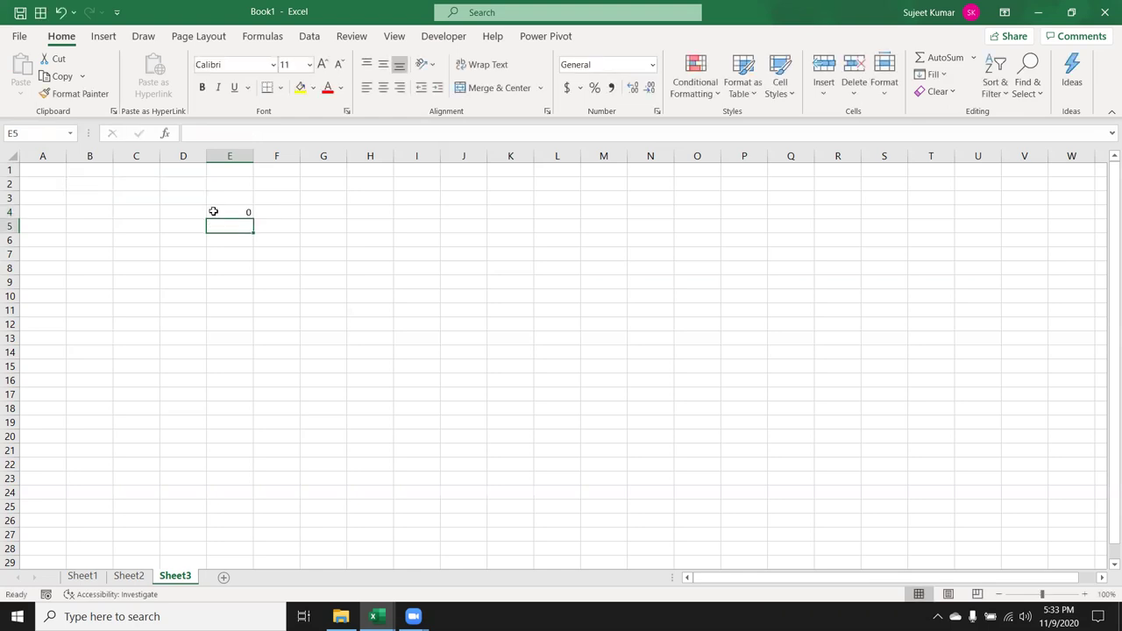
{"action": "left_click", "coordinate": [213, 211]}
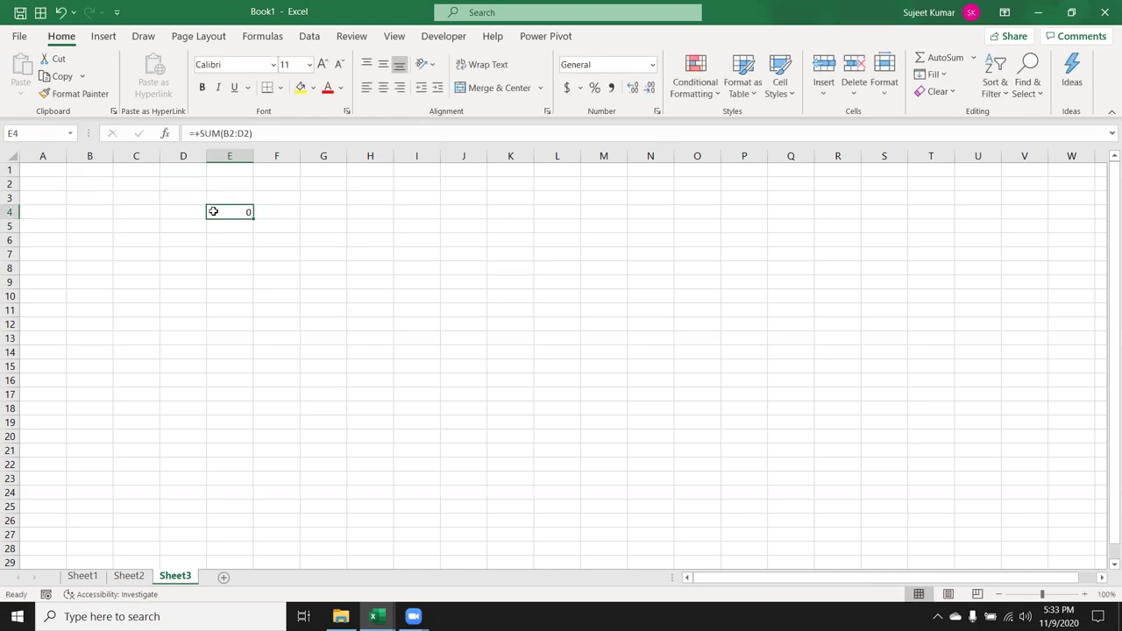
{"action": "key", "text": "Delete"}
{"action": "left_click", "coordinate": [71, 196]}
{"action": "key", "text": "Up"}
{"action": "key", "text": "Right"}
{"action": "key", "text": "Right"}
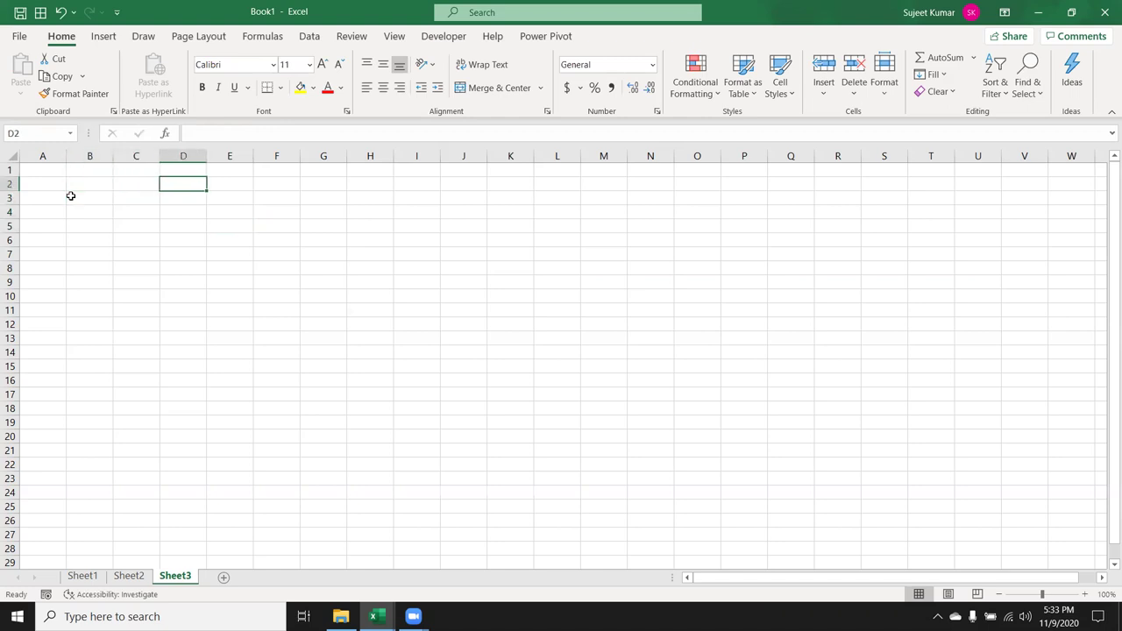
Enter 85, 36, 52, 11, 85, 47, 65, 96 and 25 down A1:A9, then select B1
{"action": "key", "text": "Up"}
{"action": "key", "text": "Left"}
{"action": "key", "text": "Left"}
{"action": "key", "text": "Left"}
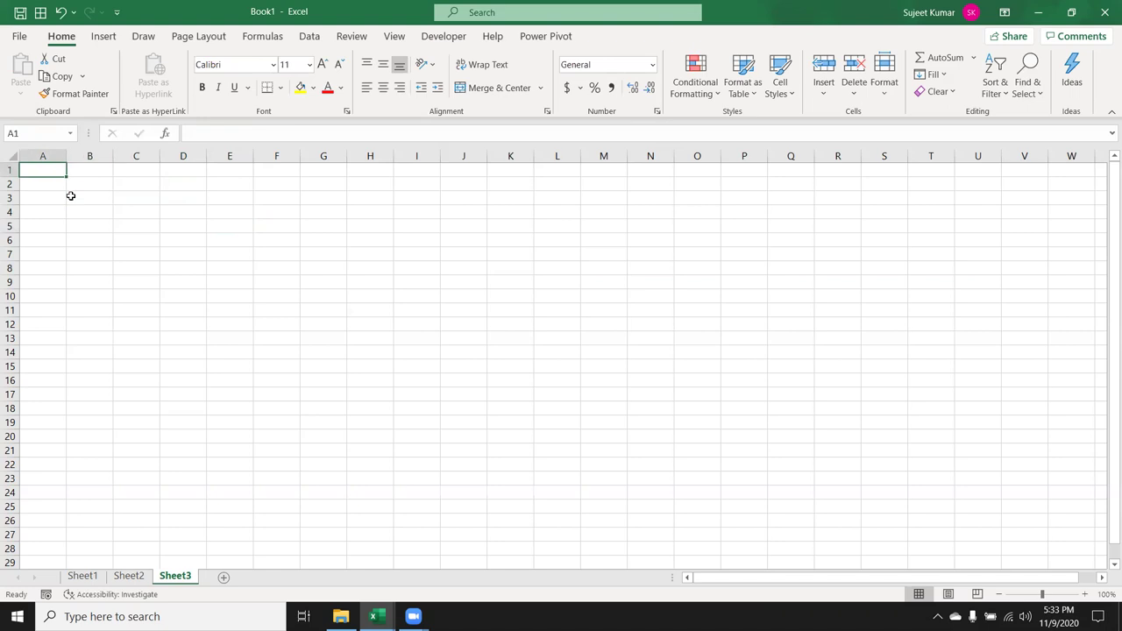
{"action": "type", "text": "85"}
{"action": "key", "text": "Return"}
{"action": "type", "text": "36"}
{"action": "key", "text": "Return"}
{"action": "type", "text": "52"}
{"action": "key", "text": "Return"}
{"action": "type", "text": "11"}
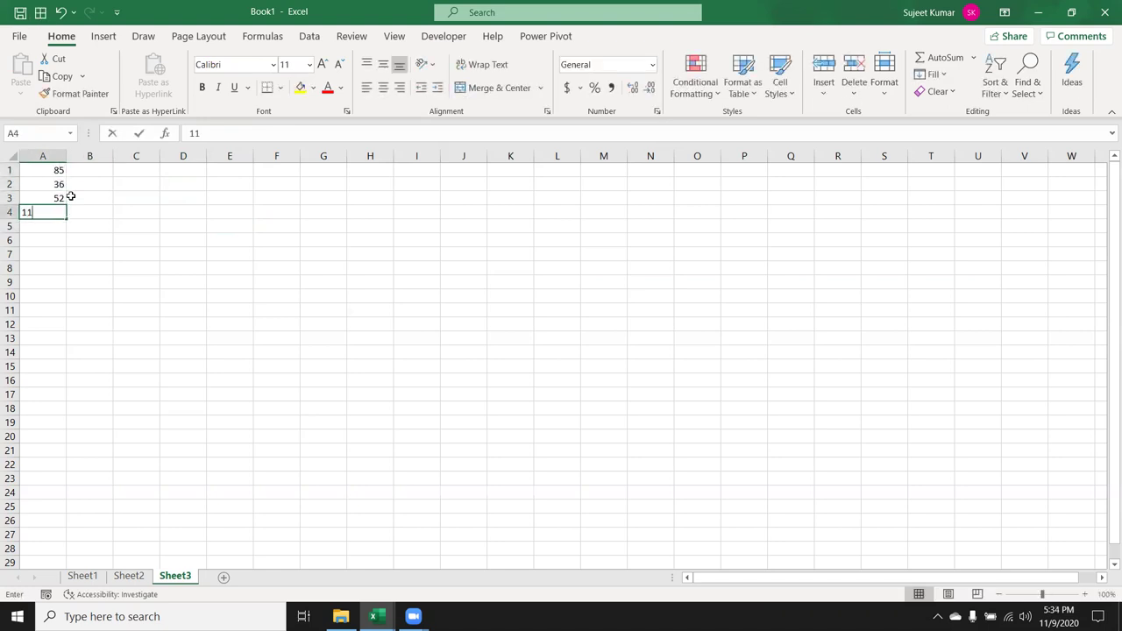
{"action": "key", "text": "Return"}
{"action": "type", "text": "85"}
{"action": "key", "text": "Return"}
{"action": "type", "text": "47"}
{"action": "key", "text": "Return"}
{"action": "type", "text": "65"}
{"action": "key", "text": "Return"}
{"action": "type", "text": "96"}
{"action": "key", "text": "Return"}
{"action": "type", "text": "25"}
{"action": "key", "text": "Return"}
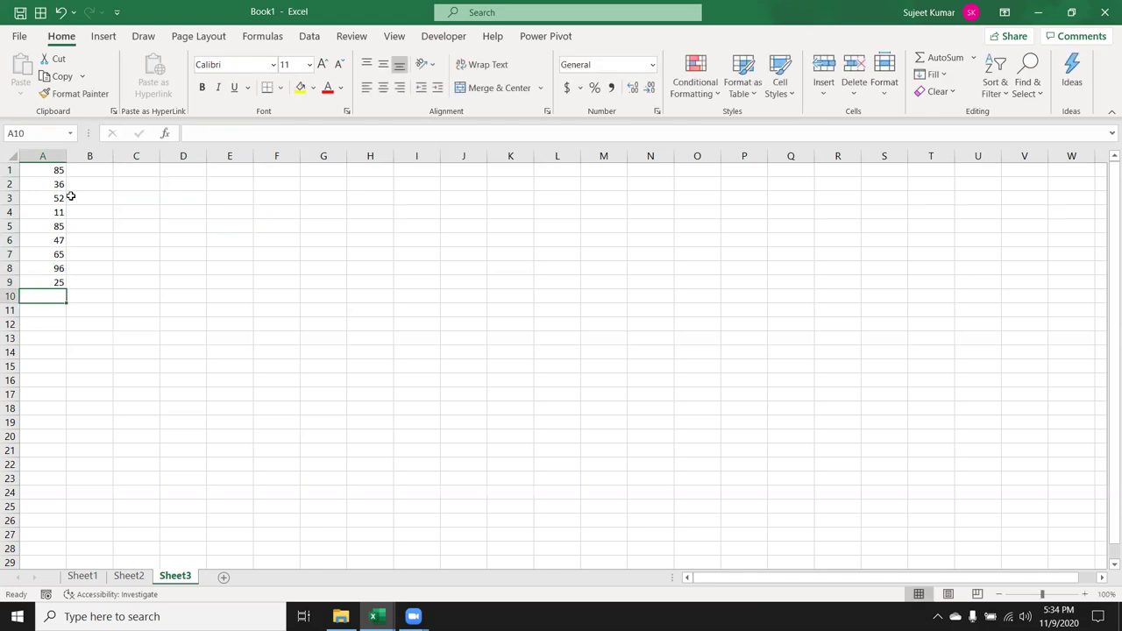
{"action": "left_click", "coordinate": [88, 172]}
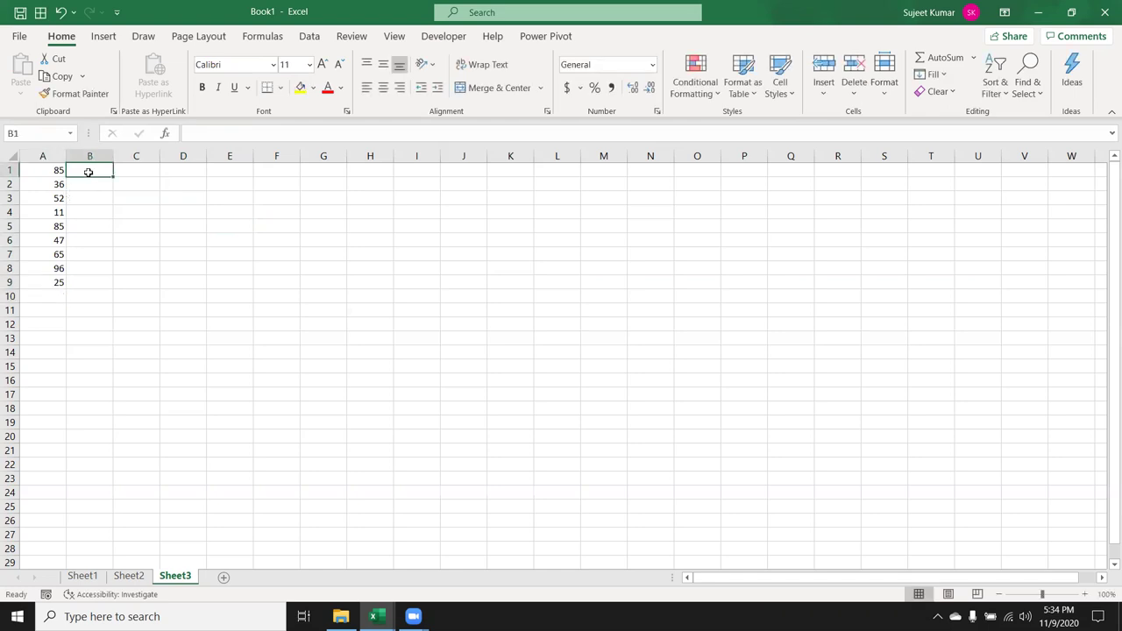
Enter =A1+20 in B1, copy it, and fill it down to B9
{"action": "type", "text": "="}
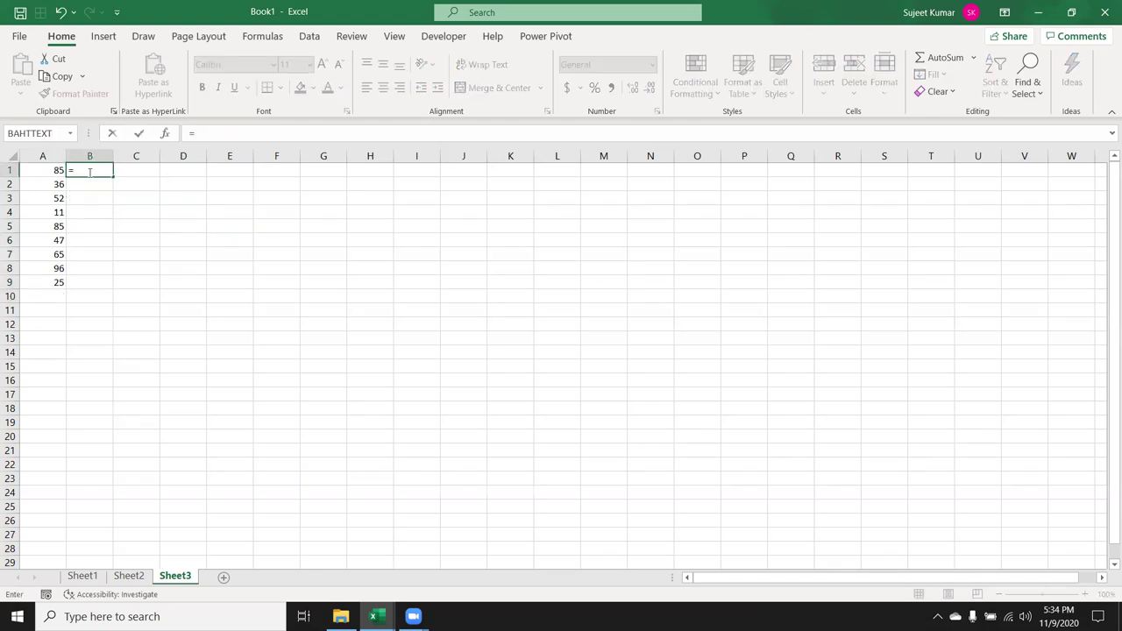
{"action": "left_click", "coordinate": [41, 170]}
{"action": "type", "text": "+"}
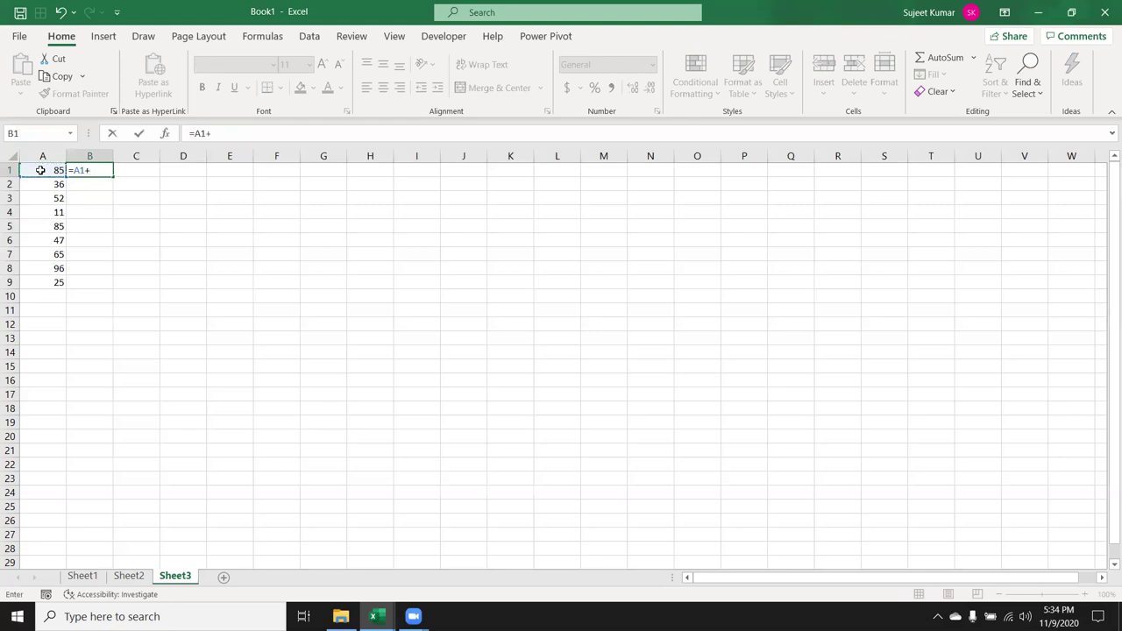
{"action": "type", "text": "20"}
{"action": "key", "text": "Return"}
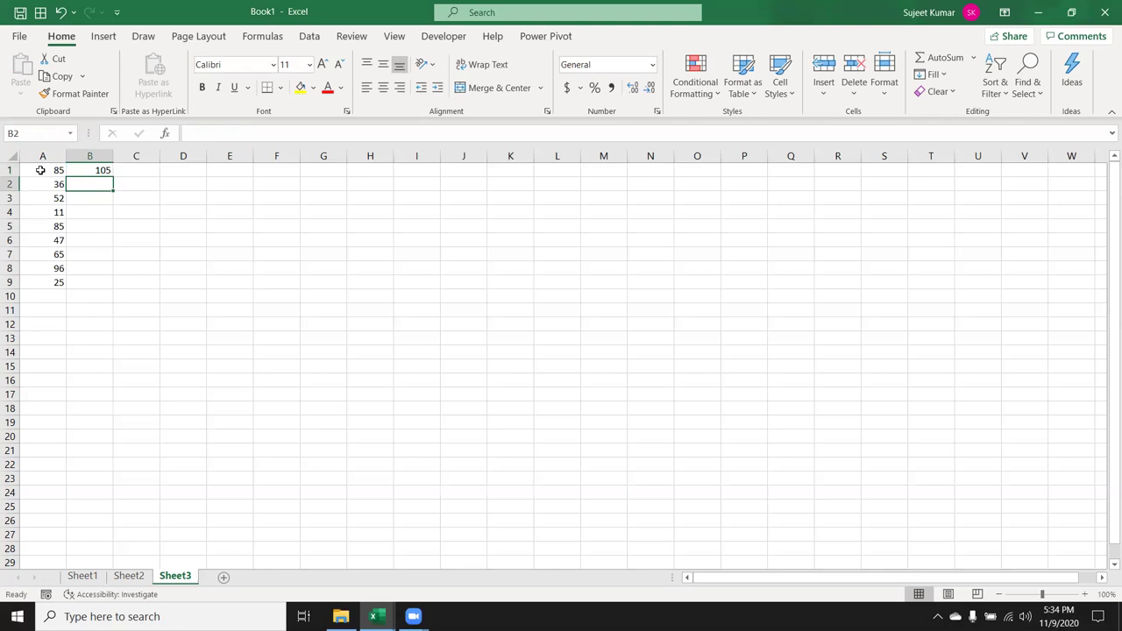
{"action": "left_click", "coordinate": [92, 169]}
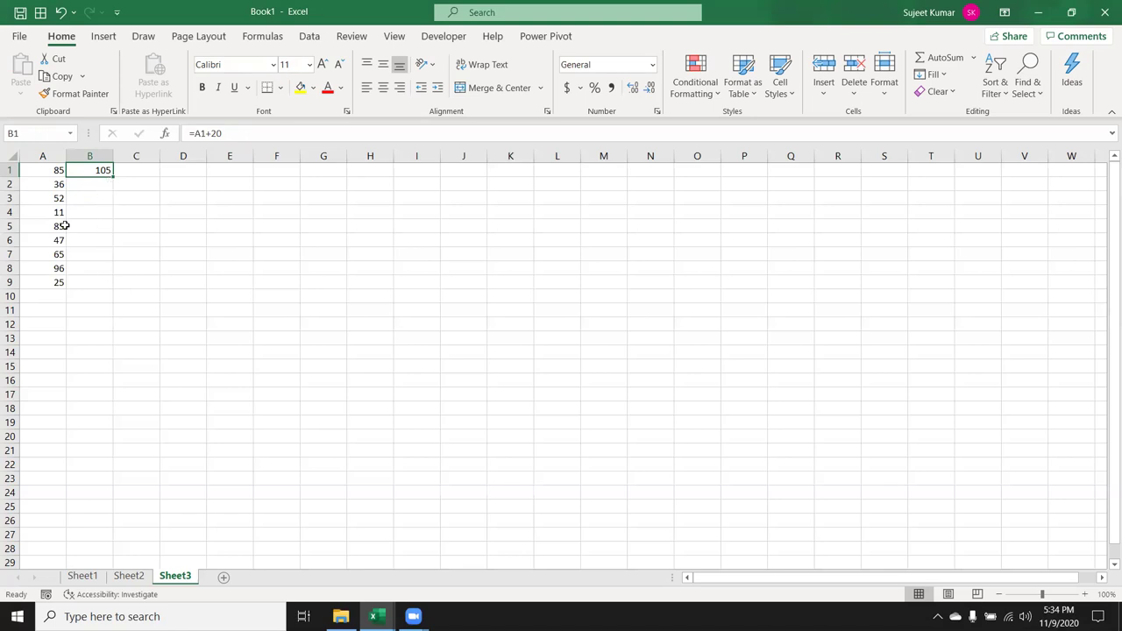
{"action": "key", "text": "ctrl+c"}
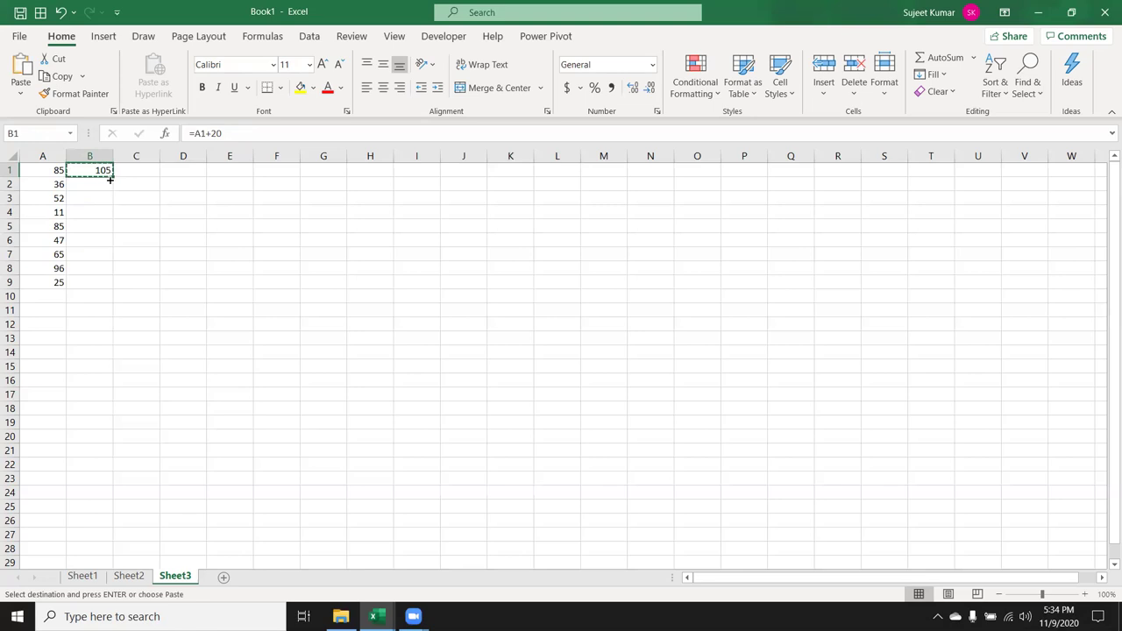
{"action": "left_click_drag", "start_coordinate": [111, 178], "coordinate": [113, 290]}
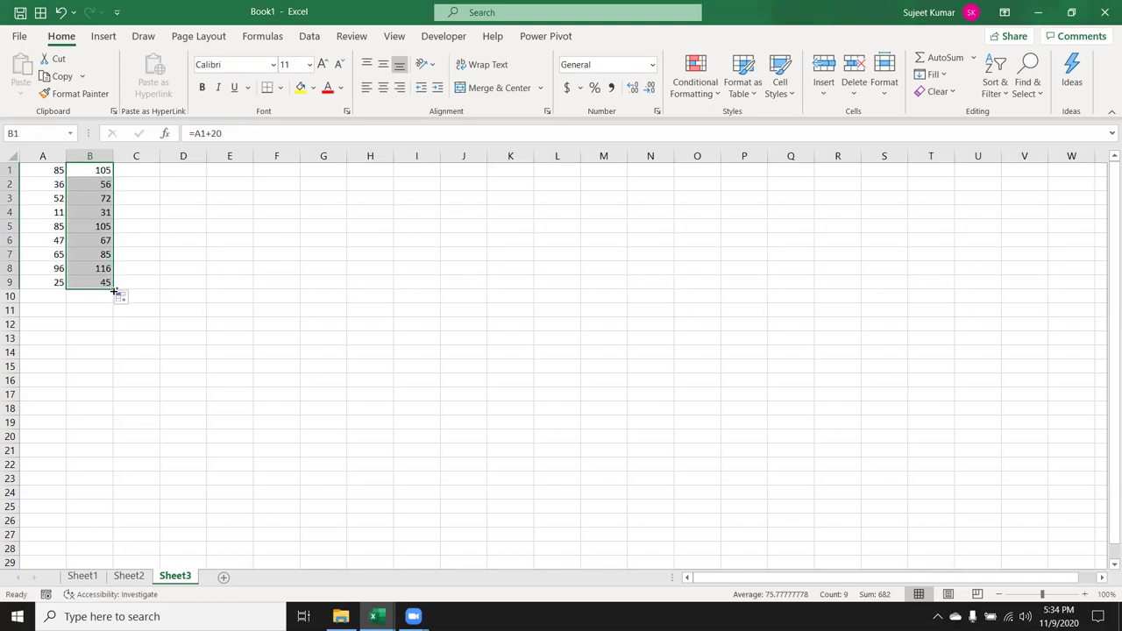
Inspect the filled-down formulas in B2 through B9
{"action": "left_click", "coordinate": [98, 179]}
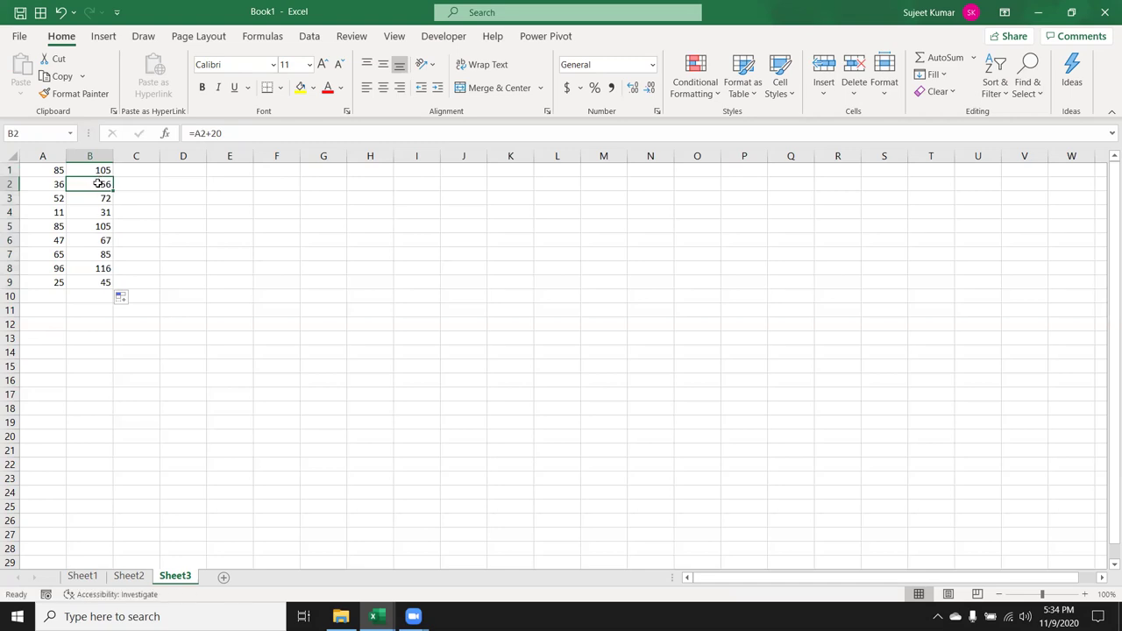
{"action": "double_click", "coordinate": [98, 184]}
{"action": "key", "text": "Return"}
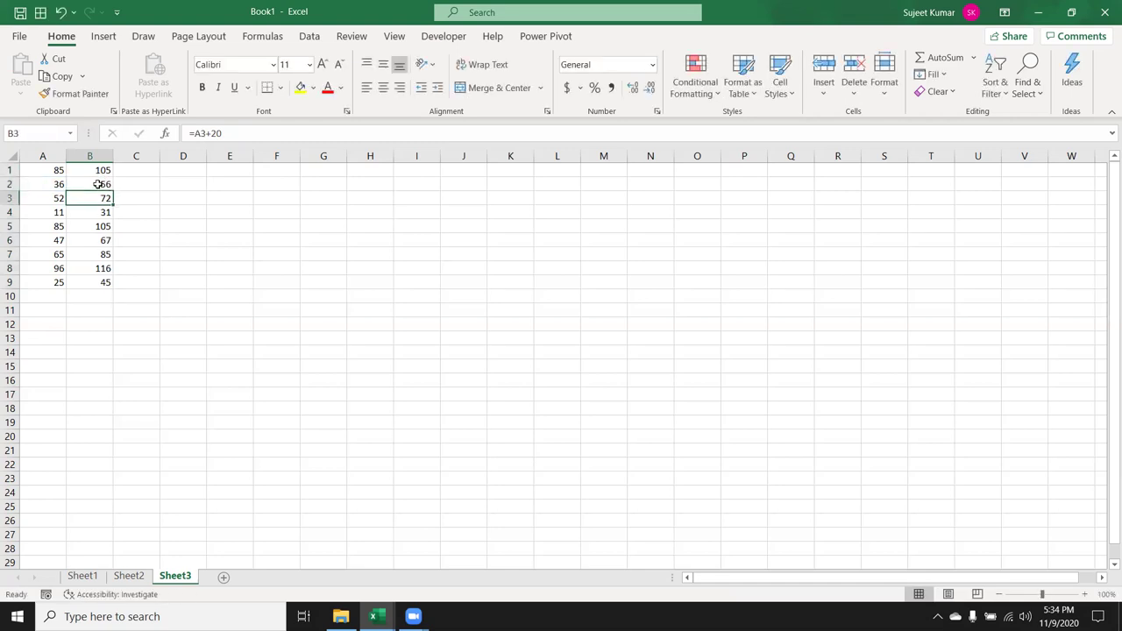
{"action": "key", "text": "Down"}
{"action": "key", "text": "Down"}
{"action": "key", "text": "Down"}
{"action": "key", "text": "Down"}
{"action": "key", "text": "Down"}
{"action": "key", "text": "Down"}
{"action": "key", "text": "Up"}
{"action": "key", "text": "Up"}
{"action": "key", "text": "Up"}
{"action": "key", "text": "Up"}
{"action": "key", "text": "Up"}
{"action": "key", "text": "Up"}
{"action": "key", "text": "Up"}
{"action": "key", "text": "Up"}
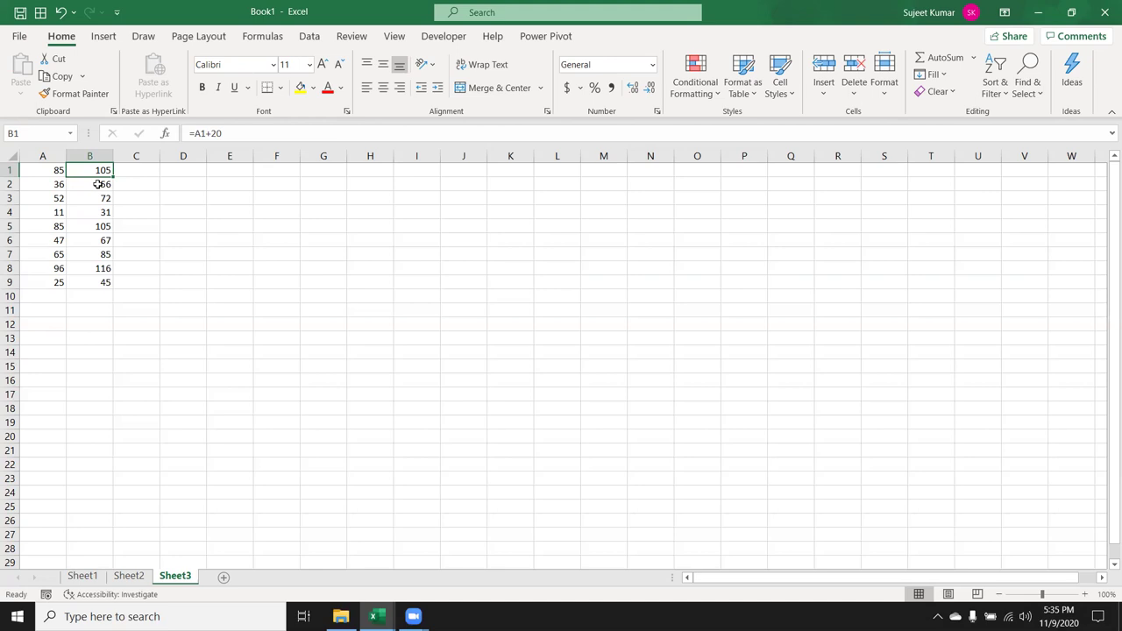
Select B2:B9 and delete the filled results
{"action": "left_click", "coordinate": [97, 184]}
{"action": "key", "text": "Down"}
{"action": "key", "text": "Down"}
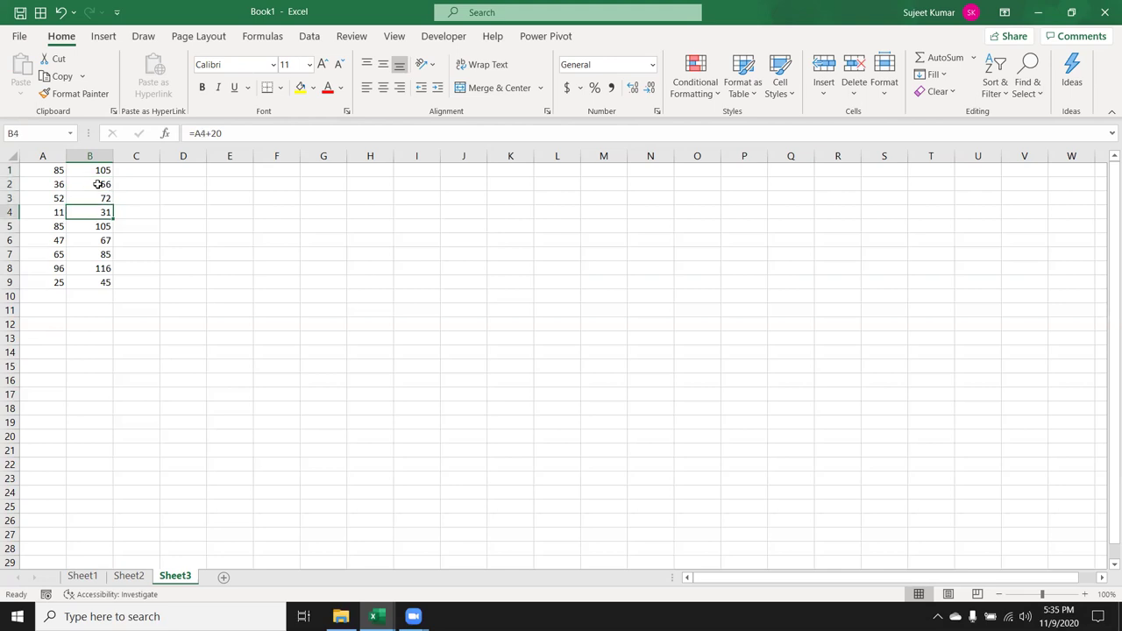
{"action": "key", "text": "Up"}
{"action": "key", "text": "Up"}
{"action": "key", "text": "ctrl+shift+Down"}
{"action": "key", "text": "ctrl+v"}
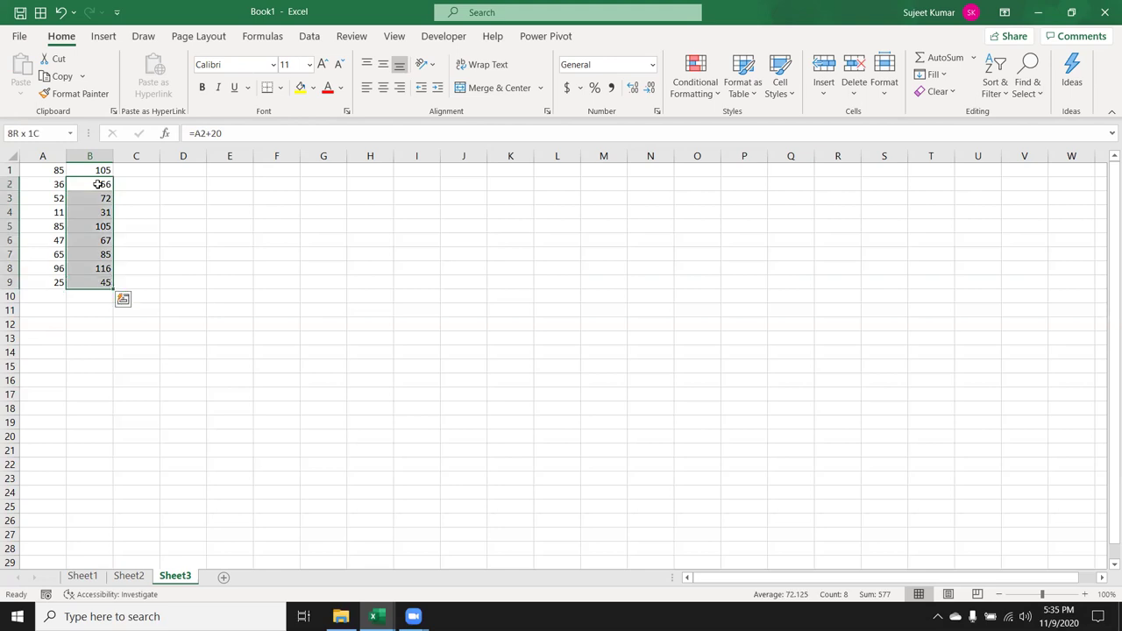
{"action": "key", "text": "Delete"}
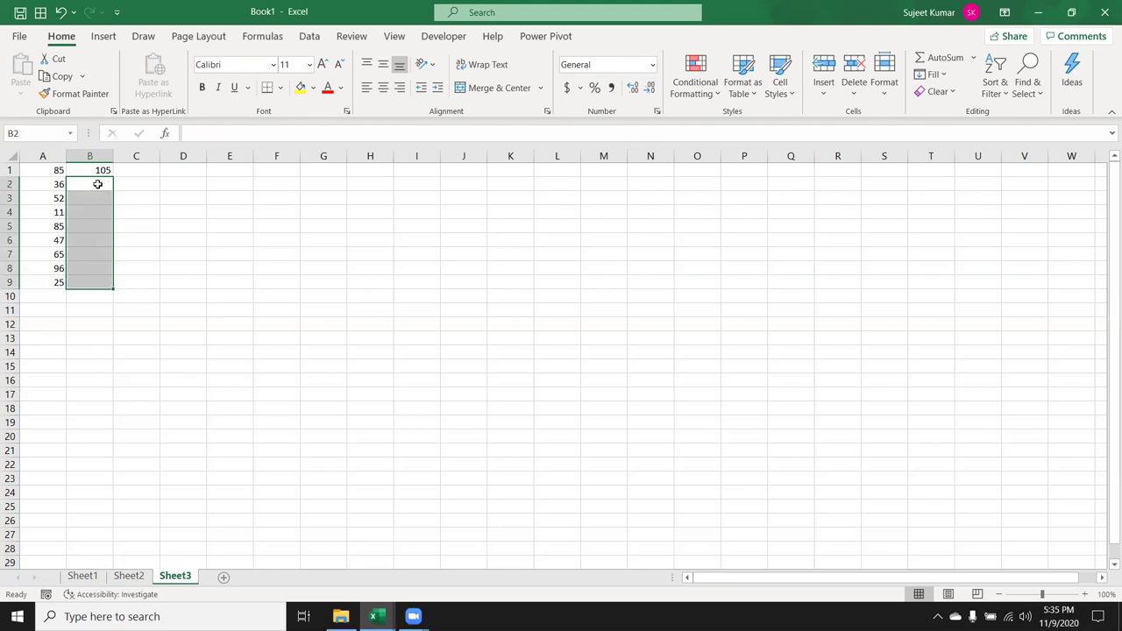
Type 20 in D1 and rewrite B1 as =A1+D1
{"action": "key", "text": "Up"}
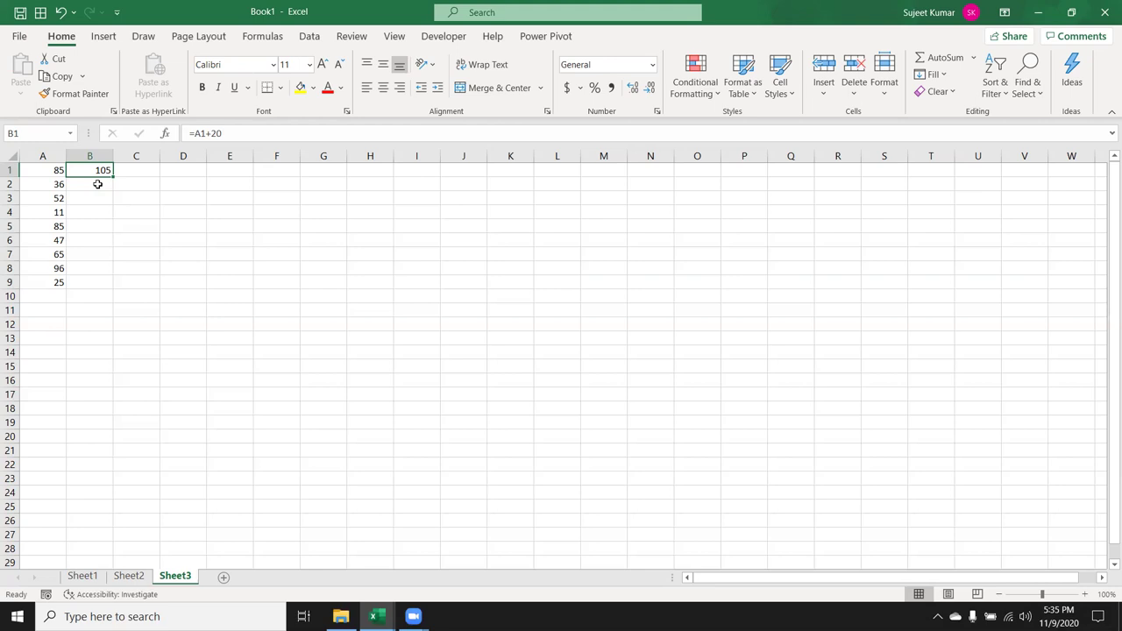
{"action": "key", "text": "Right"}
{"action": "key", "text": "Right"}
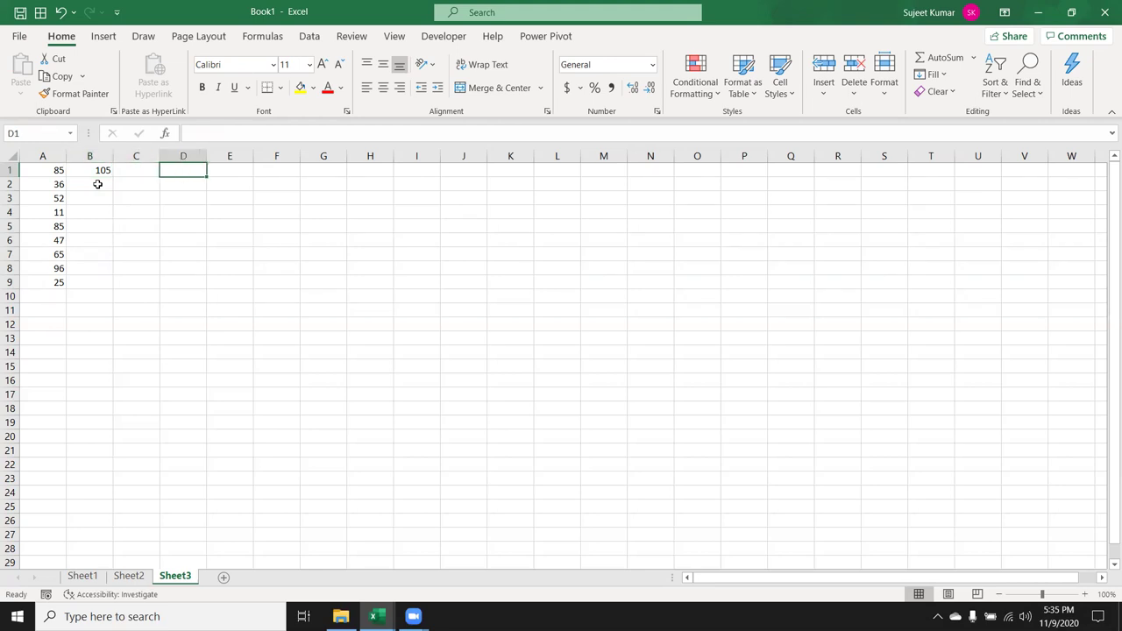
{"action": "type", "text": "20"}
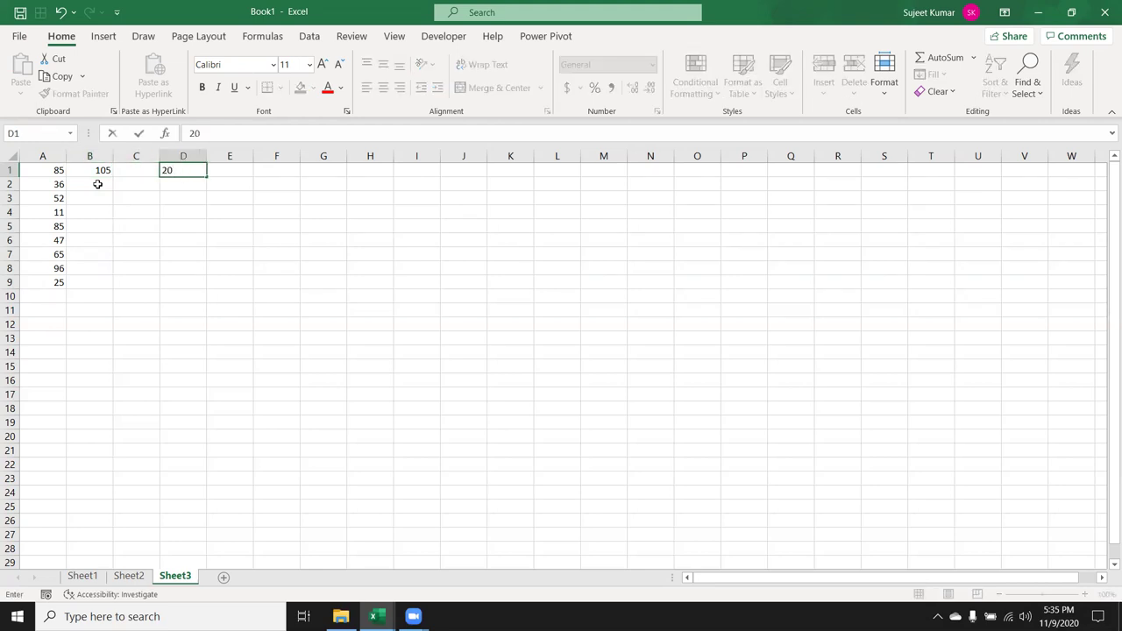
{"action": "key", "text": "Left"}
{"action": "key", "text": "Left"}
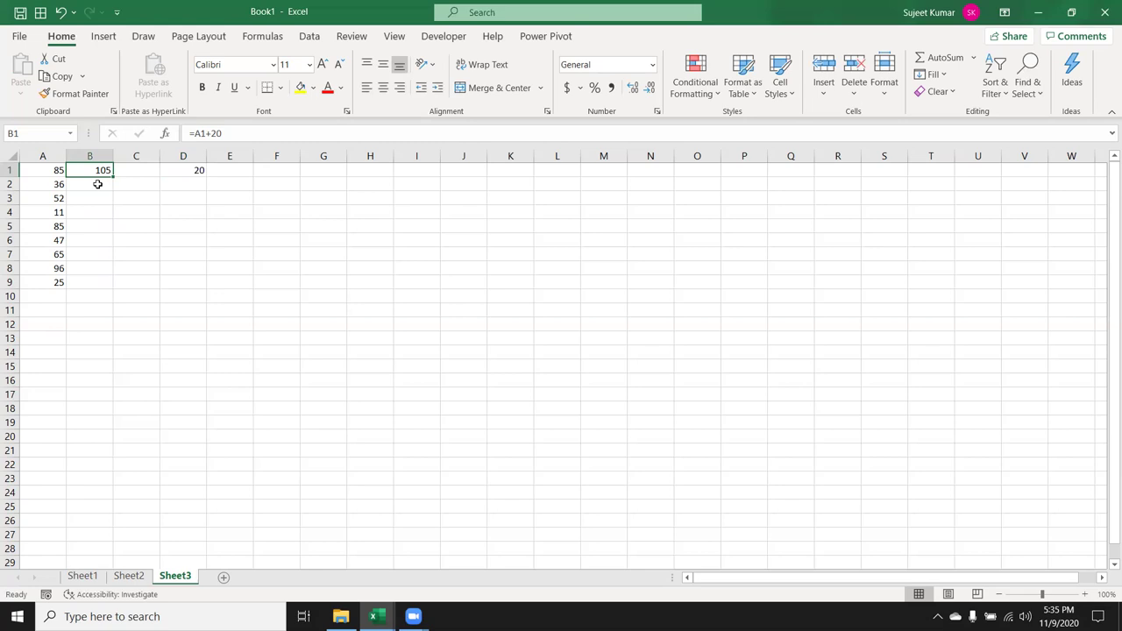
{"action": "type", "text": "="}
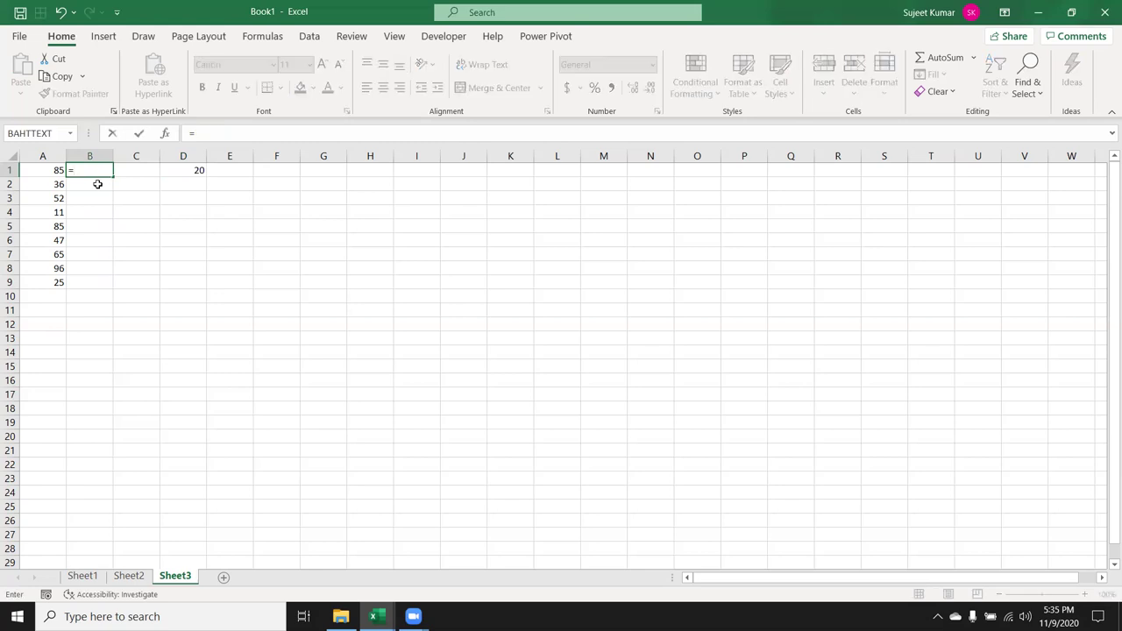
{"action": "key", "text": "Left"}
{"action": "type", "text": "+"}
{"action": "left_click", "coordinate": [169, 166]}
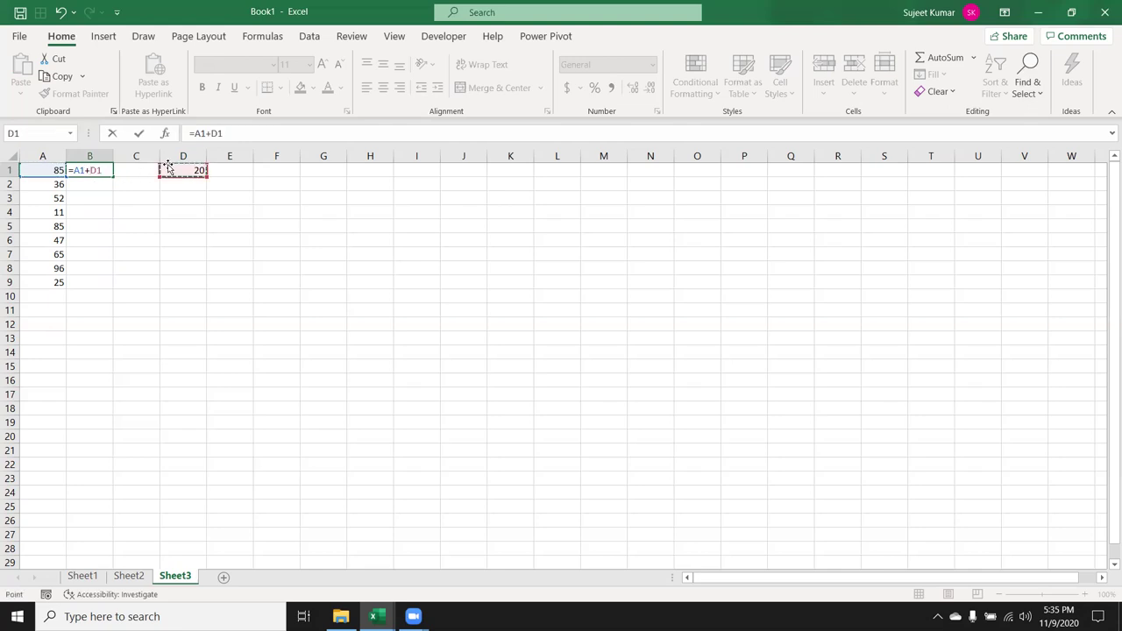
{"action": "key", "text": "Return"}
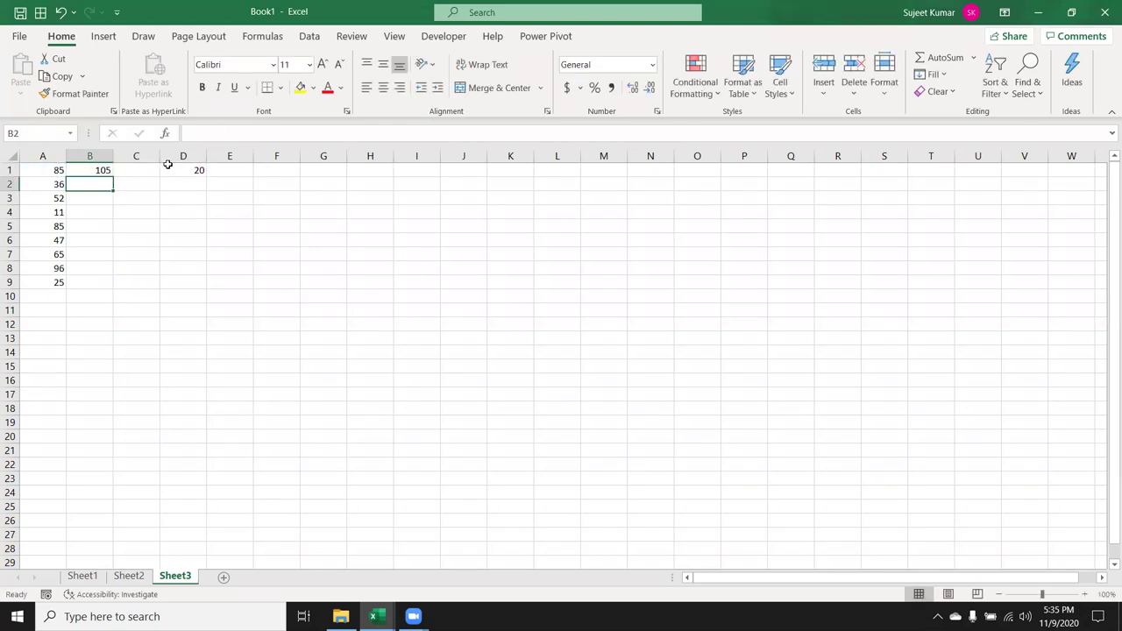
Fill =A1+D1 down to B9, inspect B2's formula, then check the 20 in D1
{"action": "key", "text": "Up"}
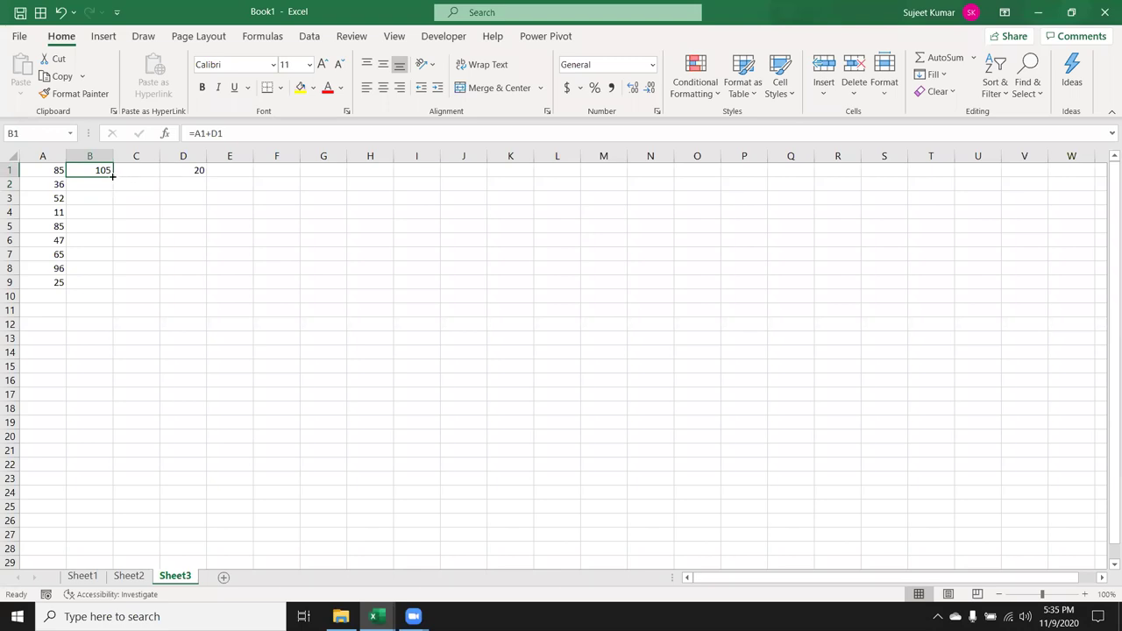
{"action": "double_click", "coordinate": [111, 176]}
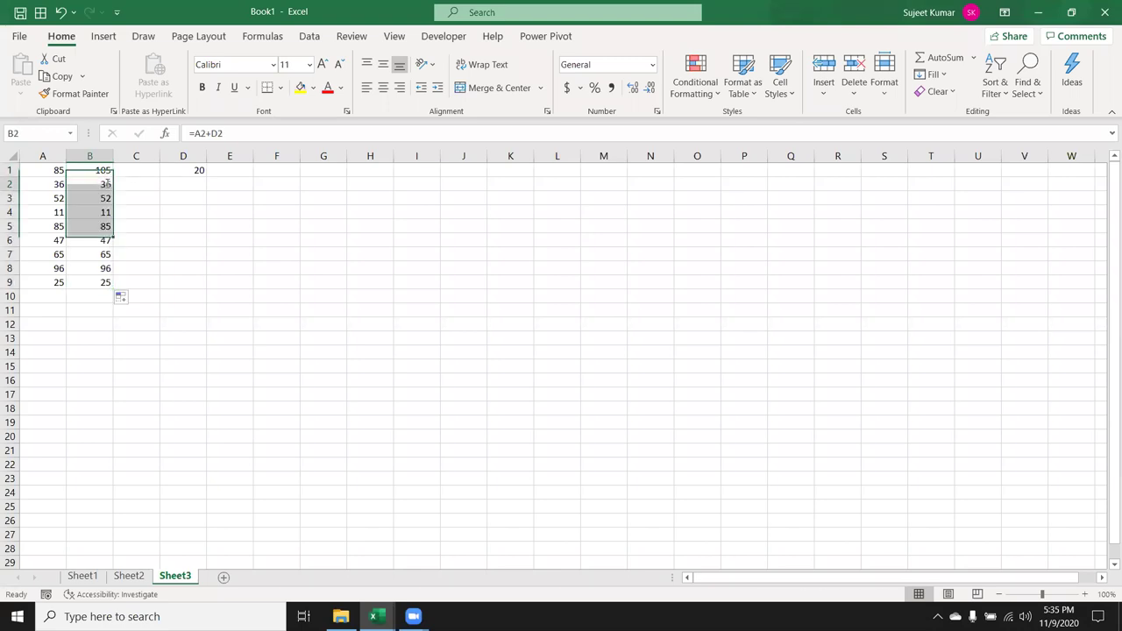
{"action": "double_click", "coordinate": [107, 184]}
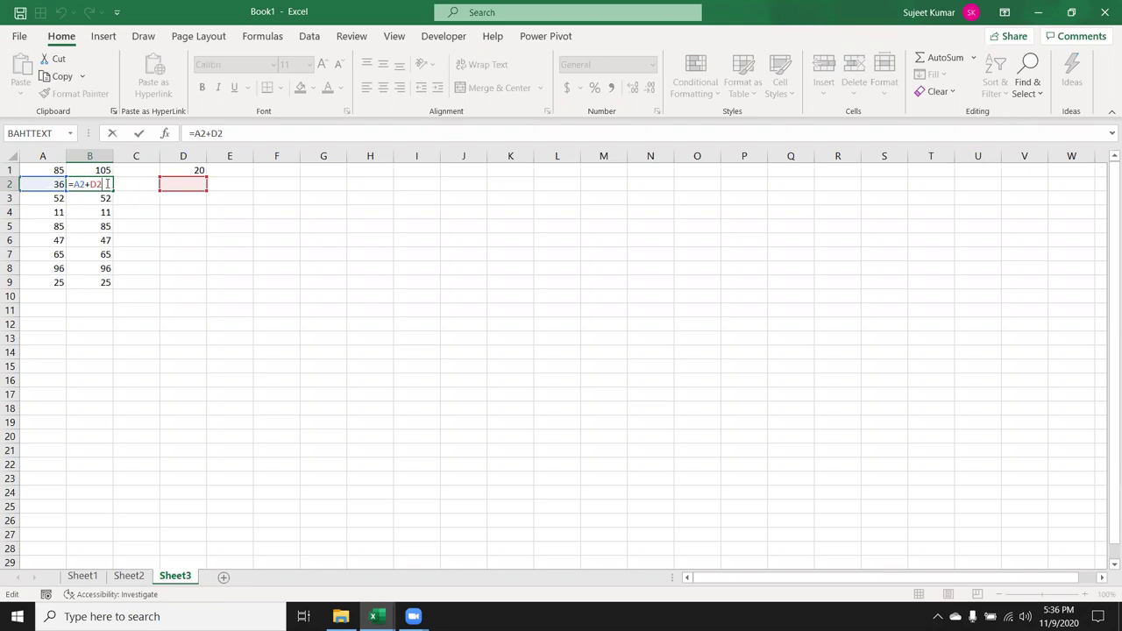
{"action": "key", "text": "ctrl+Return"}
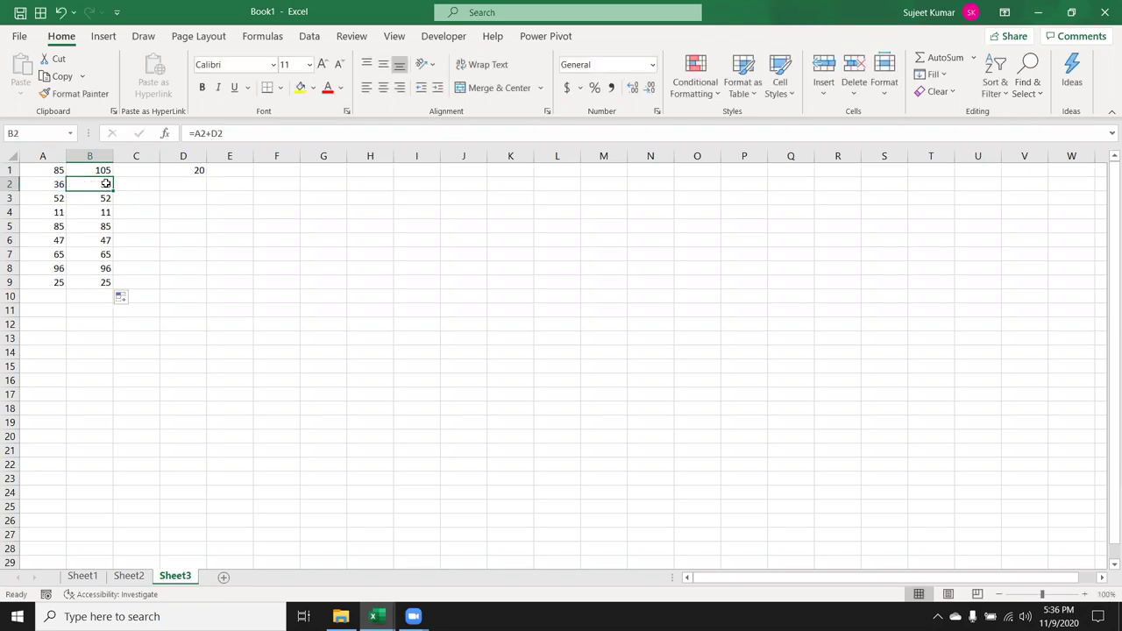
{"action": "key", "text": "Up"}
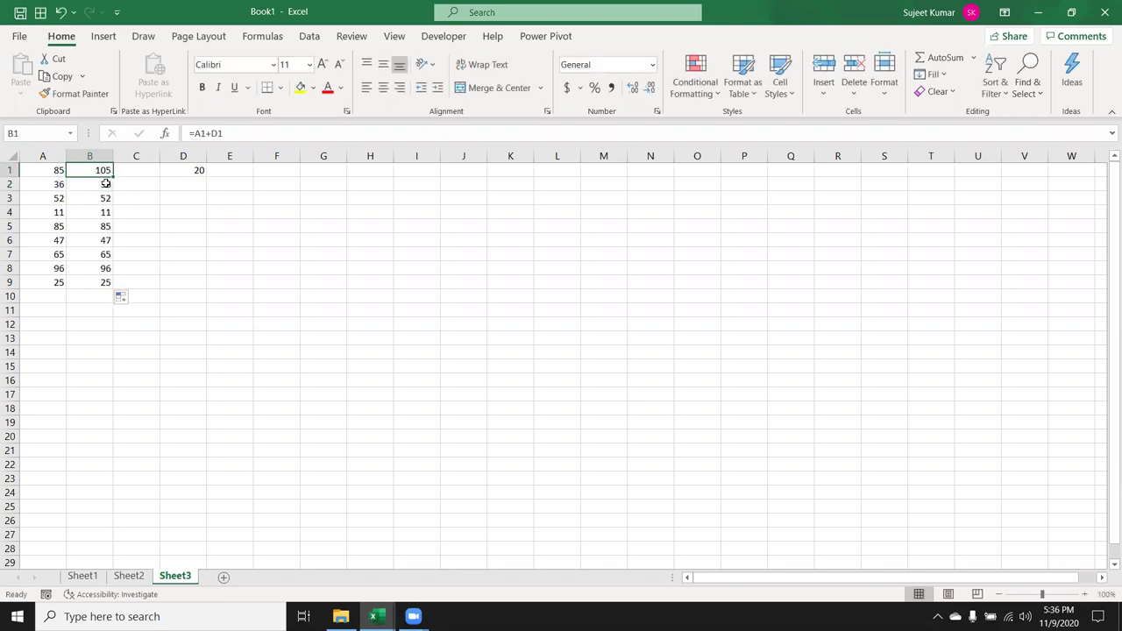
{"action": "key", "text": "Right"}
{"action": "key", "text": "Right"}
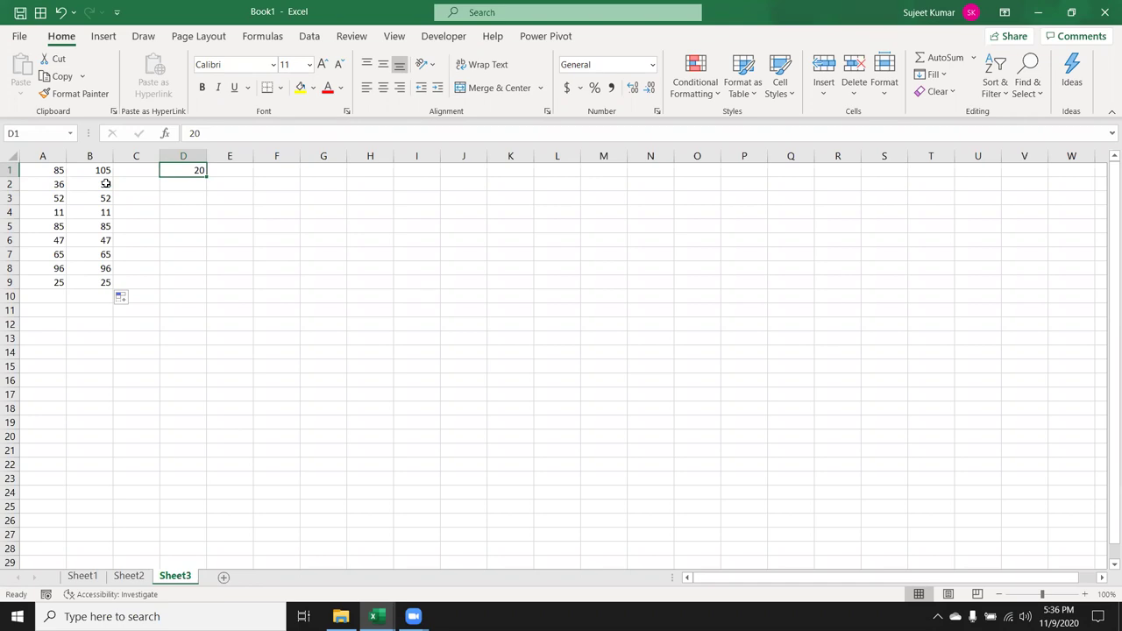
Change B1's formula to =A1+D$1 by locking D1's row
{"action": "double_click", "coordinate": [96, 169]}
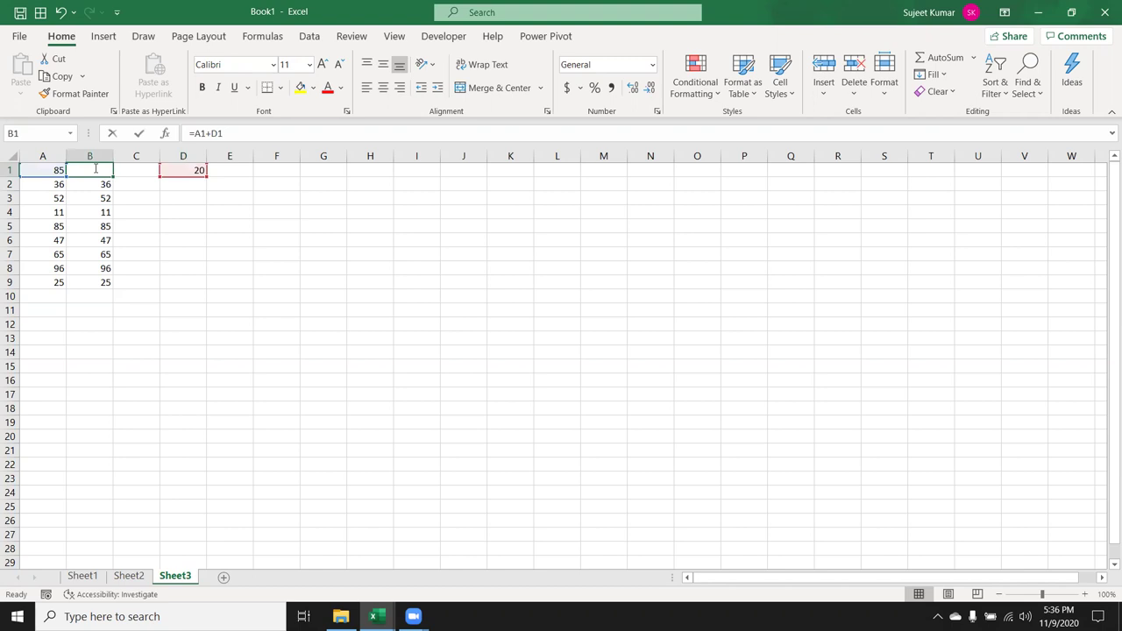
{"action": "double_click", "coordinate": [96, 169]}
{"action": "key", "text": "Left"}
{"action": "type", "text": "$"}
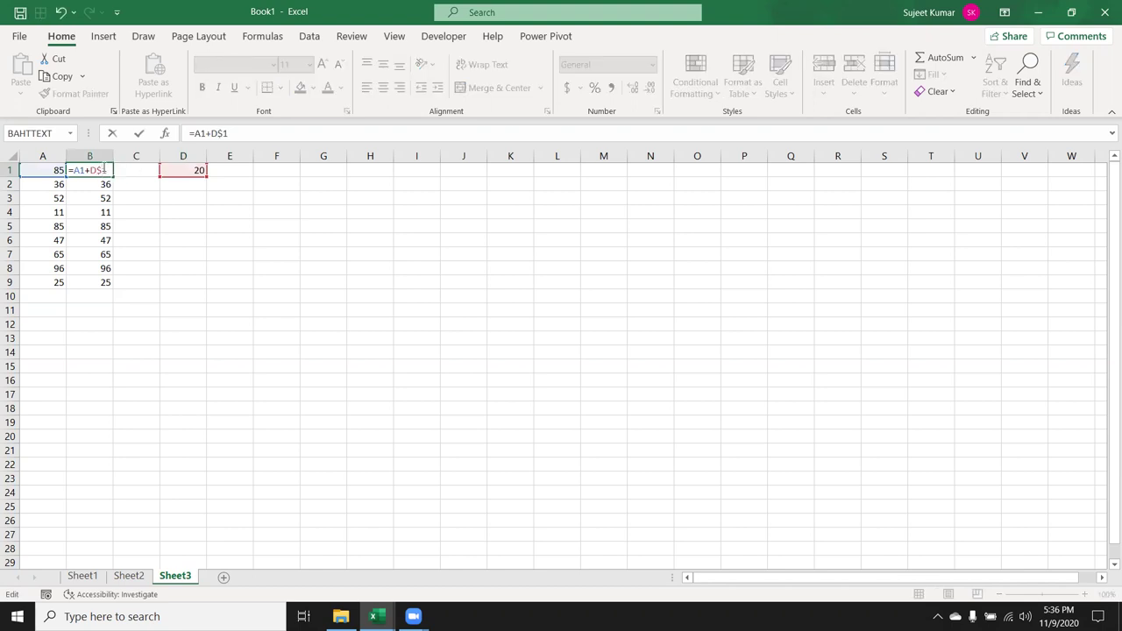
{"action": "key", "text": "Return"}
Fill B1's formula down to B9, check it, and copy it across into C1
{"action": "left_click", "coordinate": [103, 167]}
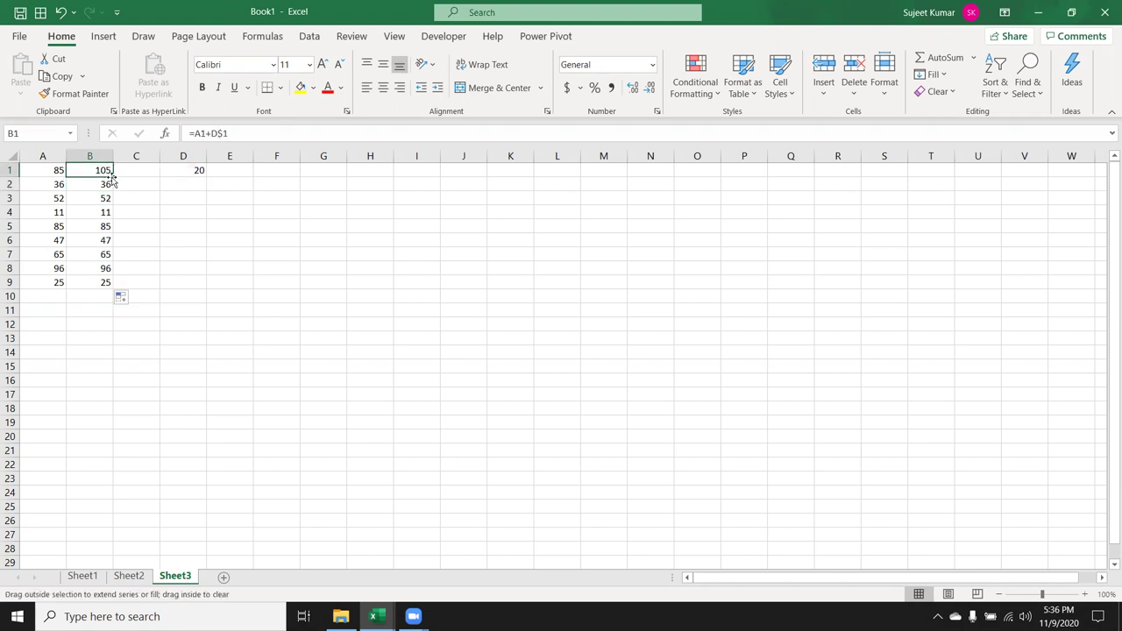
{"action": "double_click", "coordinate": [112, 177]}
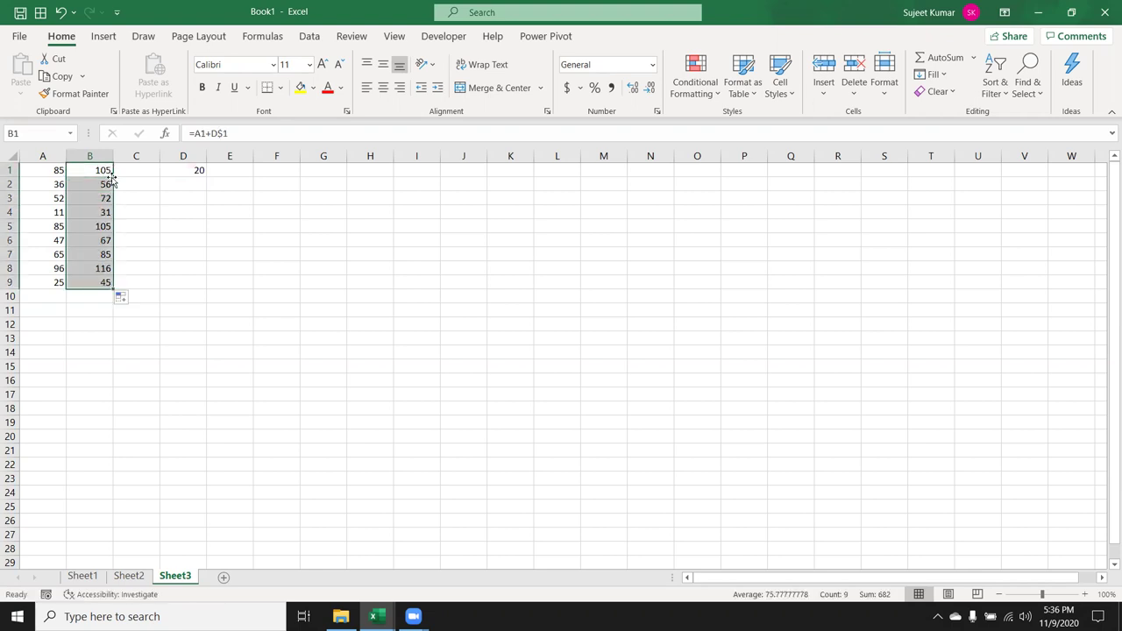
{"action": "left_click", "coordinate": [107, 173]}
{"action": "double_click", "coordinate": [112, 176]}
{"action": "double_click", "coordinate": [108, 172]}
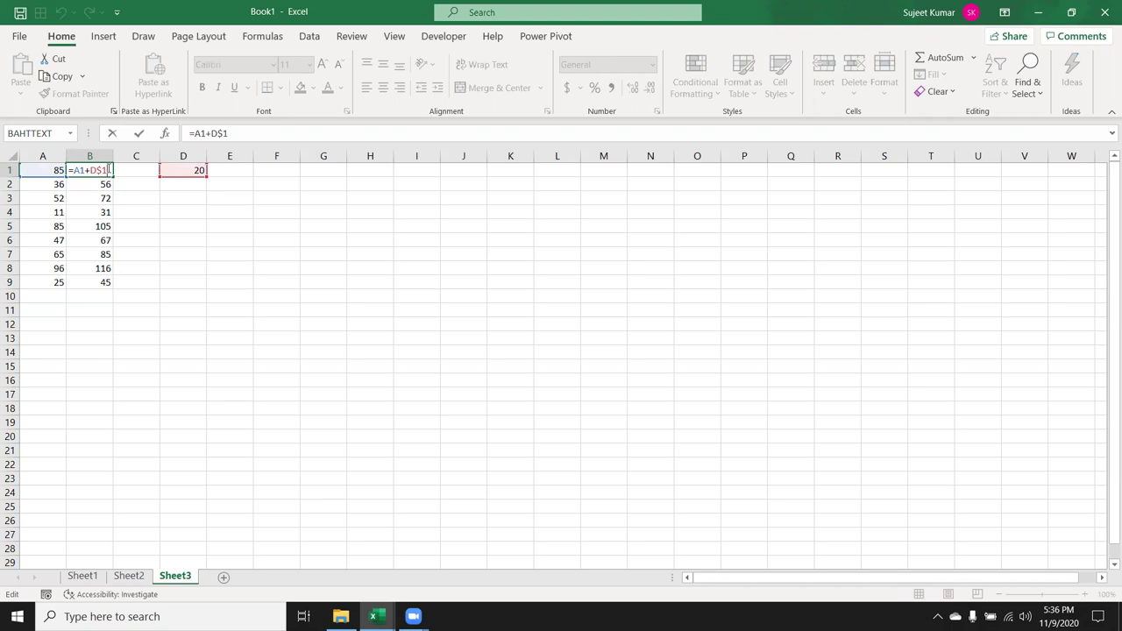
{"action": "key", "text": "Escape"}
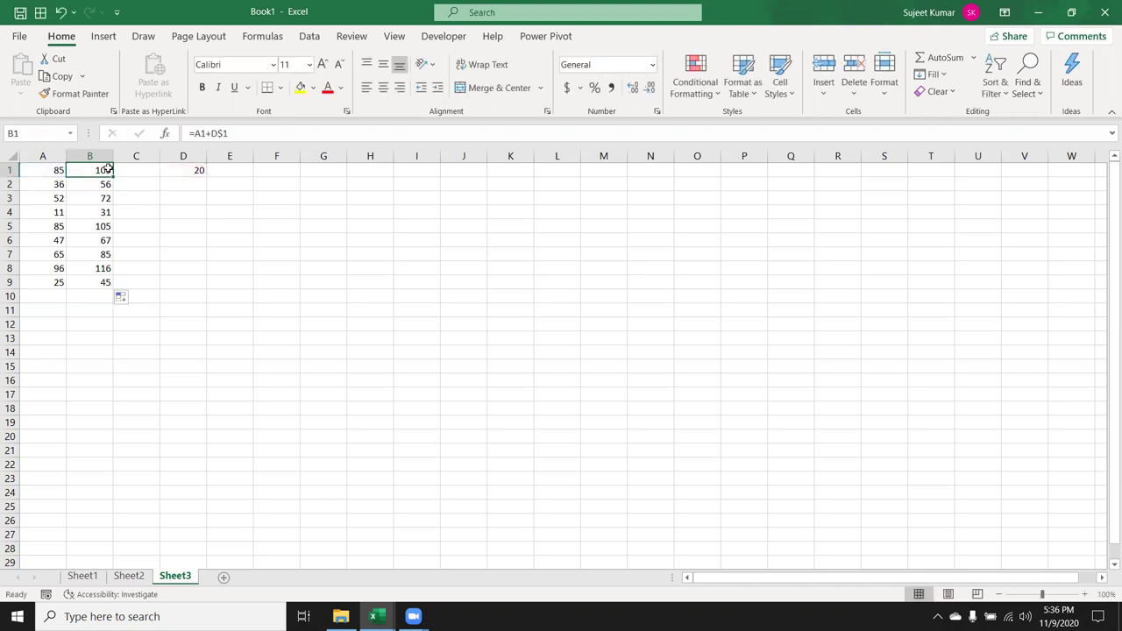
{"action": "left_click_drag", "start_coordinate": [113, 175], "coordinate": [144, 173]}
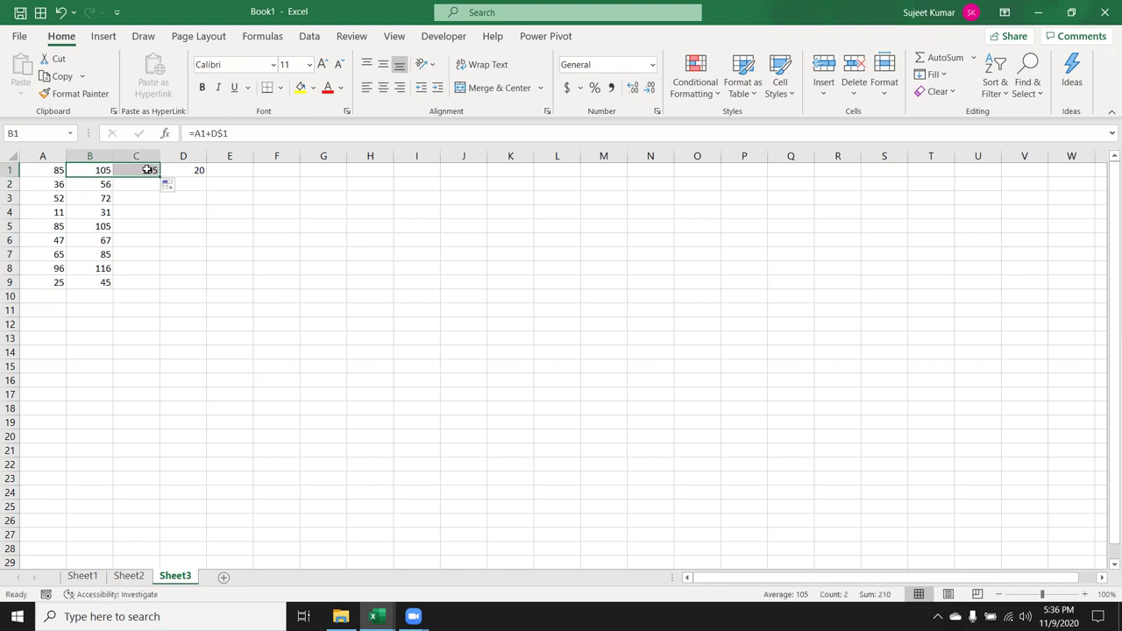
After checking C1's shifted reference, make B1 =A1+$D$1, then switch to the number-table sheet
{"action": "double_click", "coordinate": [147, 170]}
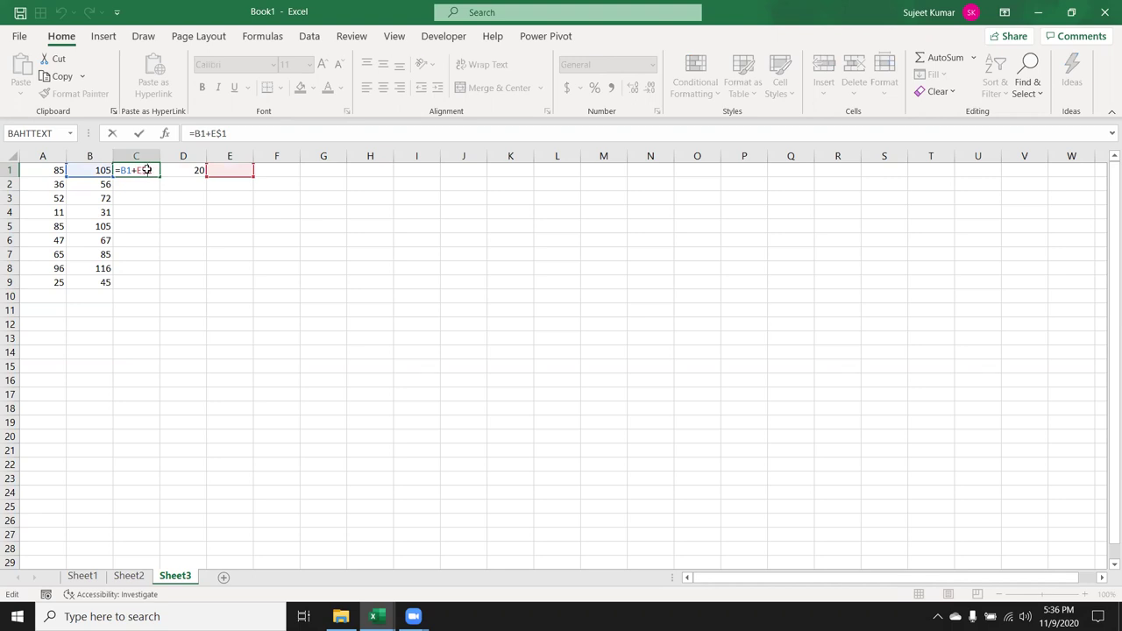
{"action": "key", "text": "Escape"}
{"action": "left_click", "coordinate": [104, 170]}
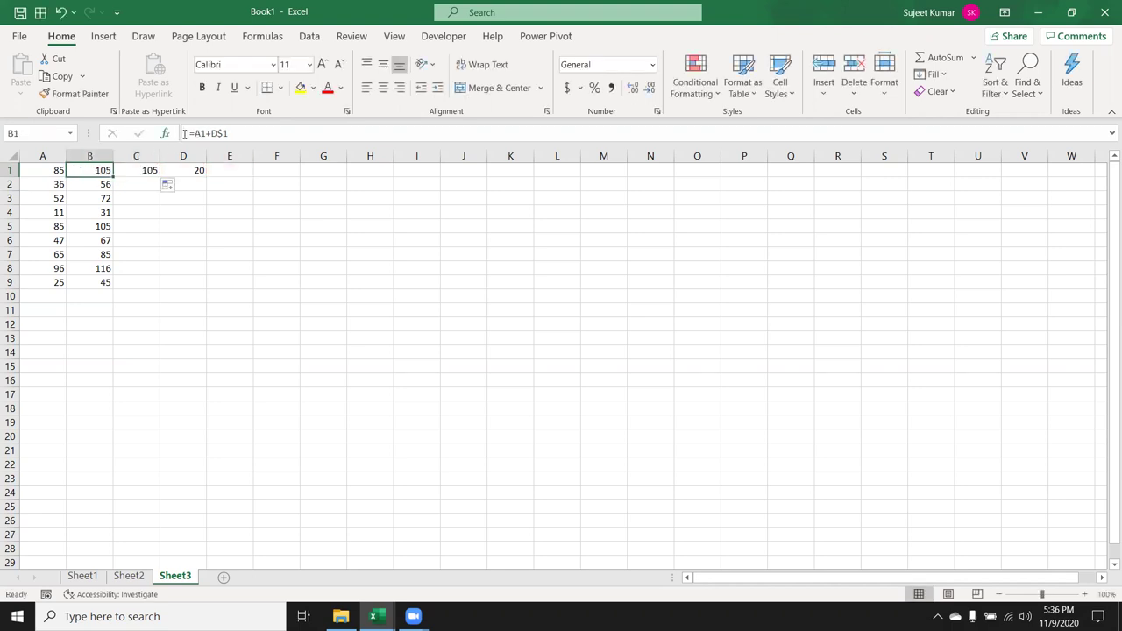
{"action": "key", "text": "F2"}
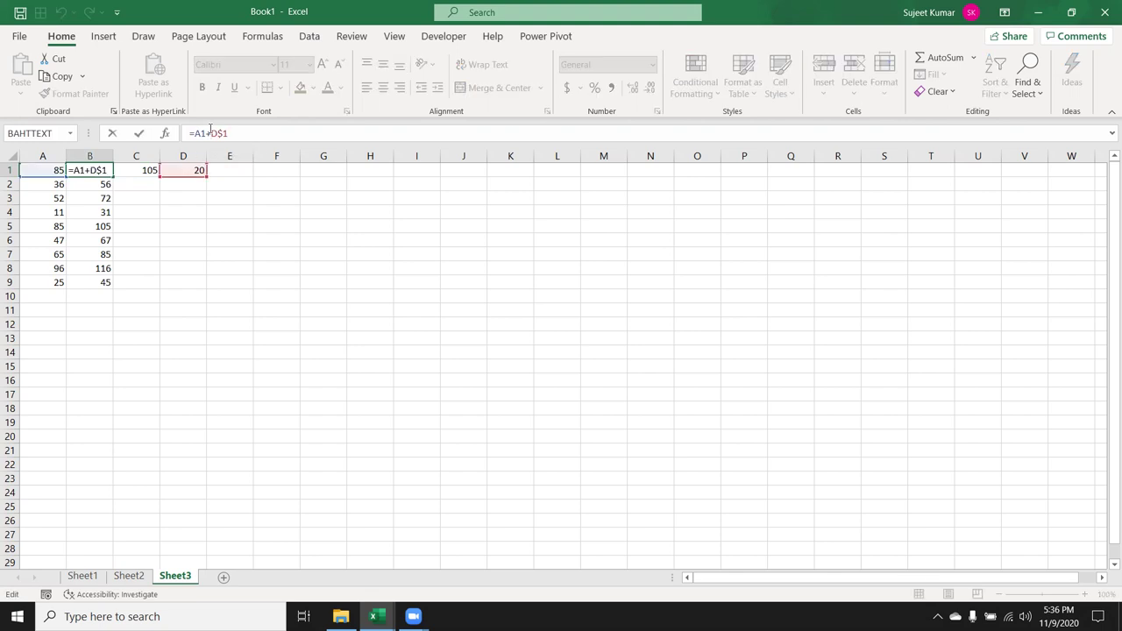
{"action": "type", "text": "$"}
{"action": "key", "text": "Return"}
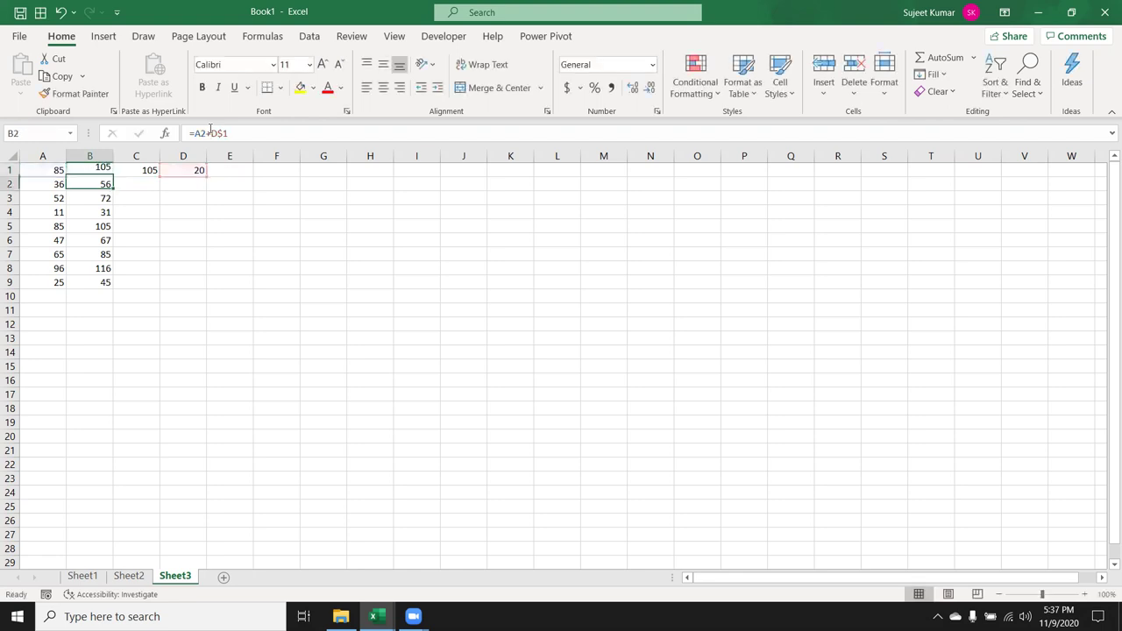
{"action": "left_click", "coordinate": [92, 170]}
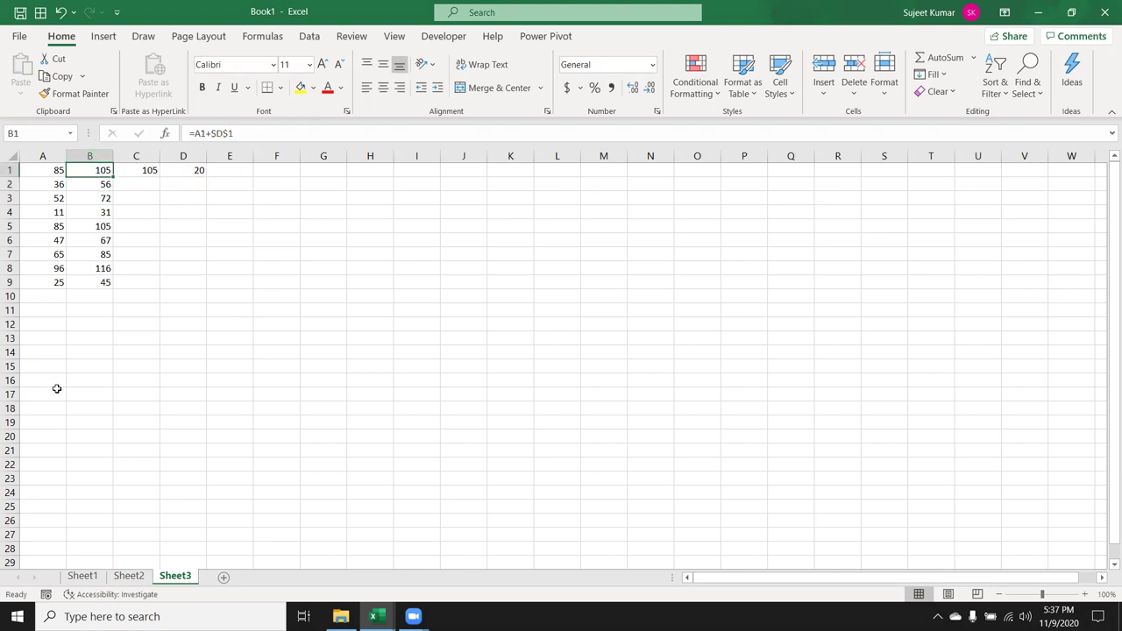
{"action": "left_click", "coordinate": [136, 582]}
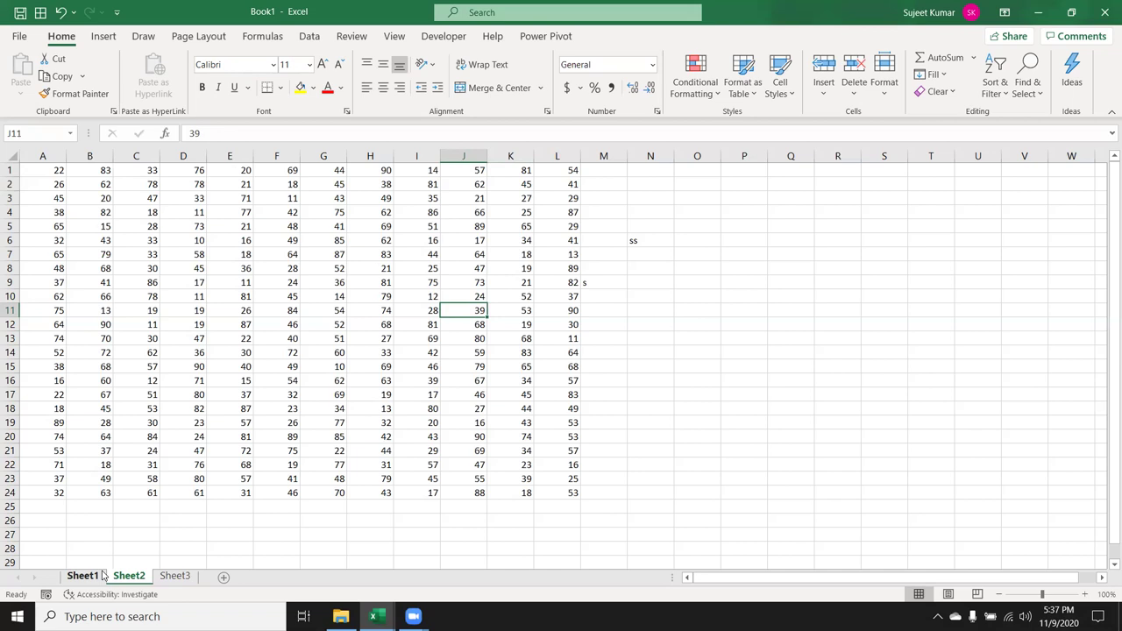
Move to Sheet2, then minimize the Excel workbook and the VBA editor
{"action": "key", "text": "ctrl+Page_Down"}
{"action": "left_click", "coordinate": [19, 40]}
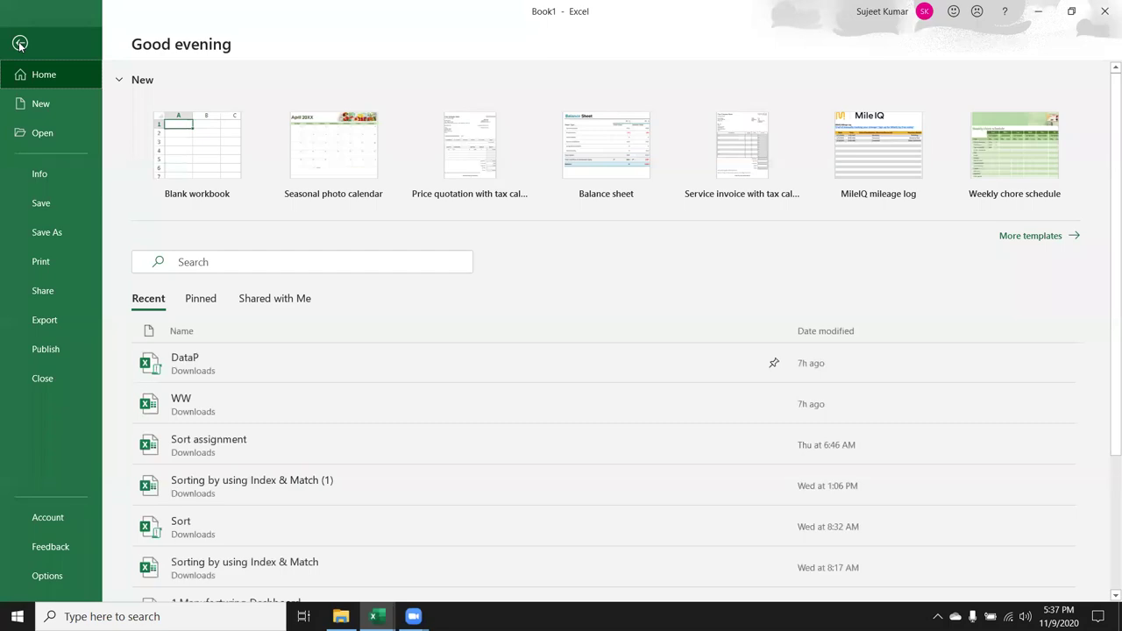
{"action": "left_click", "coordinate": [19, 42]}
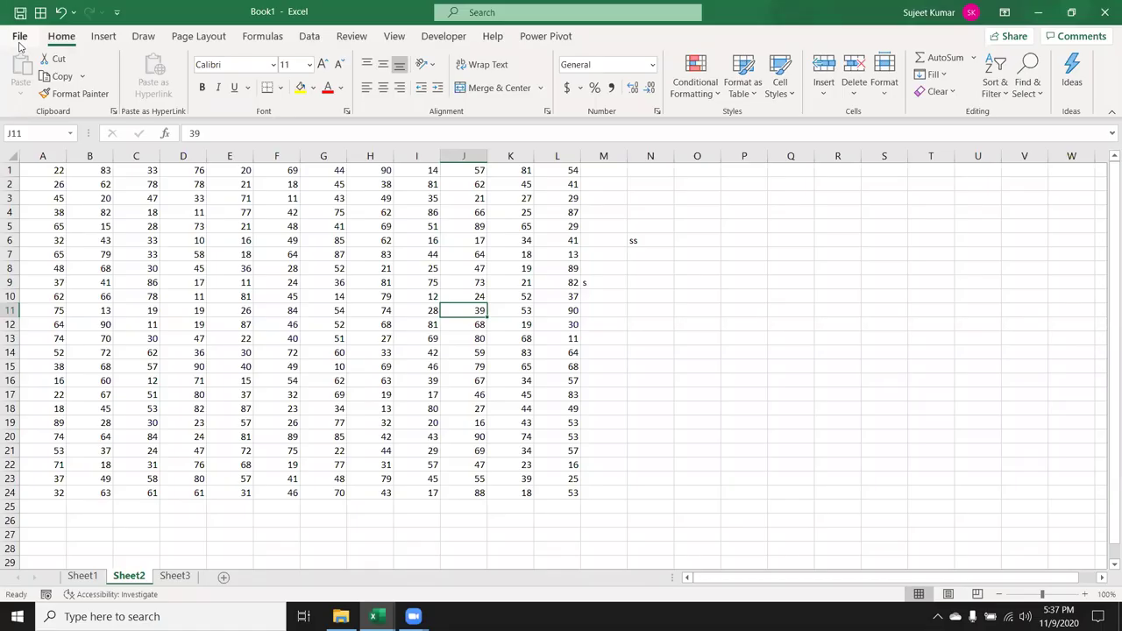
{"action": "left_click", "coordinate": [1040, 14]}
{"action": "left_click", "coordinate": [1042, 16]}
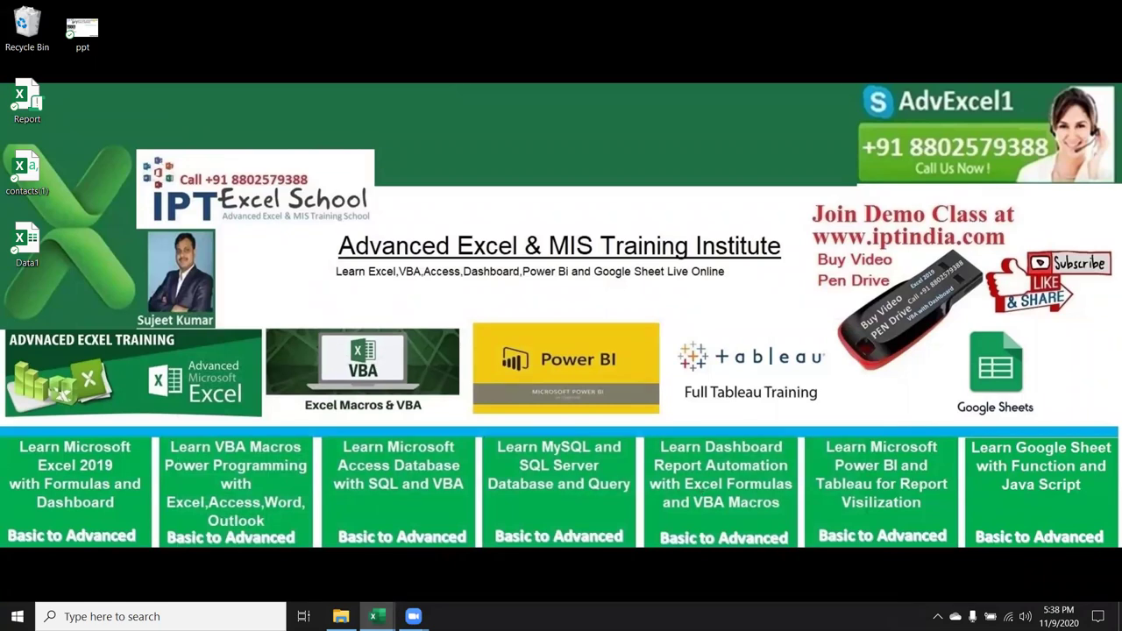
Find and launch Google Chrome from the Windows taskbar search
{"action": "left_click", "coordinate": [157, 616]}
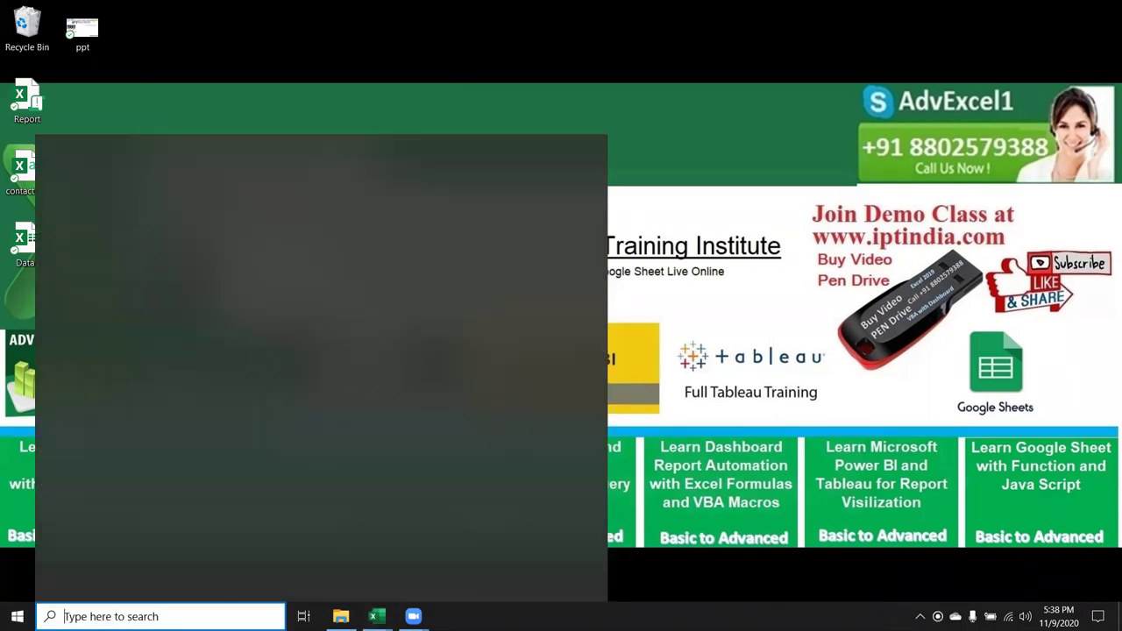
{"action": "type", "text": "ch"}
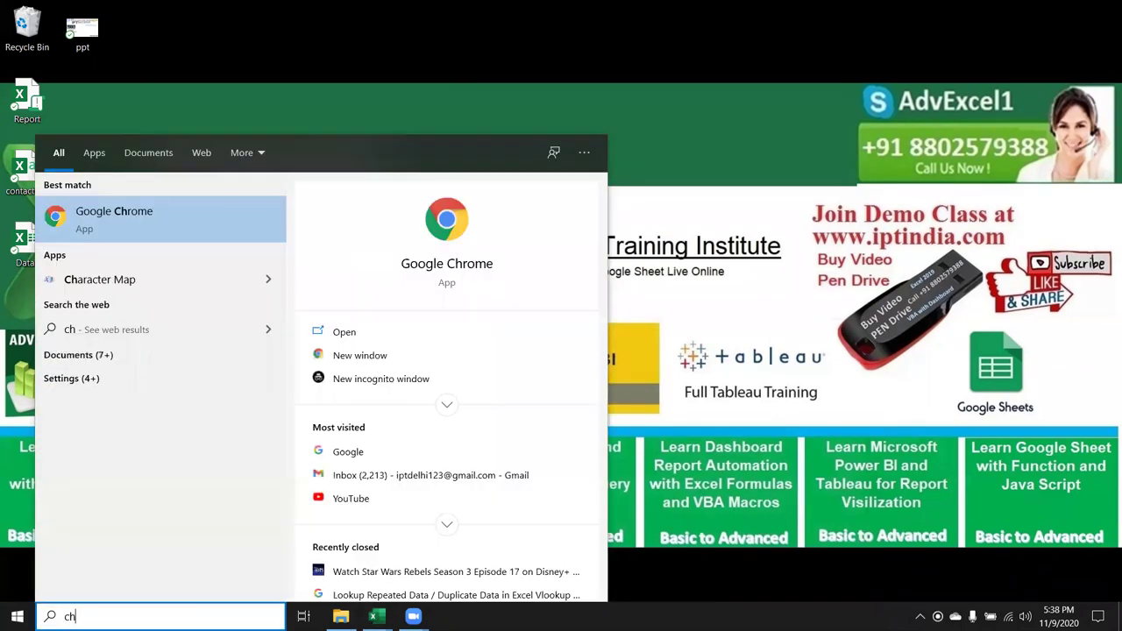
{"action": "left_click", "coordinate": [447, 223]}
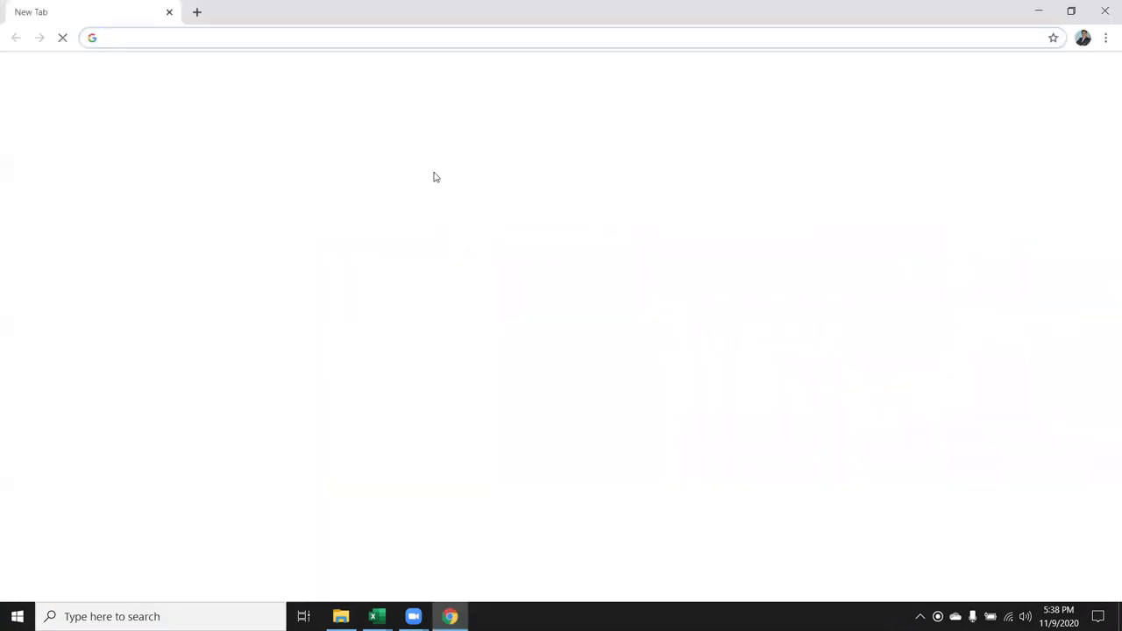
Go to google.com and search for 'dashboard'
{"action": "type", "text": "goo"}
{"action": "key", "text": "Return"}
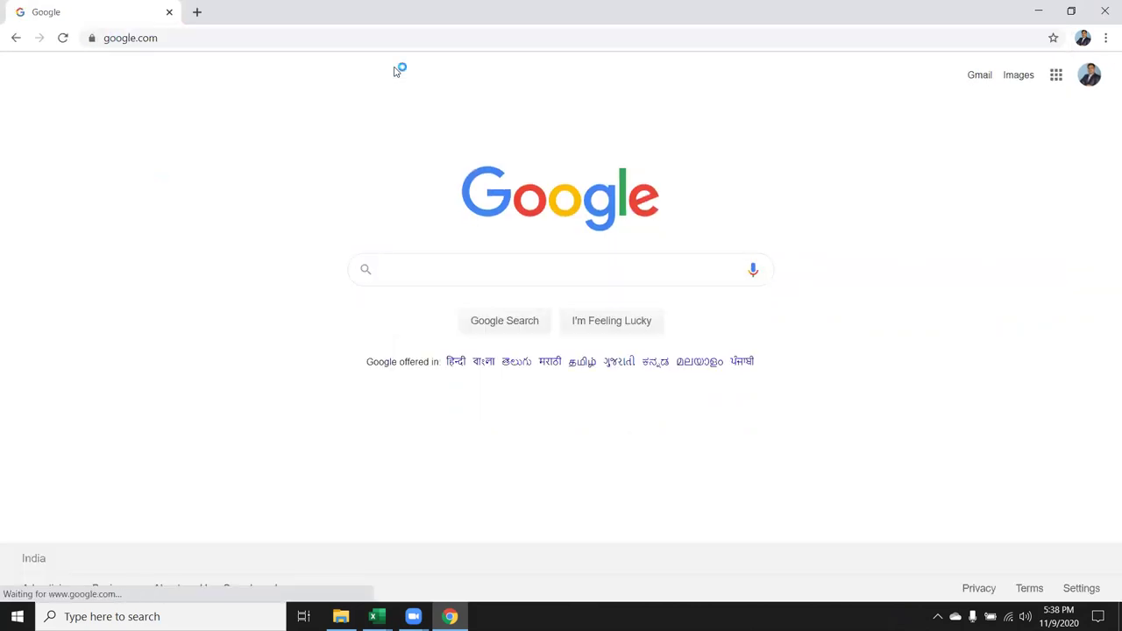
{"action": "type", "text": "dha"}
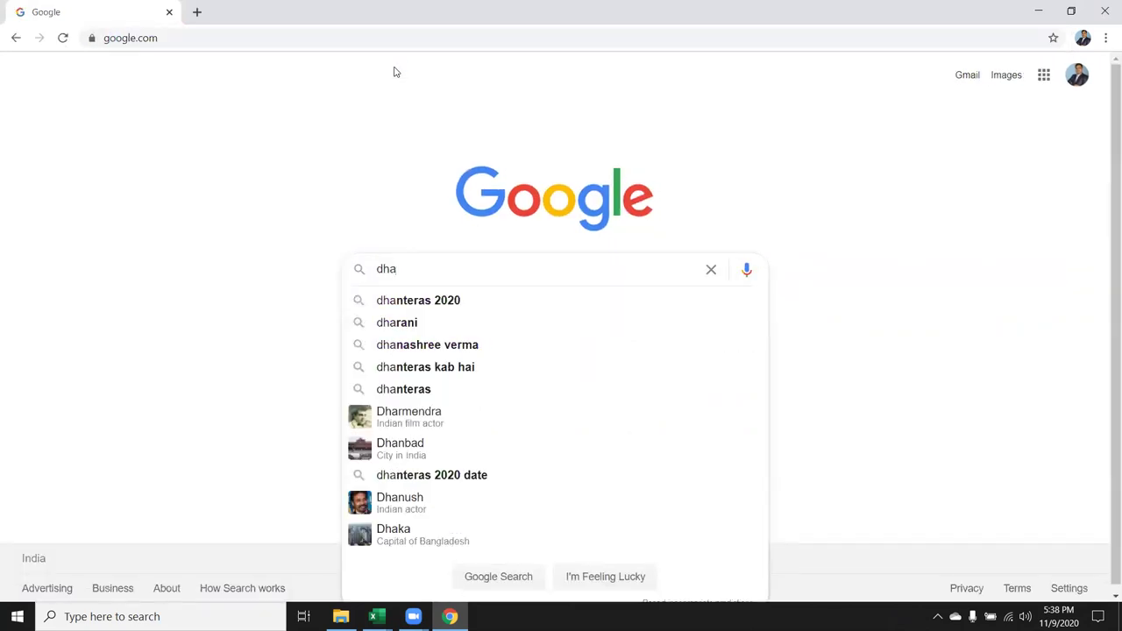
{"action": "key", "text": "BackSpace"}
{"action": "key", "text": "BackSpace"}
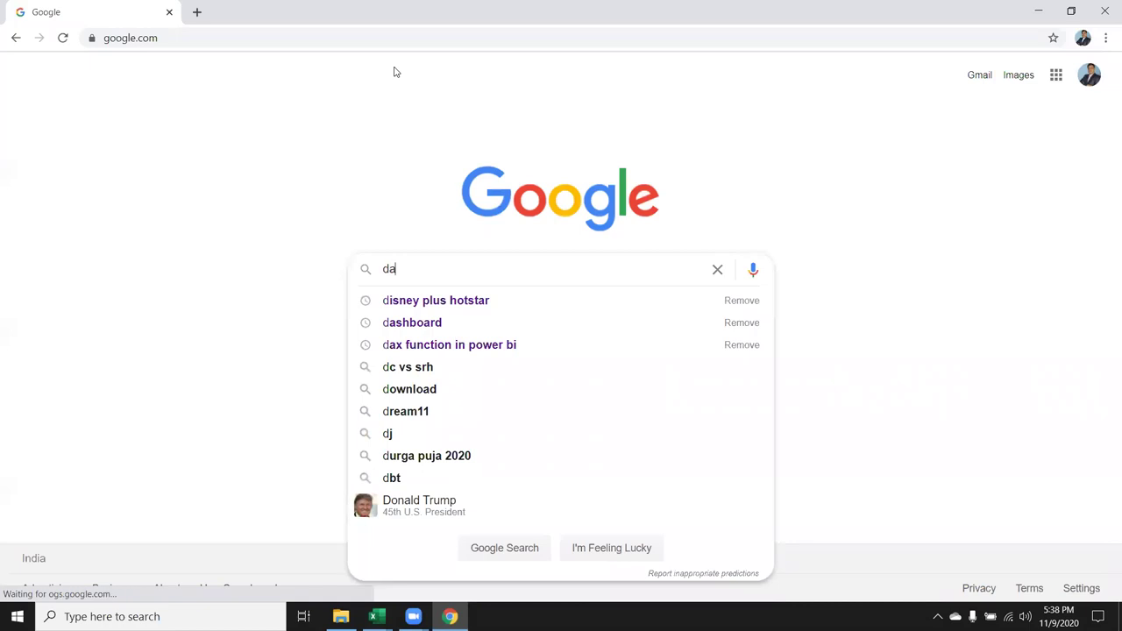
{"action": "type", "text": "a"}
{"action": "key", "text": "Down"}
{"action": "key", "text": "Return"}
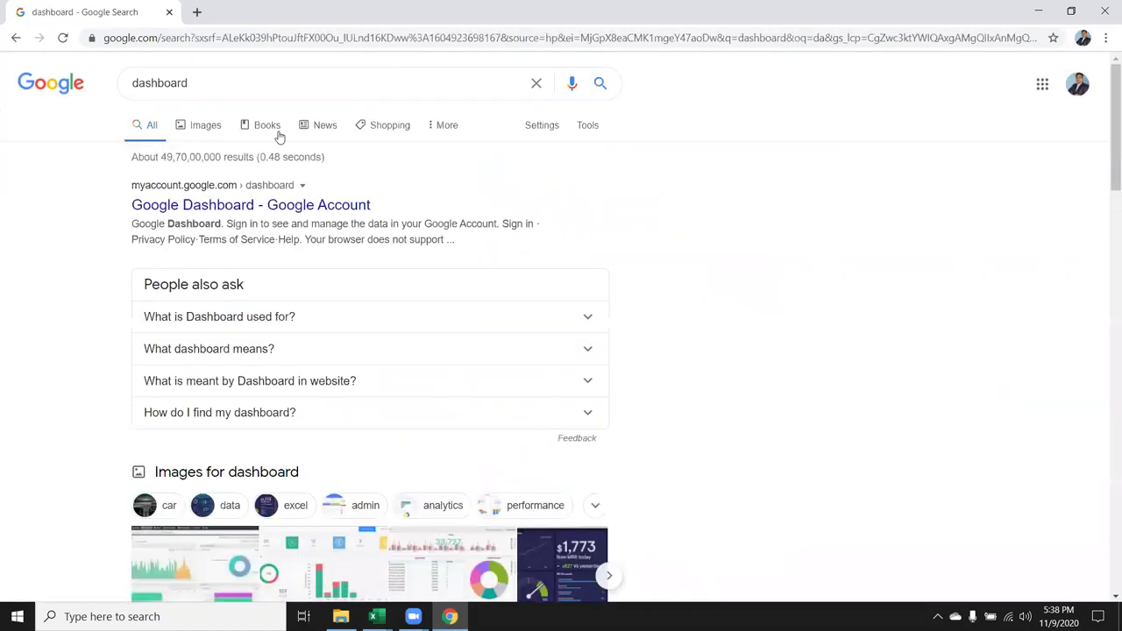
View Google's image results for 'dashboard', then minimize the browser with Win+D
{"action": "left_click", "coordinate": [200, 126]}
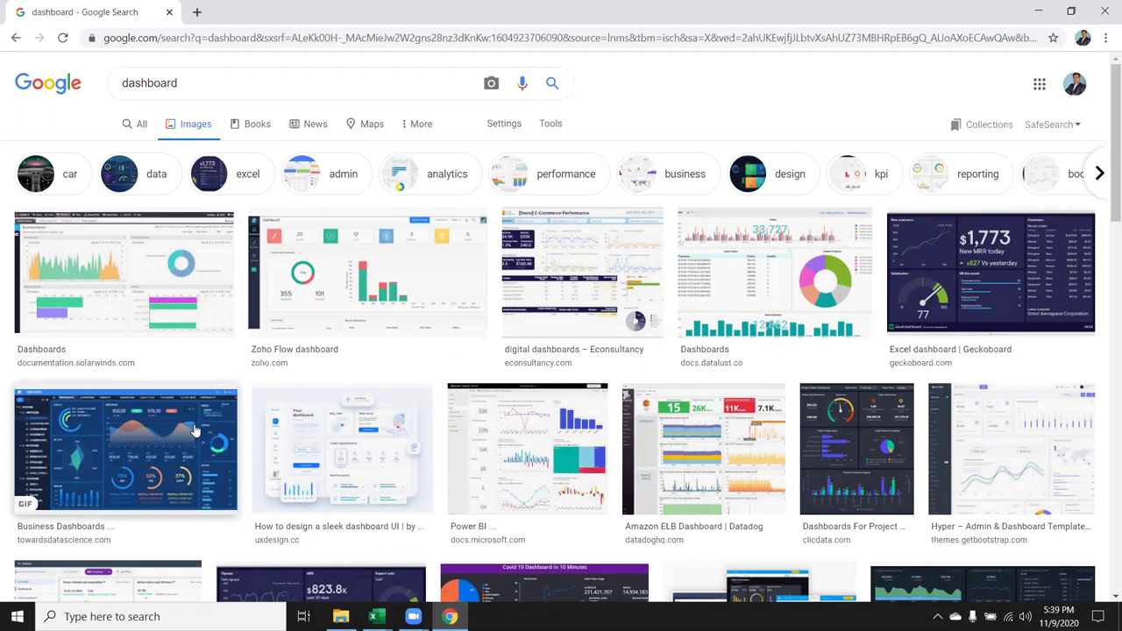
{"action": "key", "text": "super+d"}
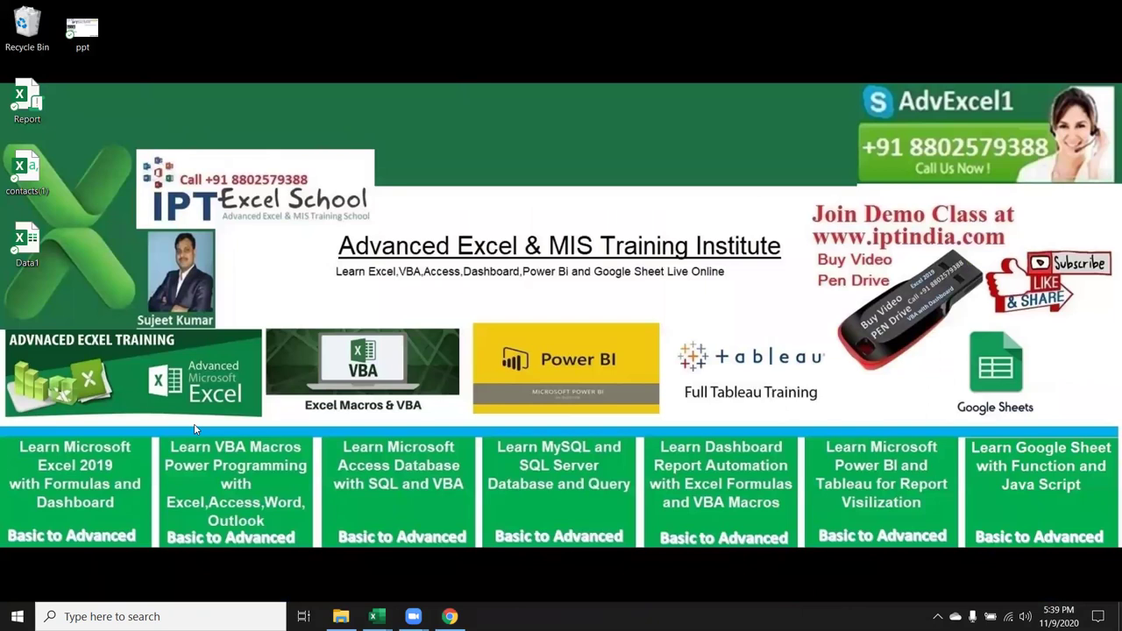